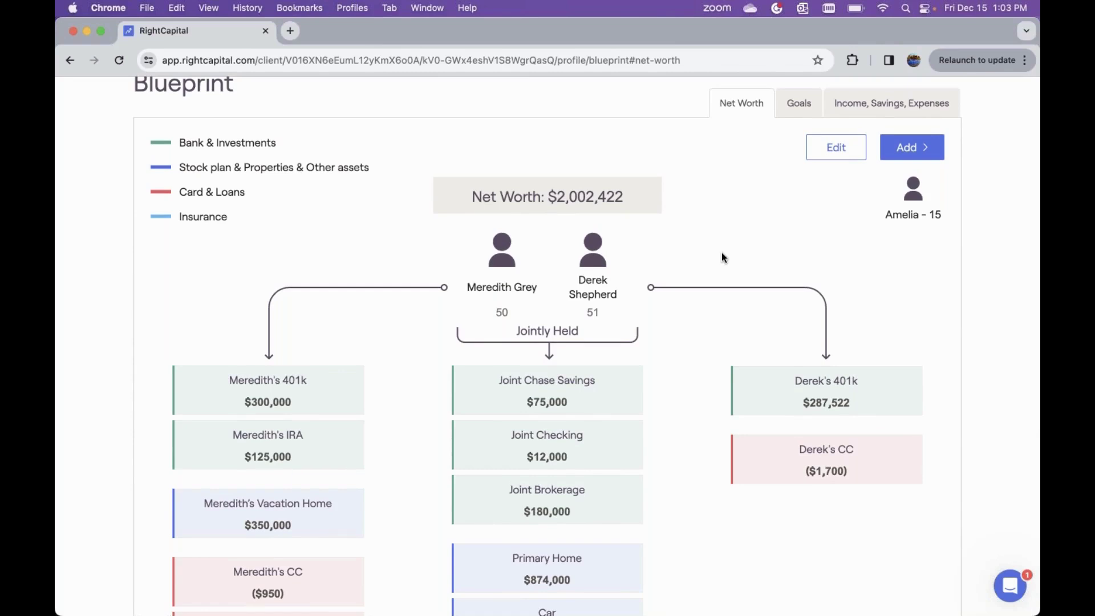
Examine the individual and jointly held assets and debts in the net worth blueprint
{"action": "scroll", "coordinate": [721, 253], "scroll_direction": "down", "scroll_amount": 5}
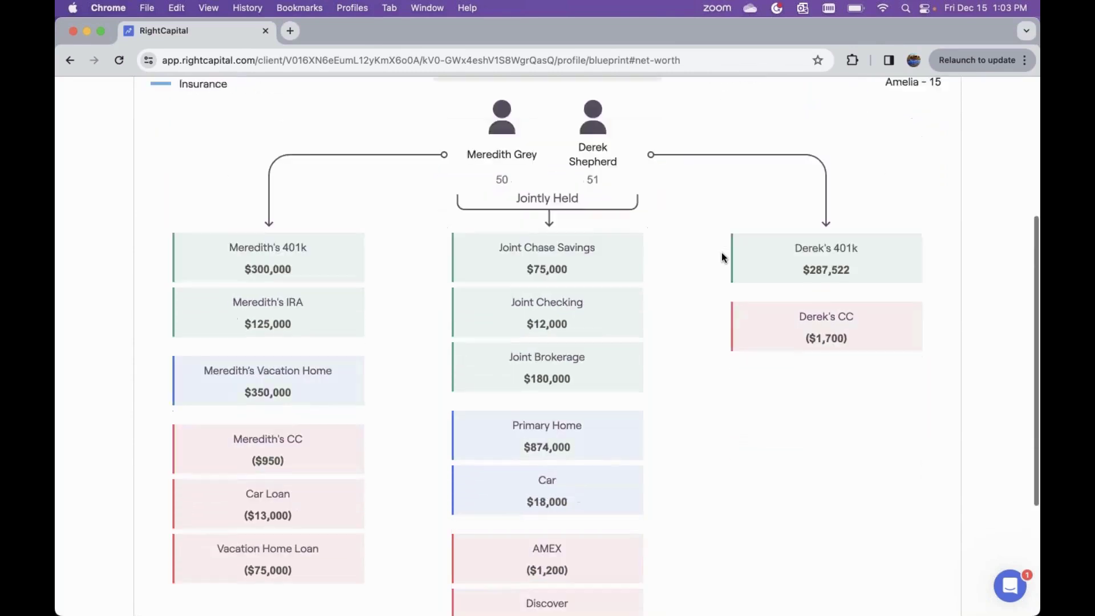
{"action": "scroll", "coordinate": [721, 256], "scroll_direction": "down", "scroll_amount": 3}
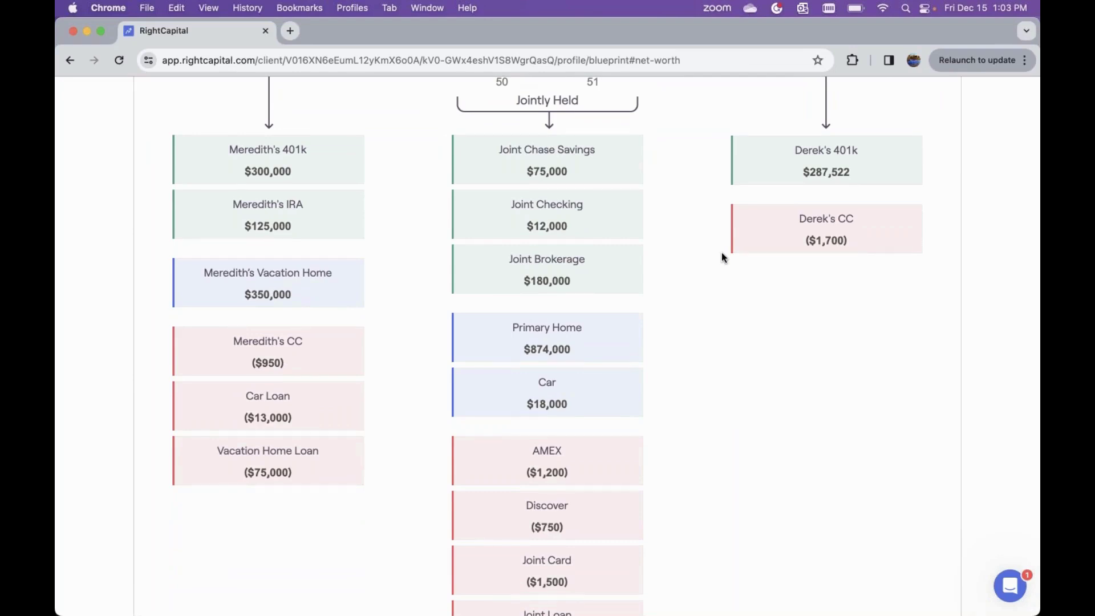
{"action": "scroll", "coordinate": [722, 255], "scroll_direction": "down", "scroll_amount": 2}
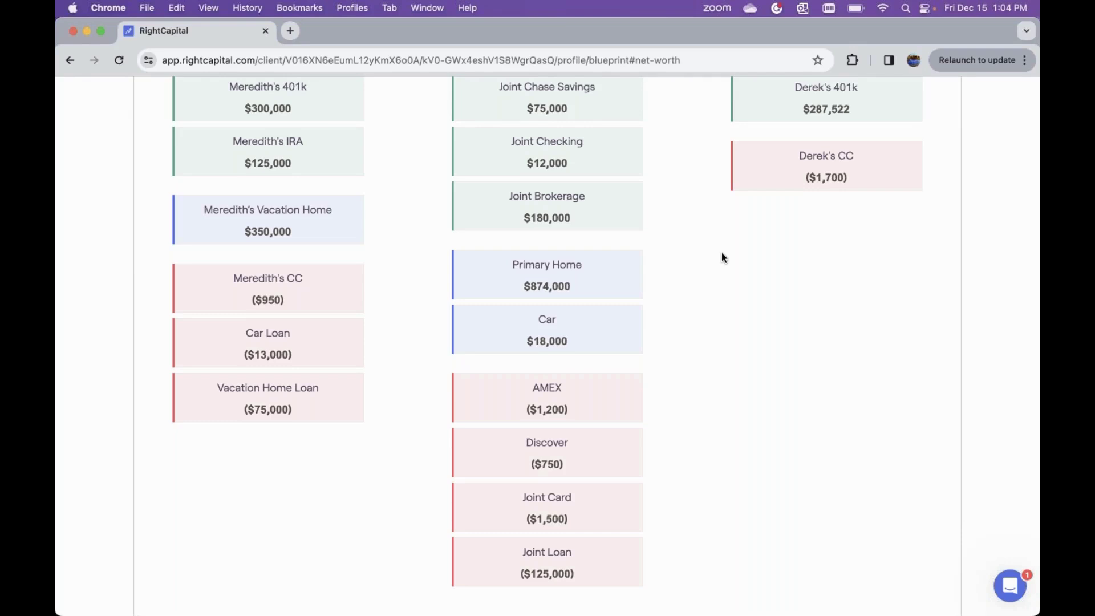
{"action": "scroll", "coordinate": [721, 258], "scroll_direction": "up", "scroll_amount": 10}
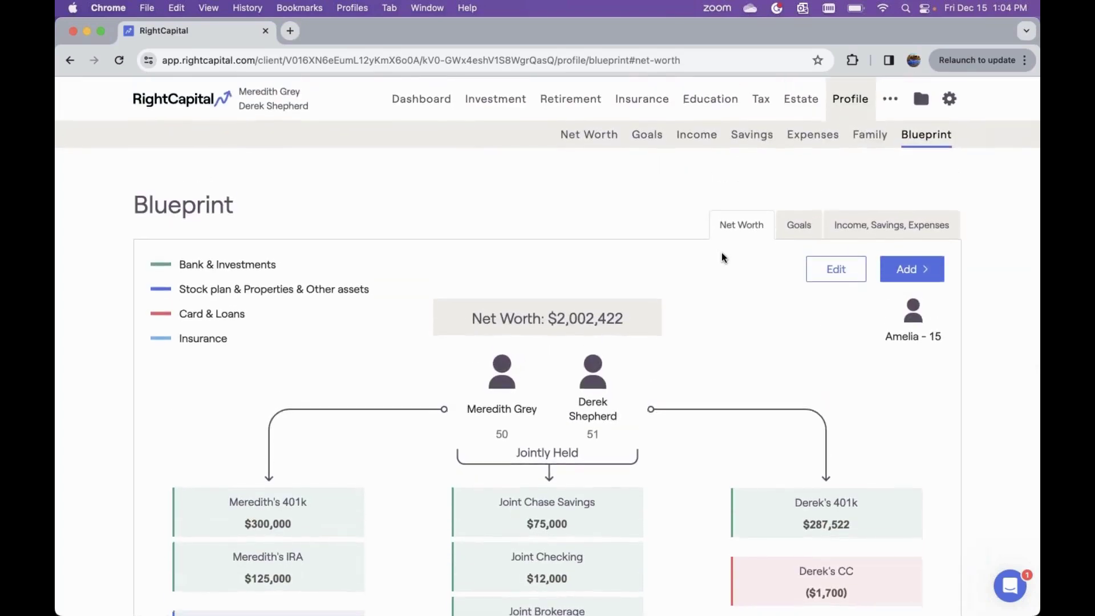
Open the dashboard's Debt Management strategy and expand its action items to review the payment and individual loan strategies
{"action": "left_click", "coordinate": [419, 100]}
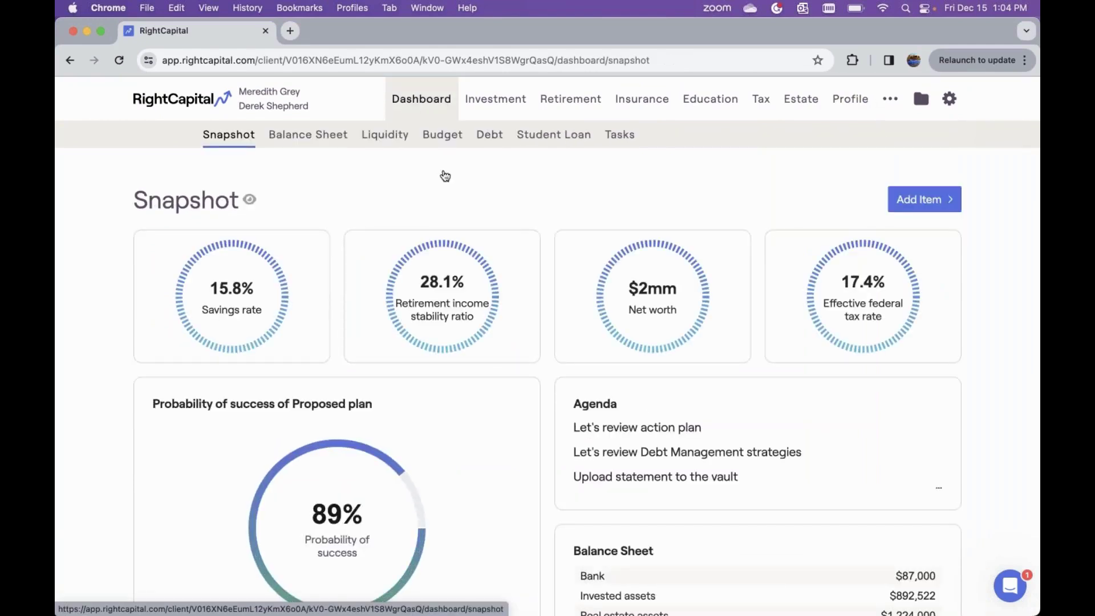
{"action": "left_click", "coordinate": [490, 137]}
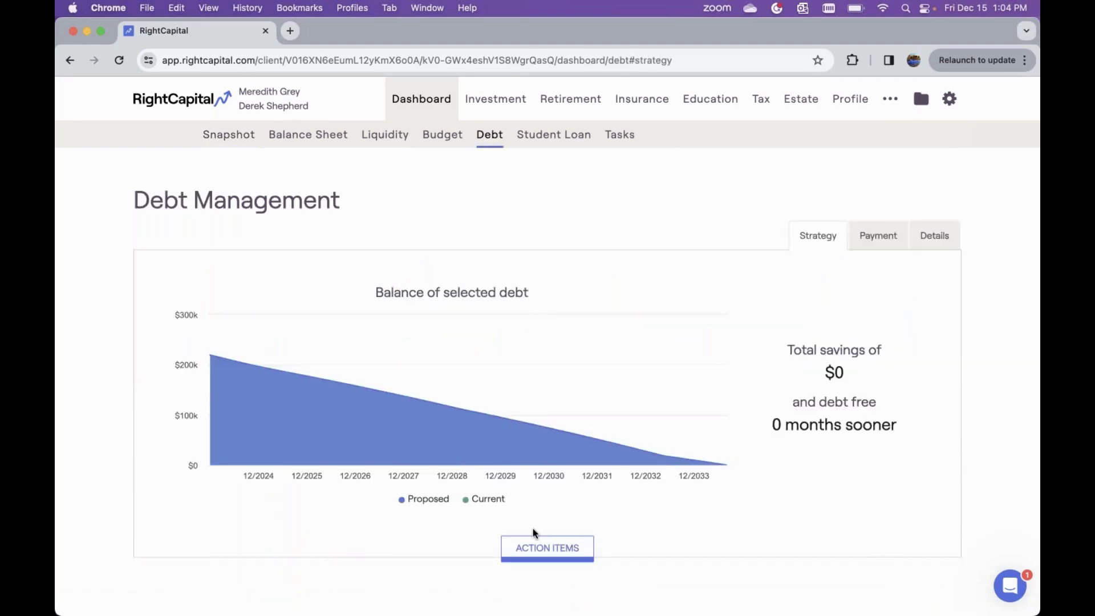
{"action": "left_click", "coordinate": [544, 548]}
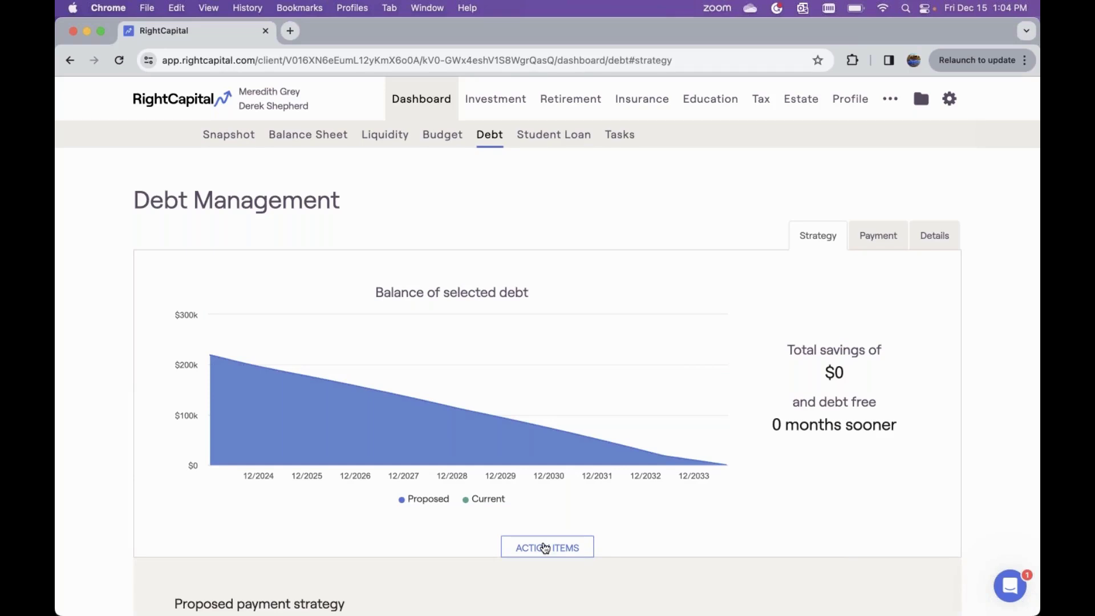
{"action": "scroll", "coordinate": [544, 547], "scroll_direction": "down", "scroll_amount": 3}
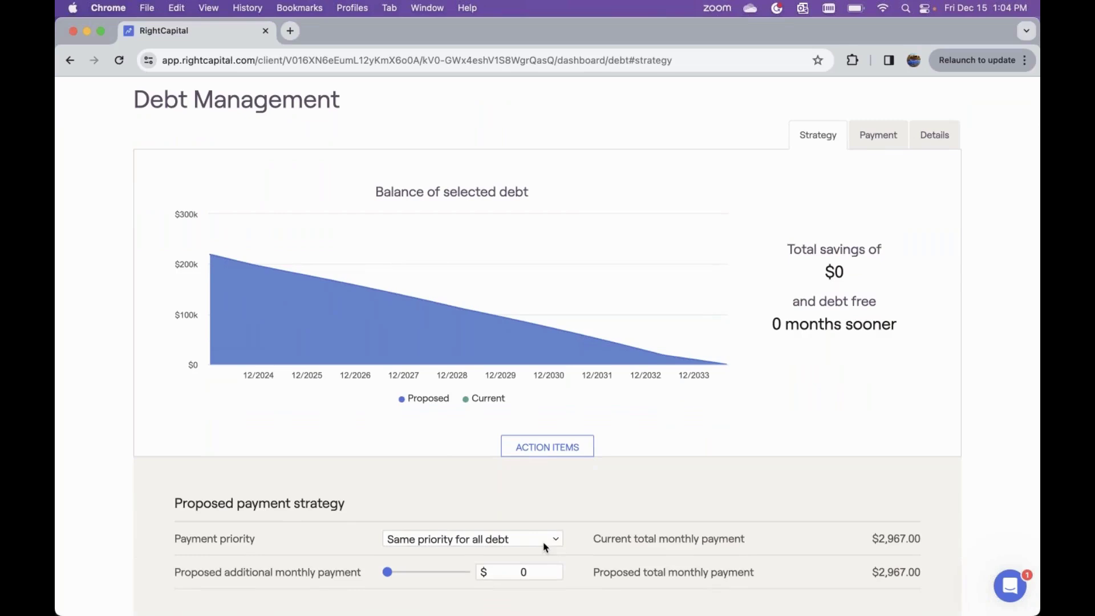
{"action": "scroll", "coordinate": [545, 547], "scroll_direction": "down", "scroll_amount": 5}
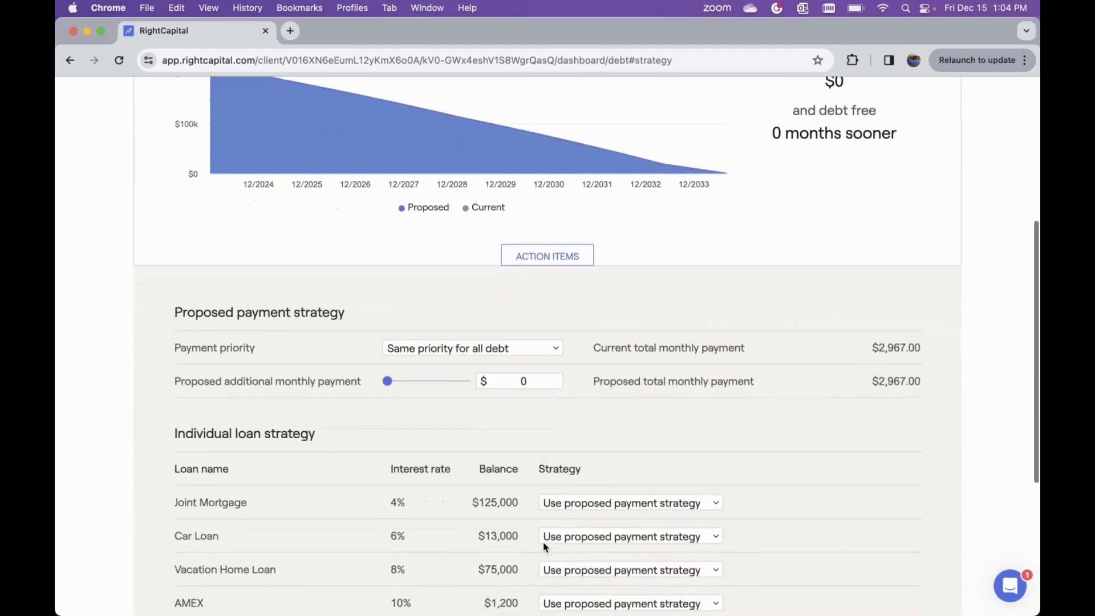
{"action": "scroll", "coordinate": [545, 548], "scroll_direction": "down", "scroll_amount": 1}
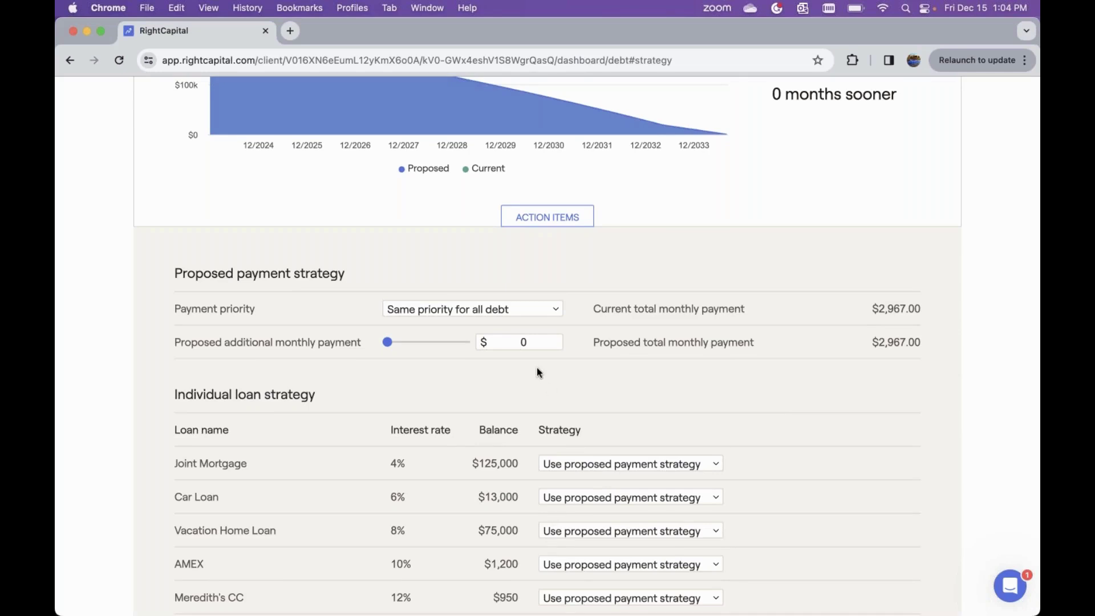
Set the debt payment priority to highest to lowest interest rate, refresh the strategy and inspect the proposed balance chart
{"action": "scroll", "coordinate": [537, 372], "scroll_direction": "up", "scroll_amount": 3}
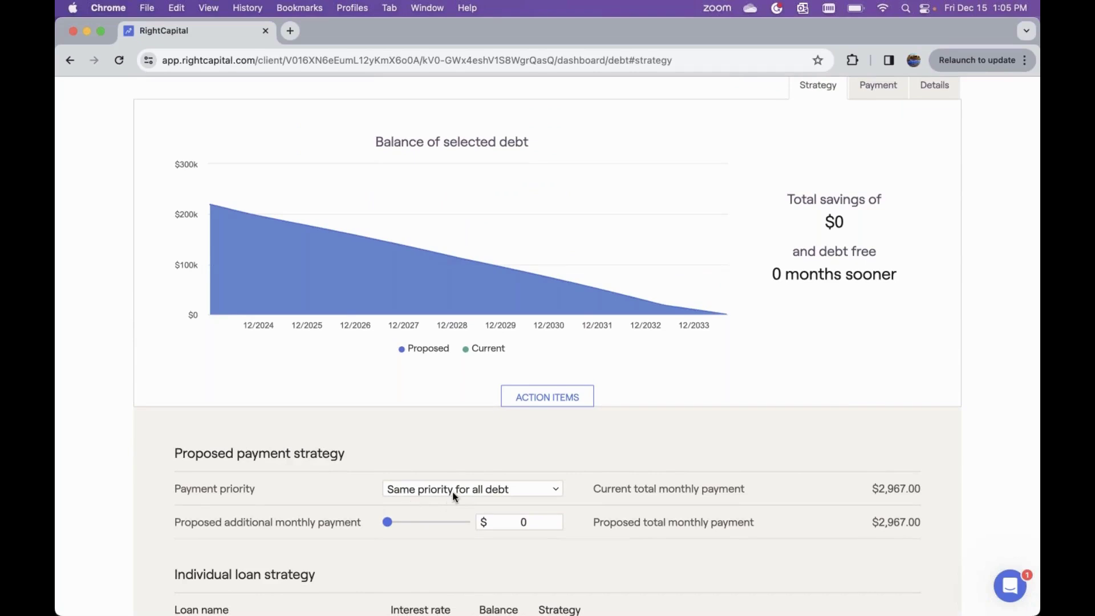
{"action": "left_click", "coordinate": [489, 490]}
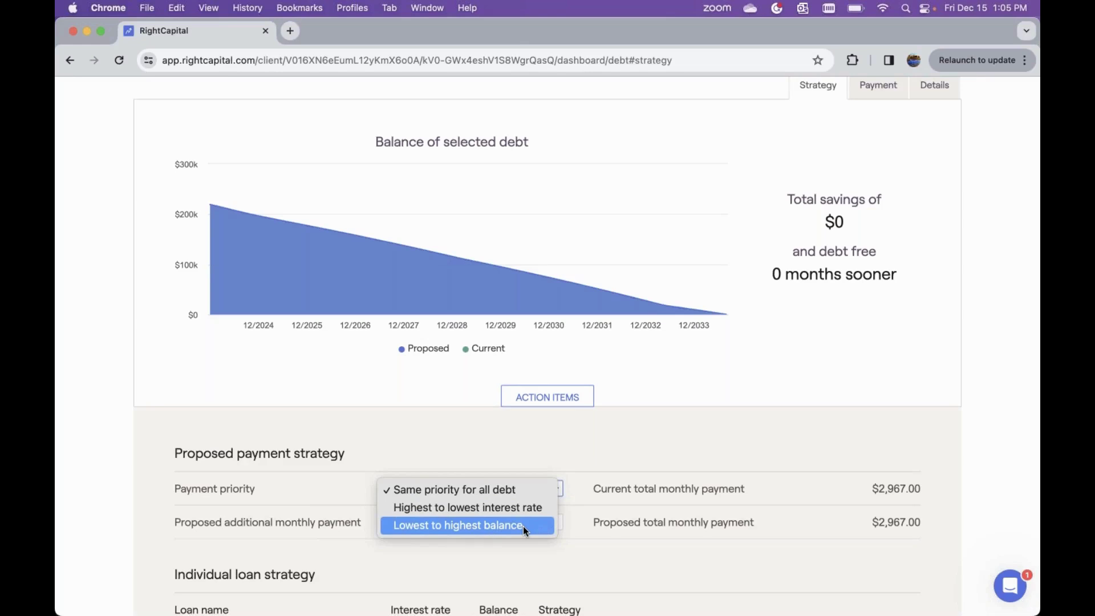
{"action": "left_click", "coordinate": [532, 507]}
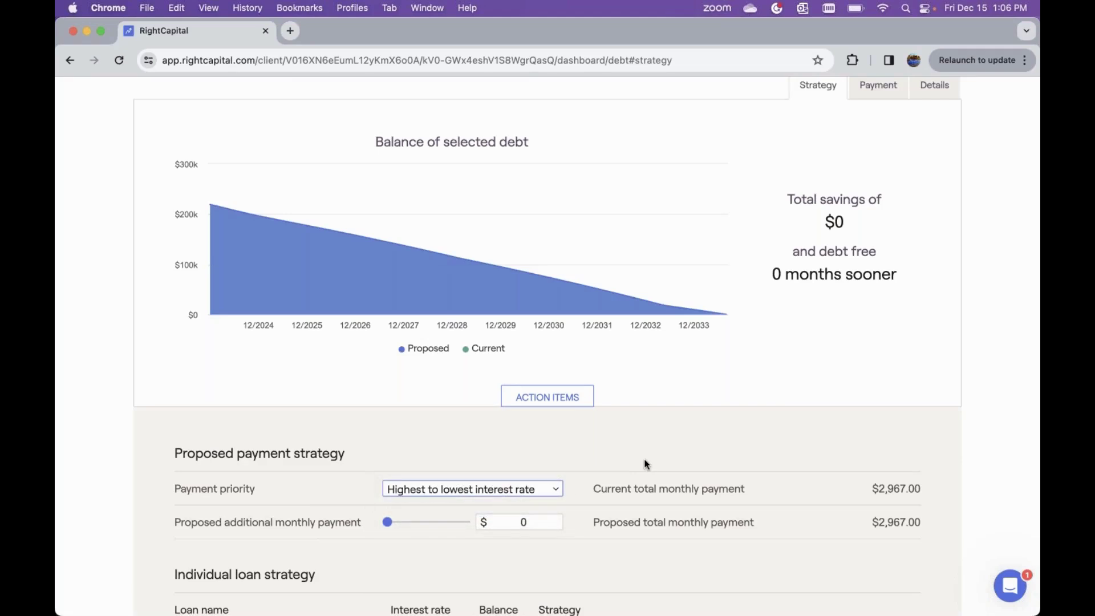
{"action": "scroll", "coordinate": [646, 464], "scroll_direction": "down", "scroll_amount": 3}
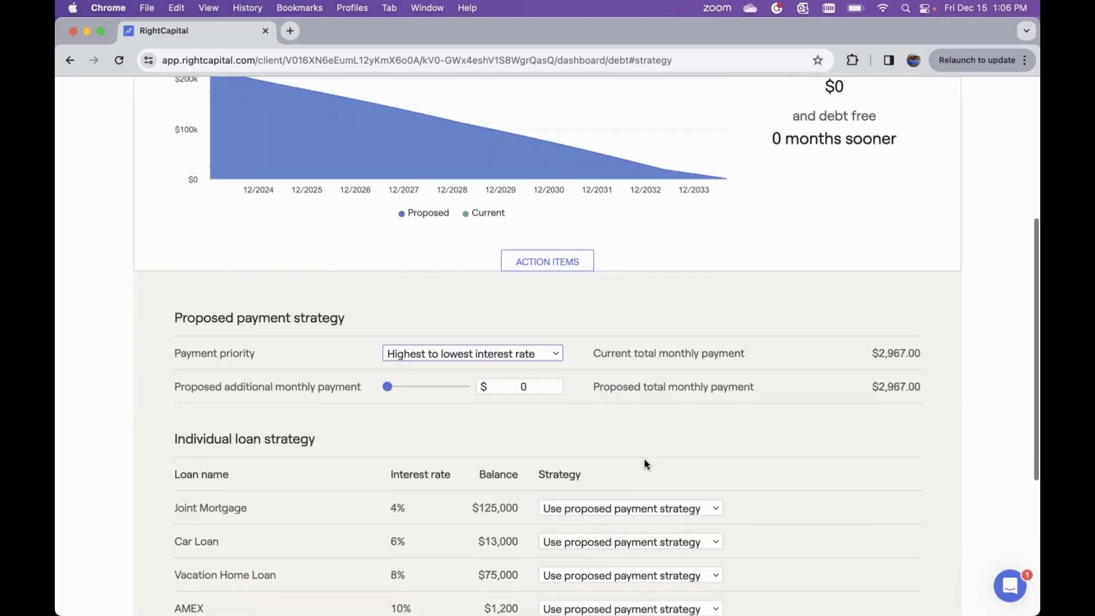
{"action": "scroll", "coordinate": [646, 464], "scroll_direction": "down", "scroll_amount": 5}
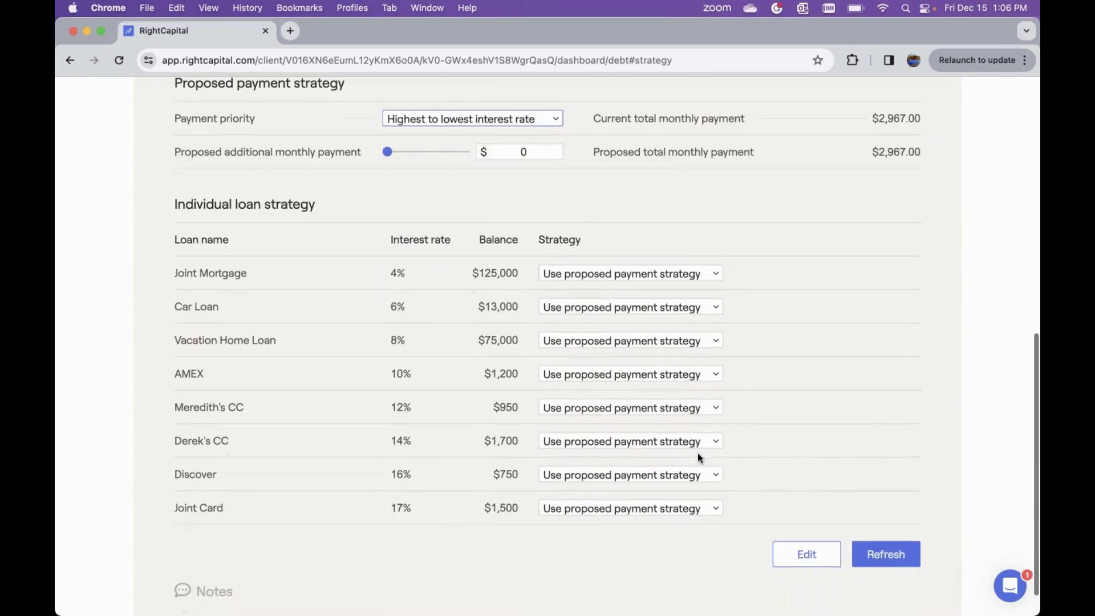
{"action": "left_click", "coordinate": [912, 558]}
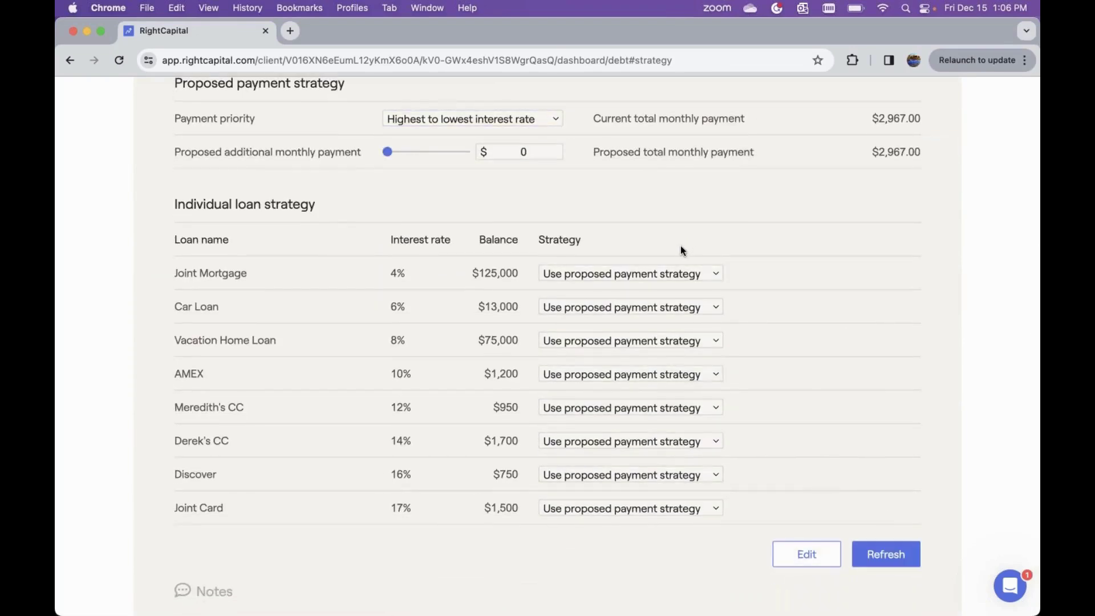
{"action": "scroll", "coordinate": [680, 250], "scroll_direction": "up", "scroll_amount": 7}
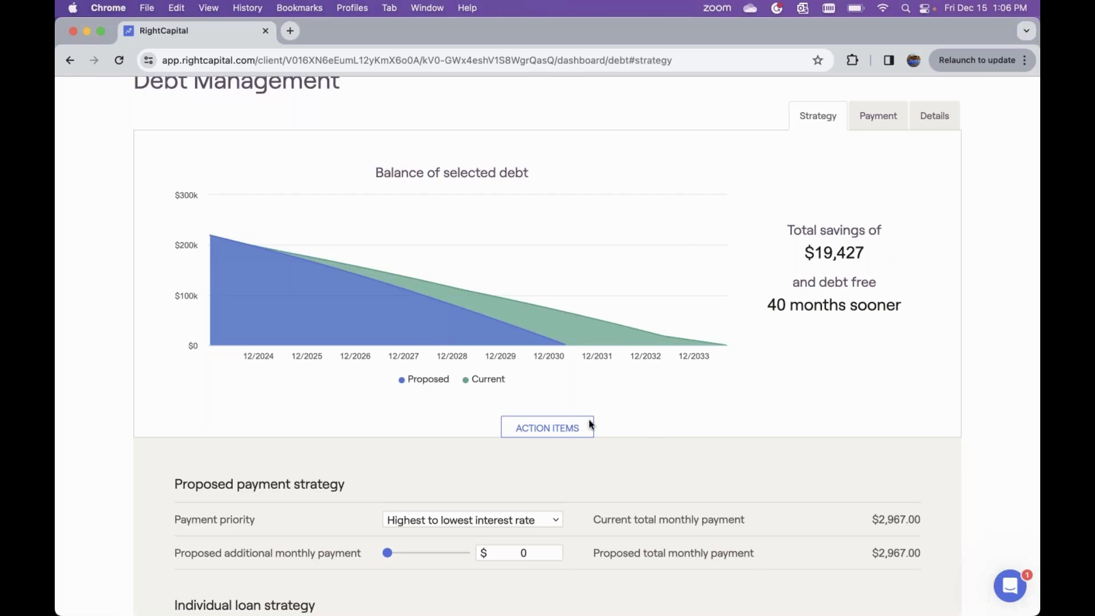
{"action": "mouse_move", "coordinate": [376, 330]}
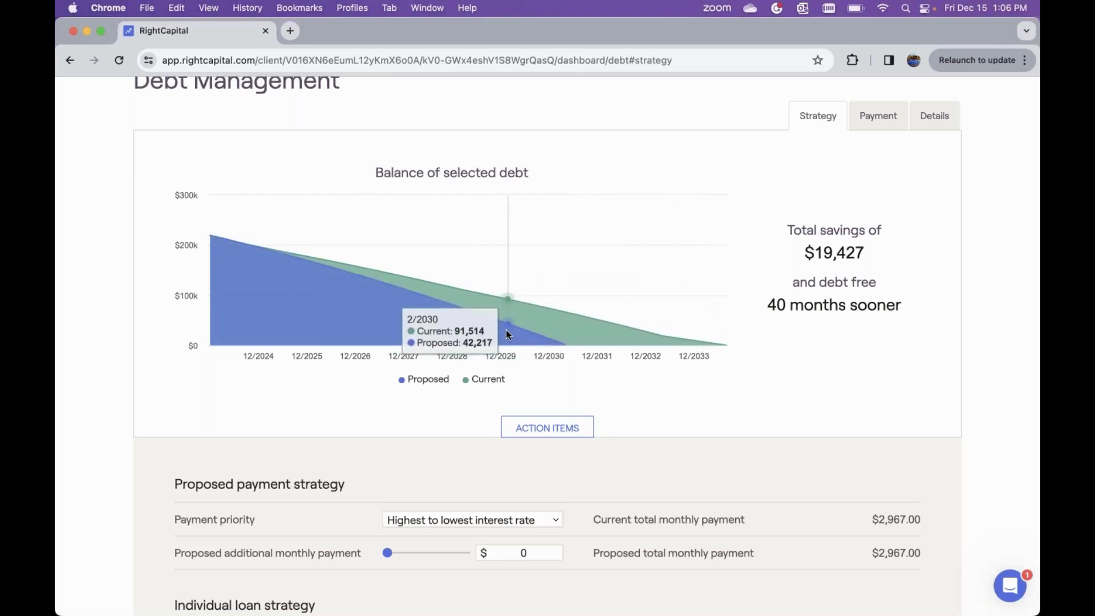
Change the payment priority to lowest to highest balance and refresh the debt strategy
{"action": "scroll", "coordinate": [749, 349], "scroll_direction": "down", "scroll_amount": 4}
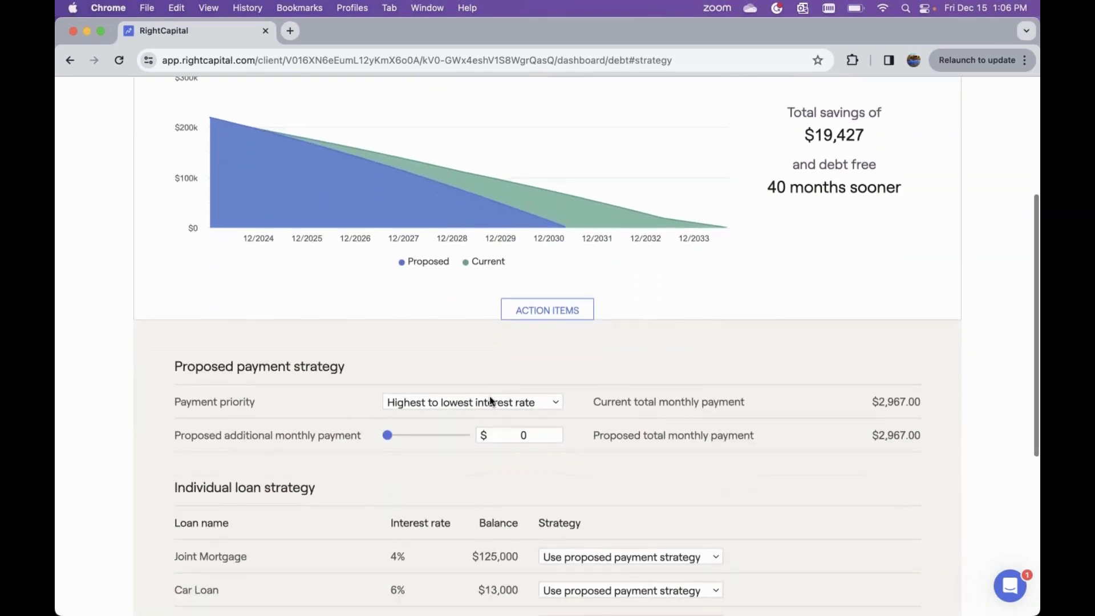
{"action": "left_click", "coordinate": [491, 400]}
{"action": "left_click", "coordinate": [494, 416]}
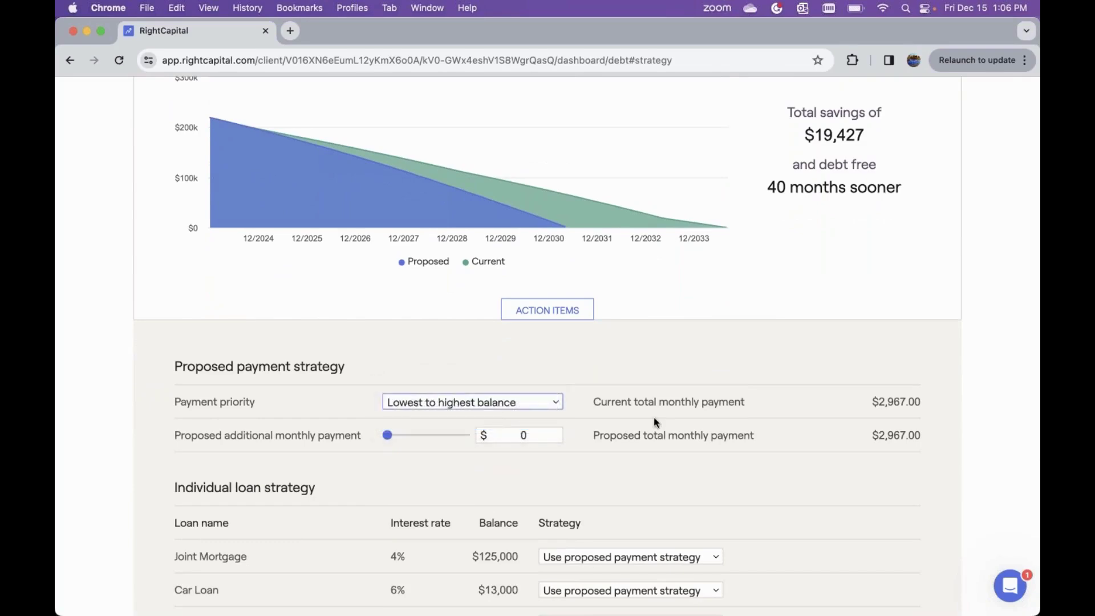
{"action": "scroll", "coordinate": [653, 416], "scroll_direction": "down", "scroll_amount": 10}
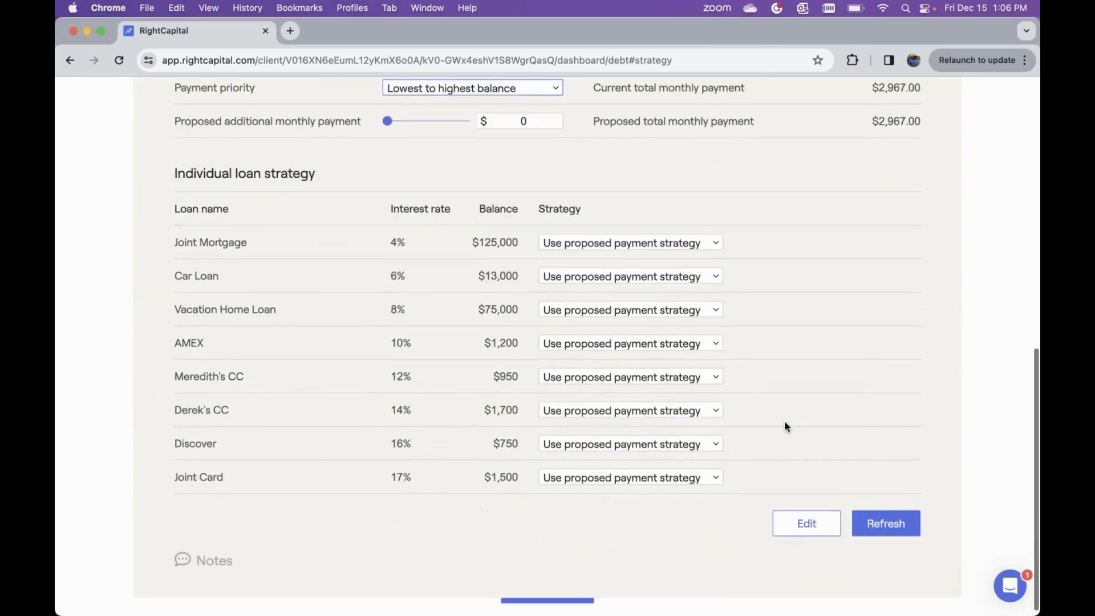
{"action": "left_click", "coordinate": [885, 523]}
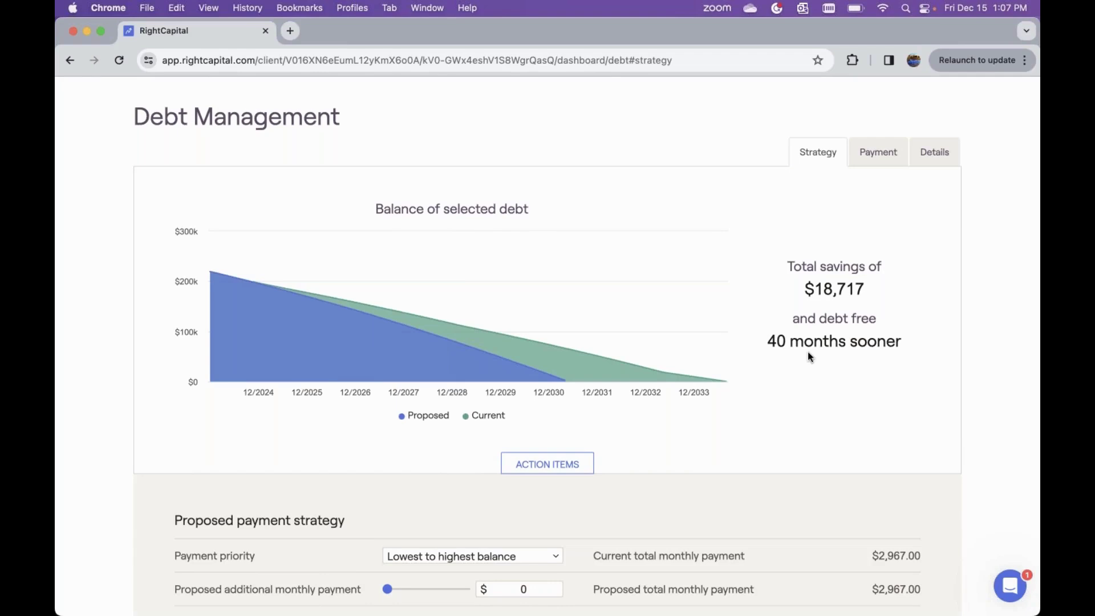
Set the proposed additional monthly payment to $1,000 and refresh the debt strategy
{"action": "scroll", "coordinate": [808, 351], "scroll_direction": "down", "scroll_amount": 5}
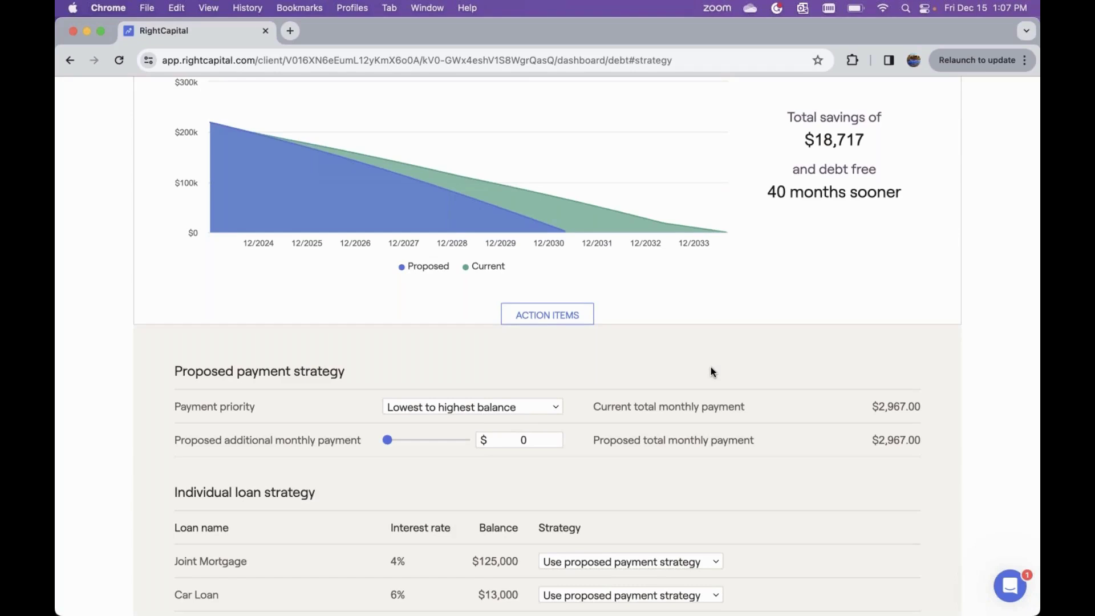
{"action": "left_click", "coordinate": [541, 437]}
{"action": "key", "text": "BackSpace"}
{"action": "type", "text": "100"}
{"action": "left_click_drag", "start_coordinate": [388, 439], "coordinate": [397, 442]}
{"action": "scroll", "coordinate": [521, 439], "scroll_direction": "down", "scroll_amount": 1}
{"action": "double_click", "coordinate": [521, 437]}
{"action": "type", "text": "1000"}
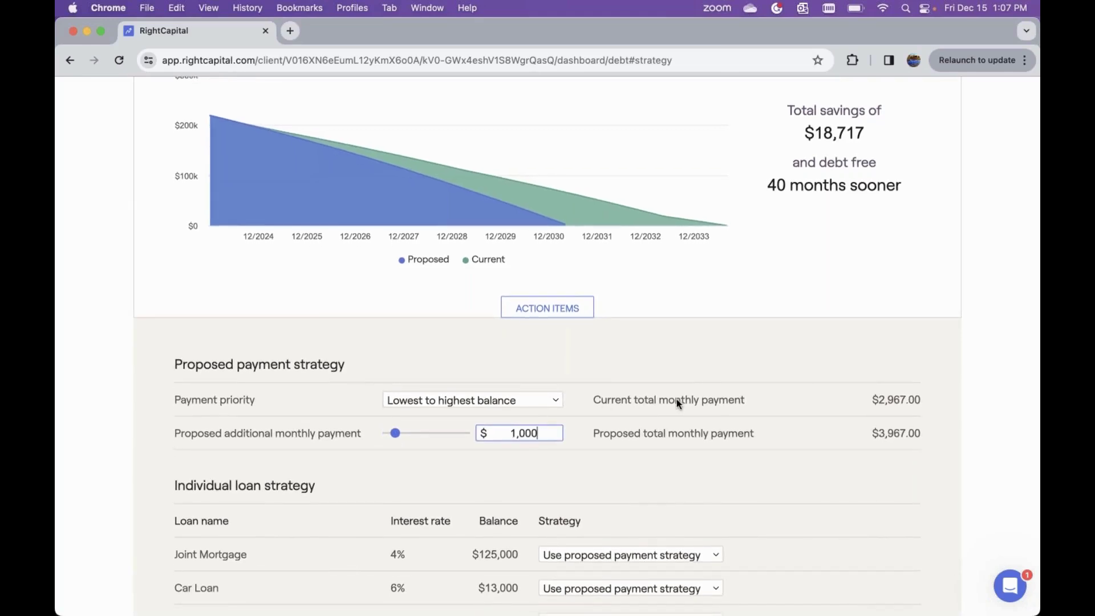
{"action": "scroll", "coordinate": [677, 400], "scroll_direction": "down", "scroll_amount": 10}
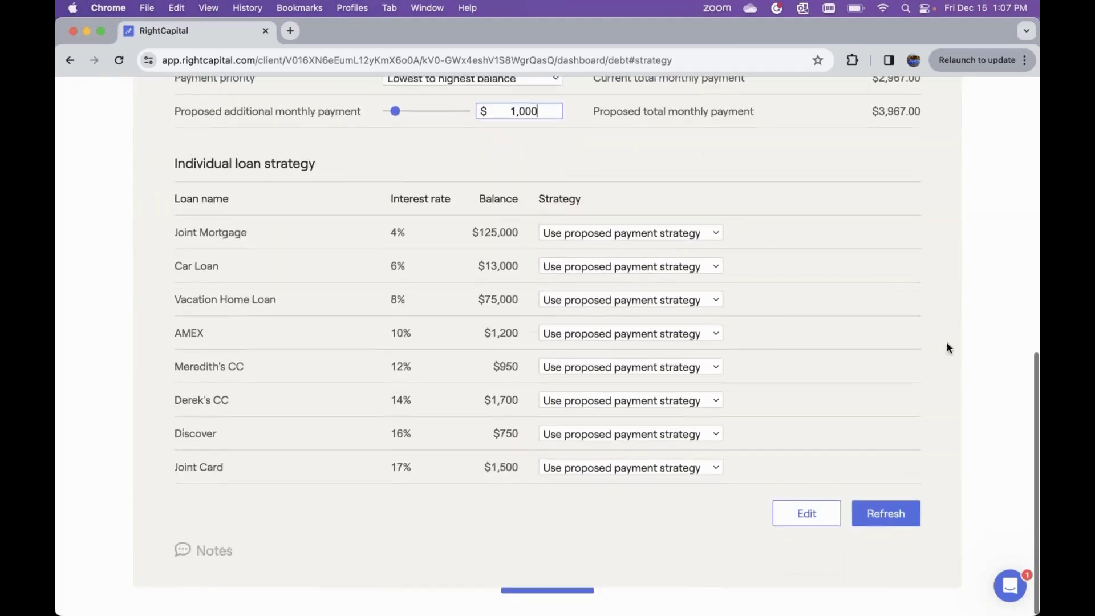
{"action": "left_click", "coordinate": [884, 511]}
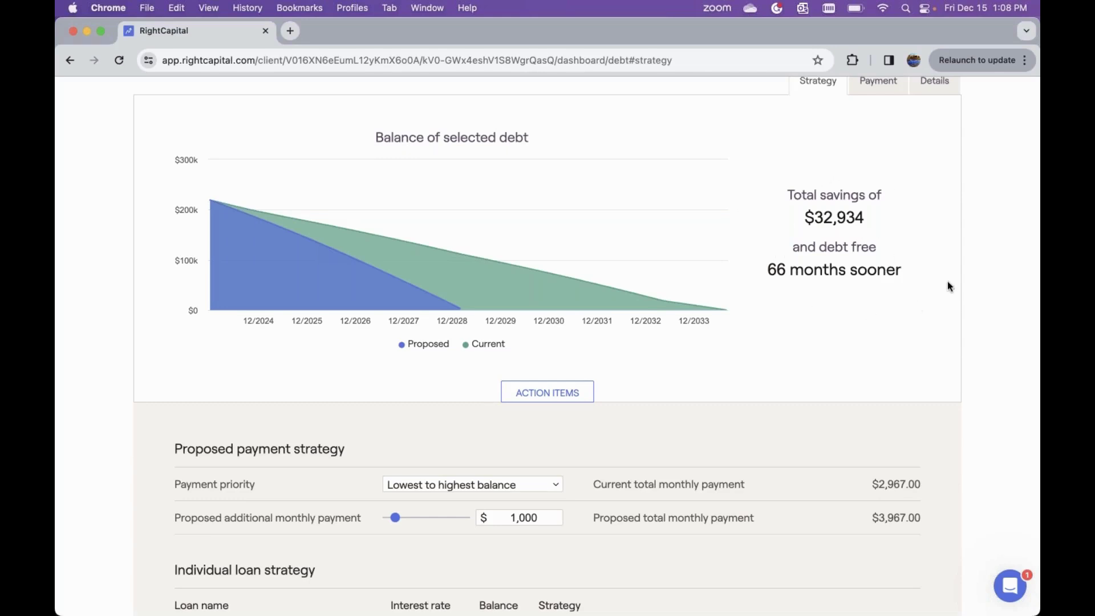
Switch the payment priority to highest to lowest interest rate and refresh the strategy with the $1,000 additional payment
{"action": "left_click", "coordinate": [509, 485]}
{"action": "left_click", "coordinate": [525, 469]}
{"action": "scroll", "coordinate": [761, 479], "scroll_direction": "down", "scroll_amount": 4}
{"action": "scroll", "coordinate": [761, 479], "scroll_direction": "down", "scroll_amount": 3}
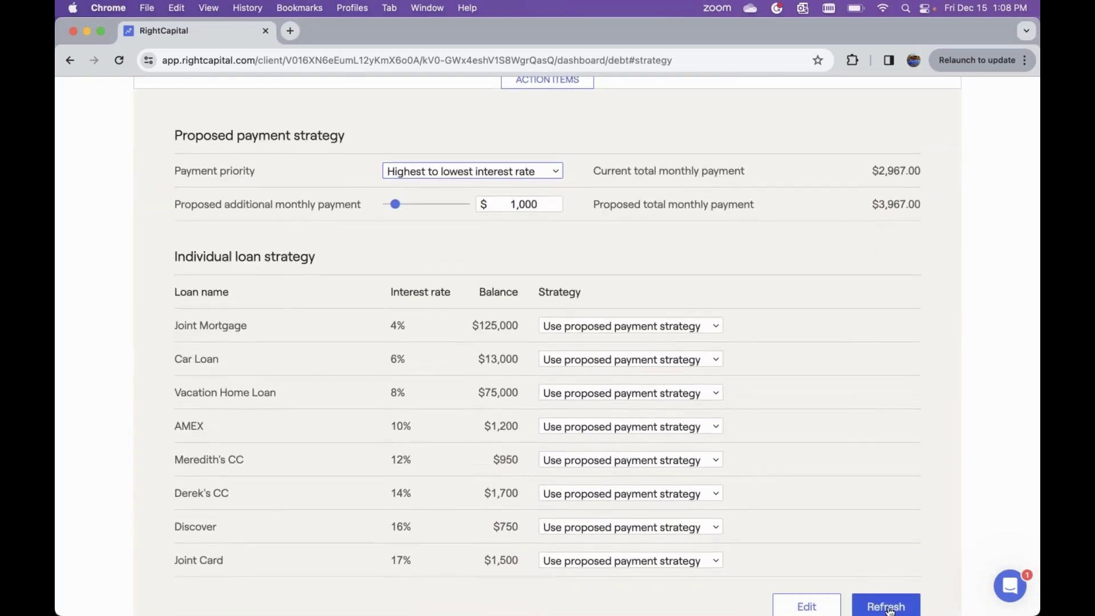
{"action": "left_click", "coordinate": [888, 607]}
{"action": "scroll", "coordinate": [789, 312], "scroll_direction": "up", "scroll_amount": 6}
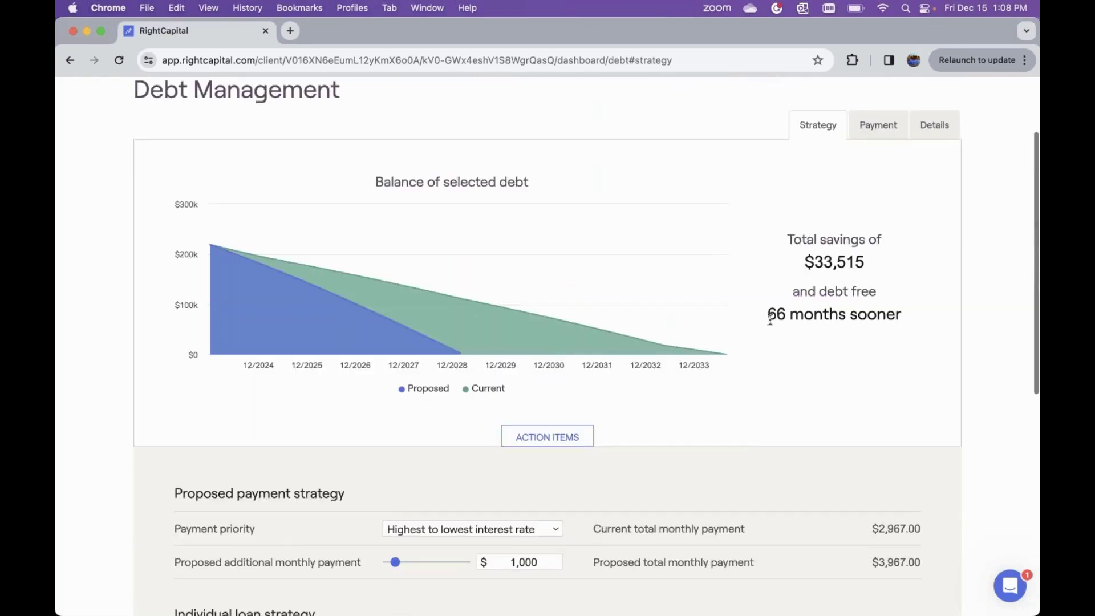
Switch the payment priority back to lowest to highest balance and refresh to compare the total savings
{"action": "left_click", "coordinate": [479, 530]}
{"action": "left_click", "coordinate": [536, 547]}
{"action": "scroll", "coordinate": [646, 519], "scroll_direction": "down", "scroll_amount": 6}
{"action": "scroll", "coordinate": [781, 559], "scroll_direction": "down", "scroll_amount": 2}
{"action": "left_click", "coordinate": [885, 514]}
{"action": "scroll", "coordinate": [792, 387], "scroll_direction": "up", "scroll_amount": 8}
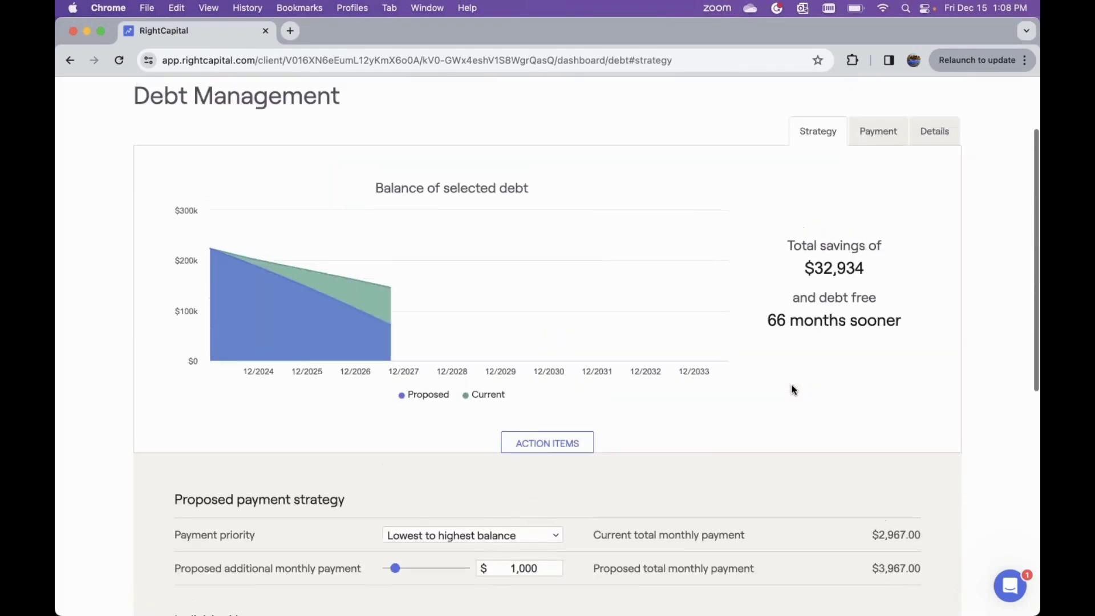
Set the payment priority to highest to lowest interest rate again and refresh the proposed strategy
{"action": "left_click", "coordinate": [536, 544]}
{"action": "left_click", "coordinate": [542, 527]}
{"action": "scroll", "coordinate": [639, 514], "scroll_direction": "down", "scroll_amount": 5}
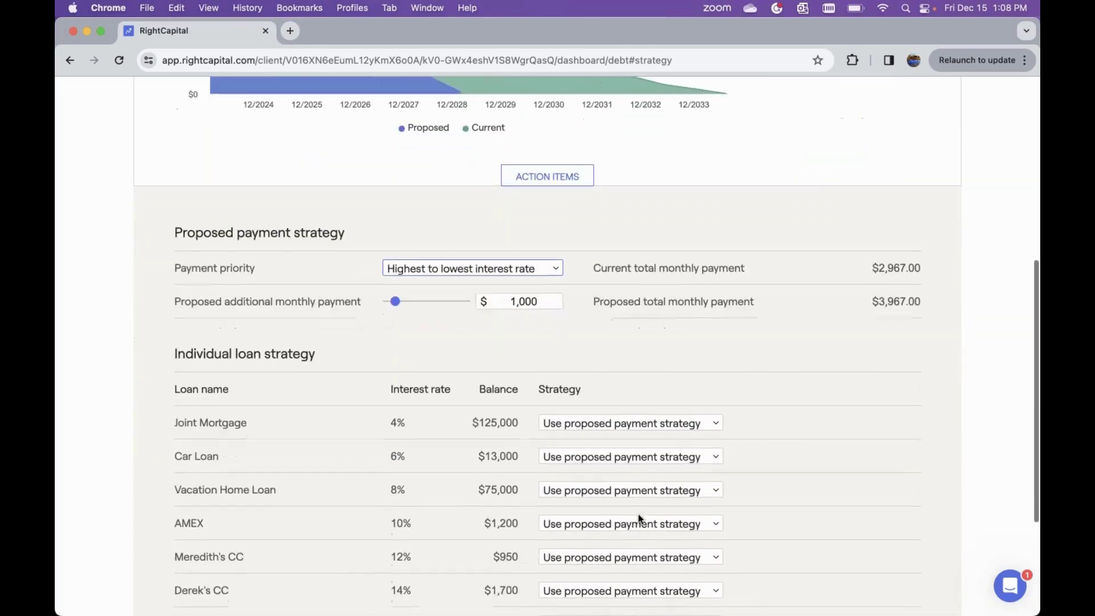
{"action": "scroll", "coordinate": [666, 515], "scroll_direction": "down", "scroll_amount": 4}
{"action": "left_click", "coordinate": [885, 515]}
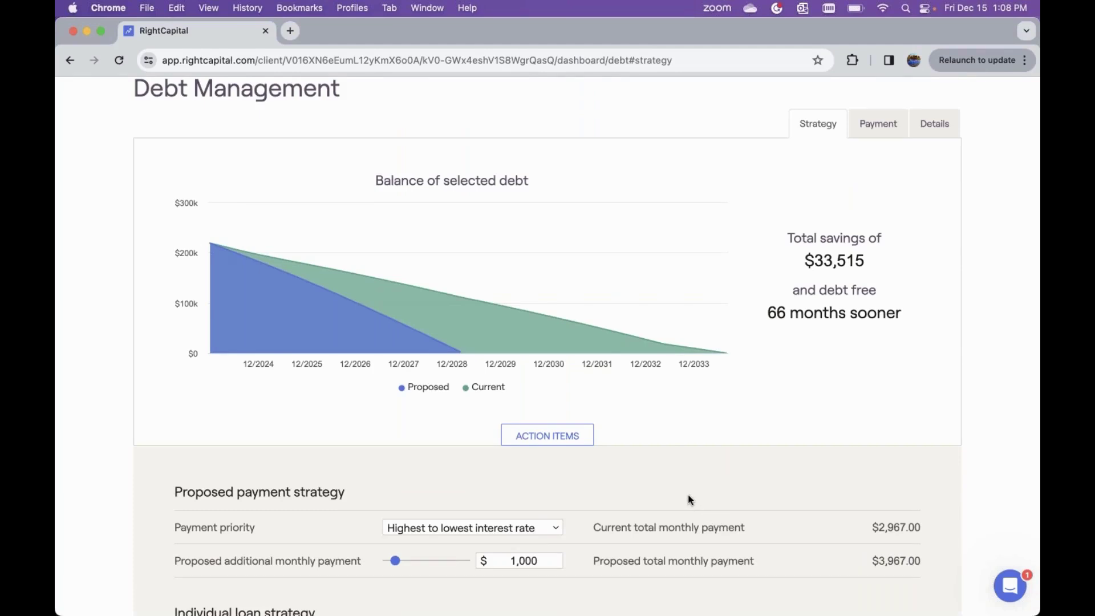
View the proposed payments for next month for each debt
{"action": "scroll", "coordinate": [688, 497], "scroll_direction": "up", "scroll_amount": 2}
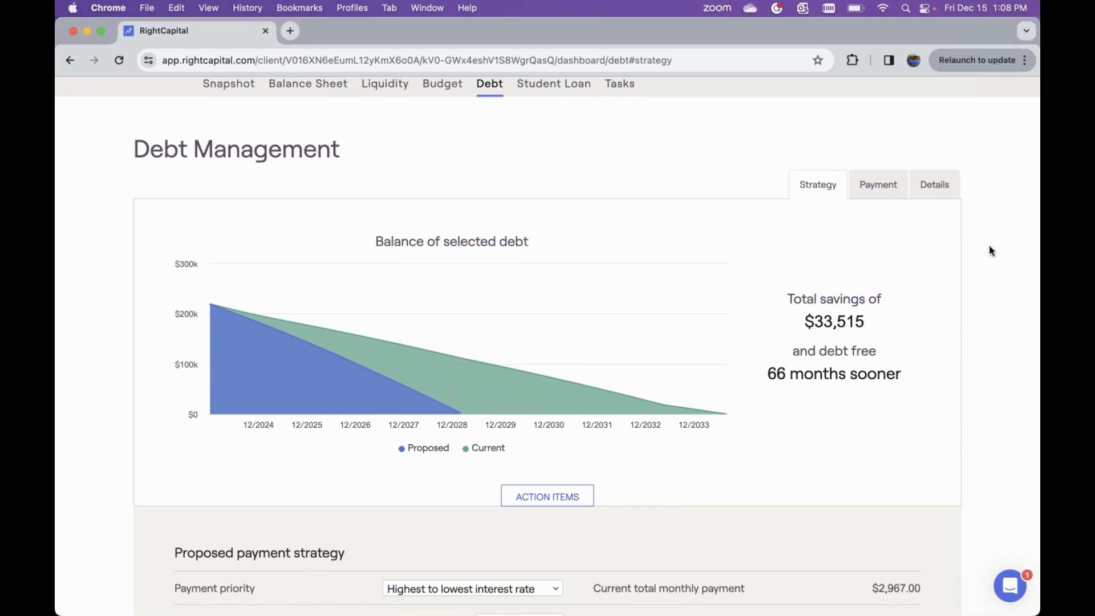
{"action": "left_click", "coordinate": [894, 183]}
{"action": "scroll", "coordinate": [769, 314], "scroll_direction": "up", "scroll_amount": 2}
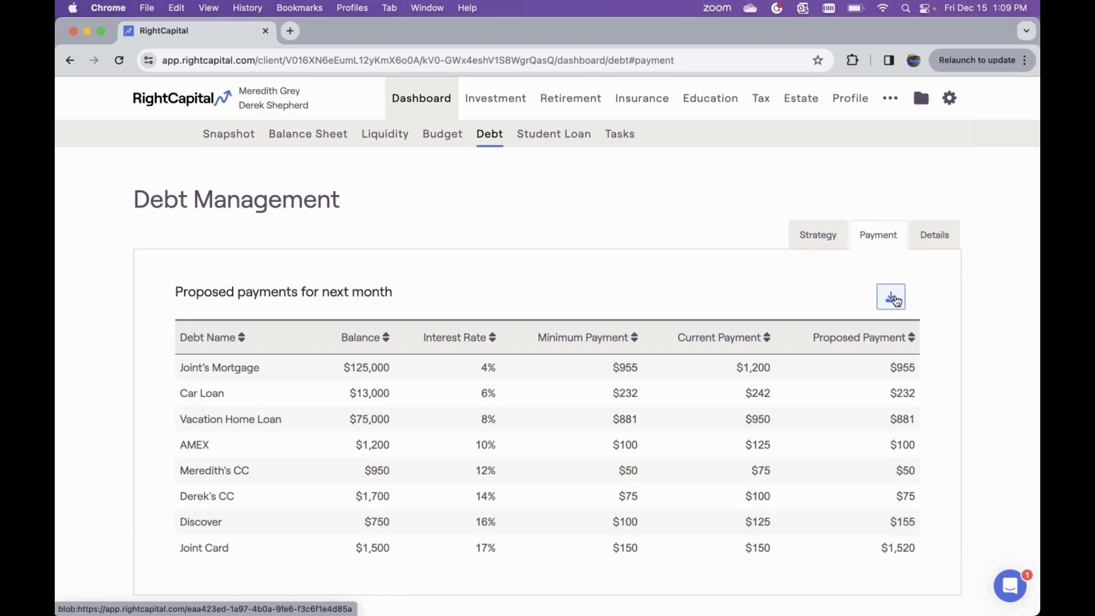
View the monthly payment schedules with the proposed strategy for the joint mortgage, Car Loan, Vacation Home Loan and AMEX
{"action": "left_click", "coordinate": [932, 244]}
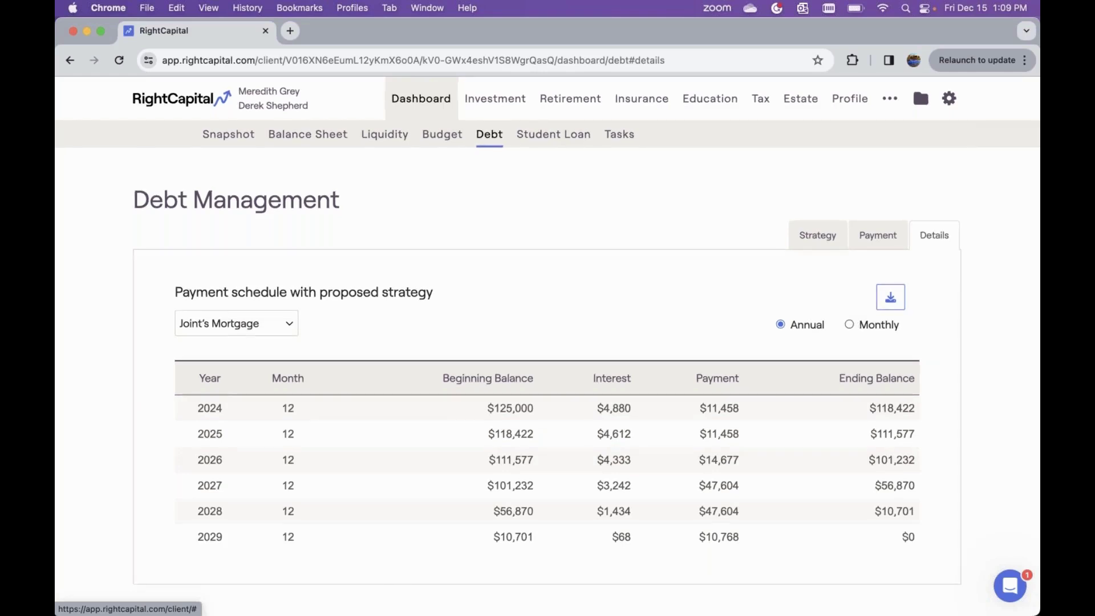
{"action": "left_click", "coordinate": [849, 325]}
{"action": "left_click", "coordinate": [264, 324]}
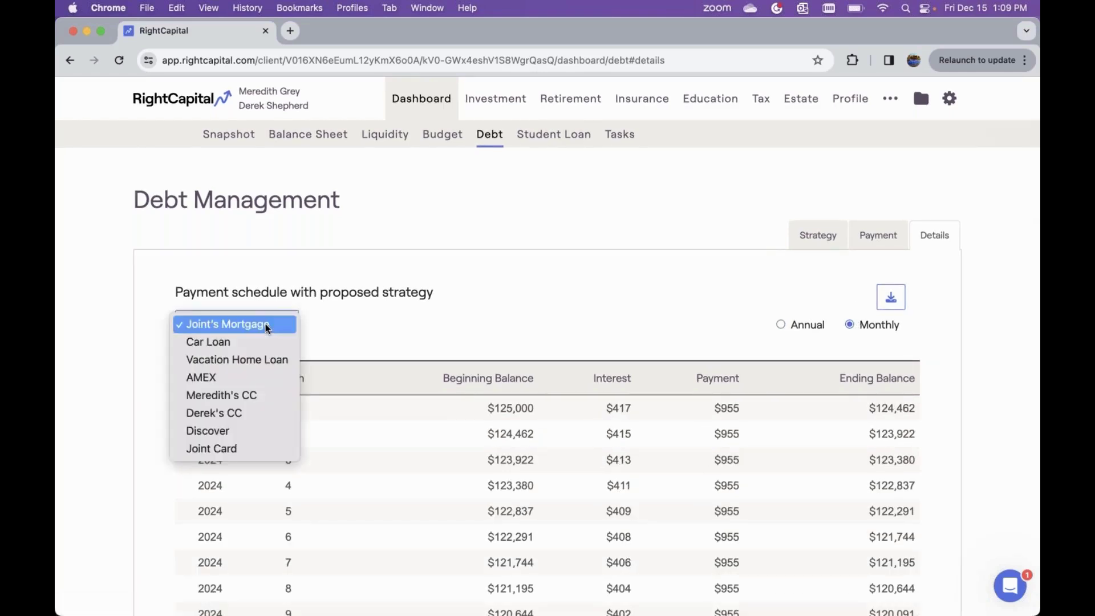
{"action": "left_click", "coordinate": [268, 342]}
{"action": "left_click", "coordinate": [275, 329]}
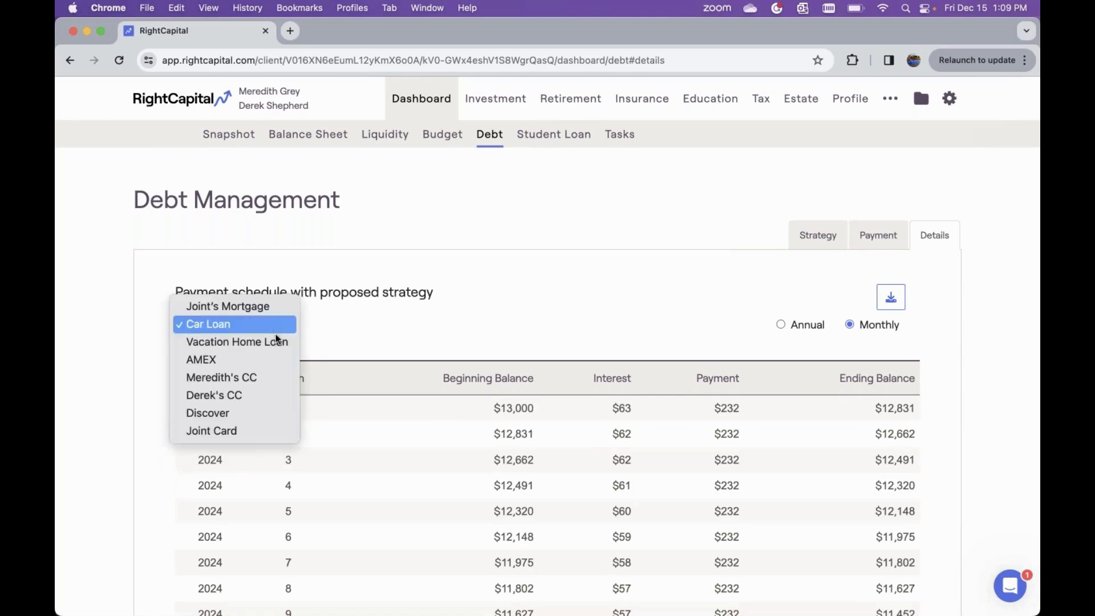
{"action": "left_click", "coordinate": [279, 342]}
{"action": "left_click", "coordinate": [277, 325]}
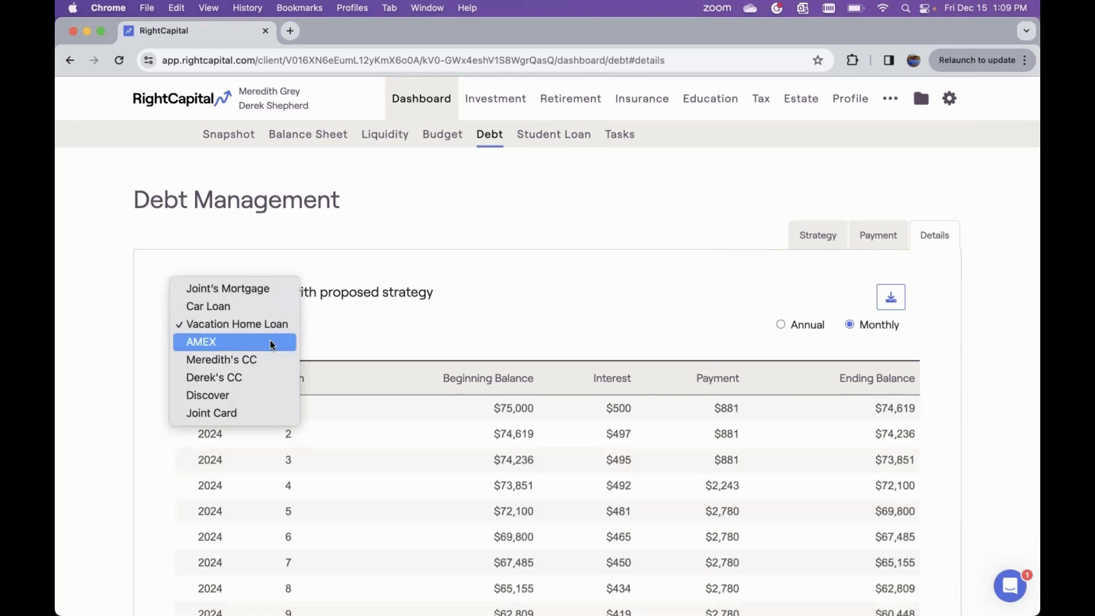
{"action": "left_click", "coordinate": [272, 343]}
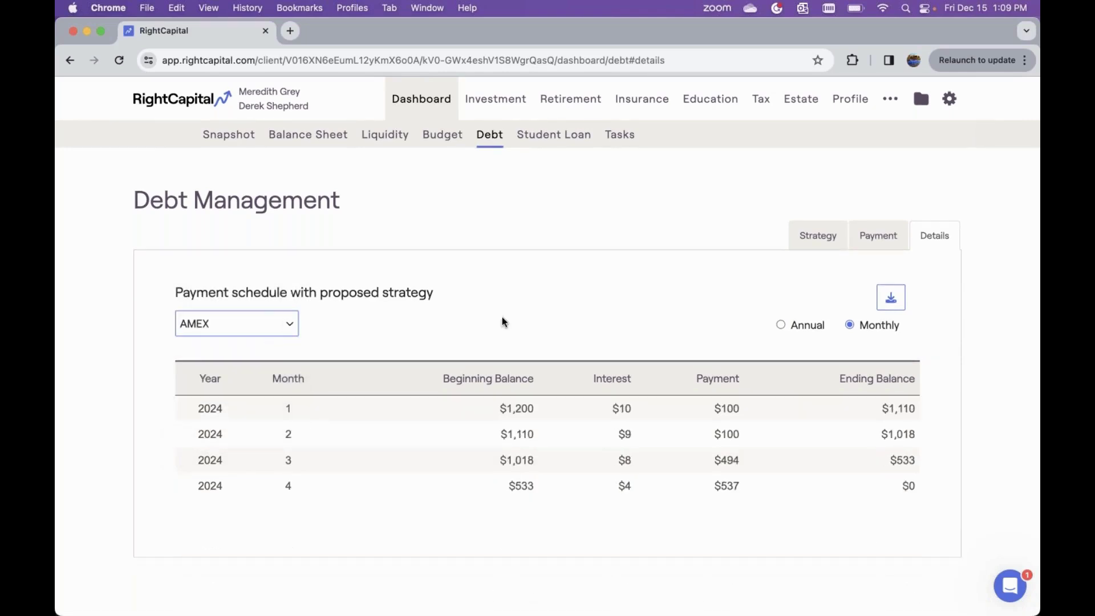
View the annual payment schedules for AMEX and the 12% credit card
{"action": "left_click", "coordinate": [796, 328]}
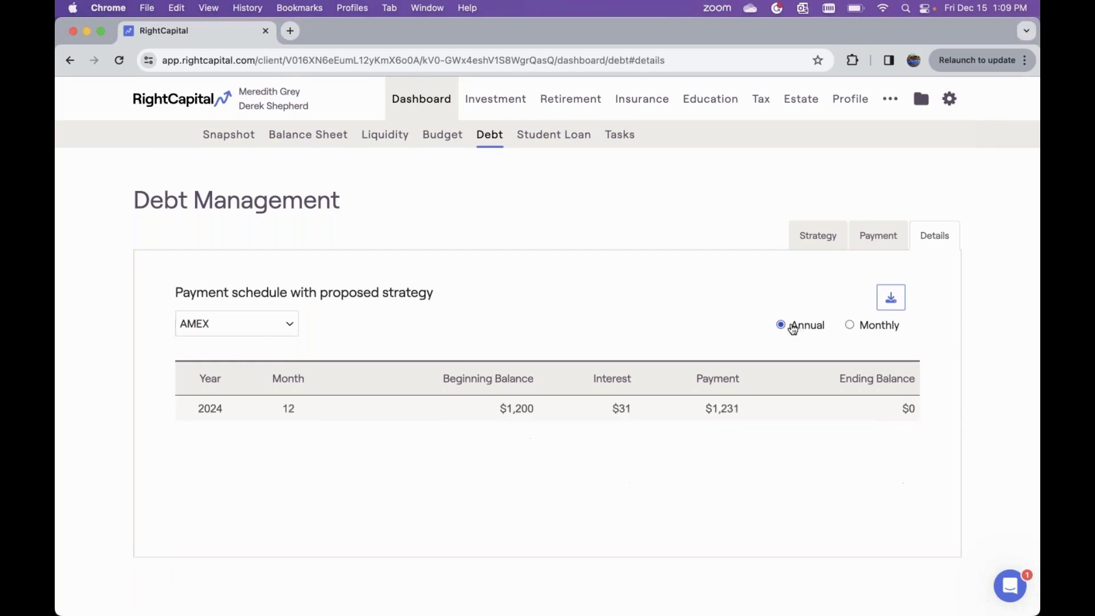
{"action": "left_click", "coordinate": [254, 325]}
{"action": "left_click", "coordinate": [240, 344]}
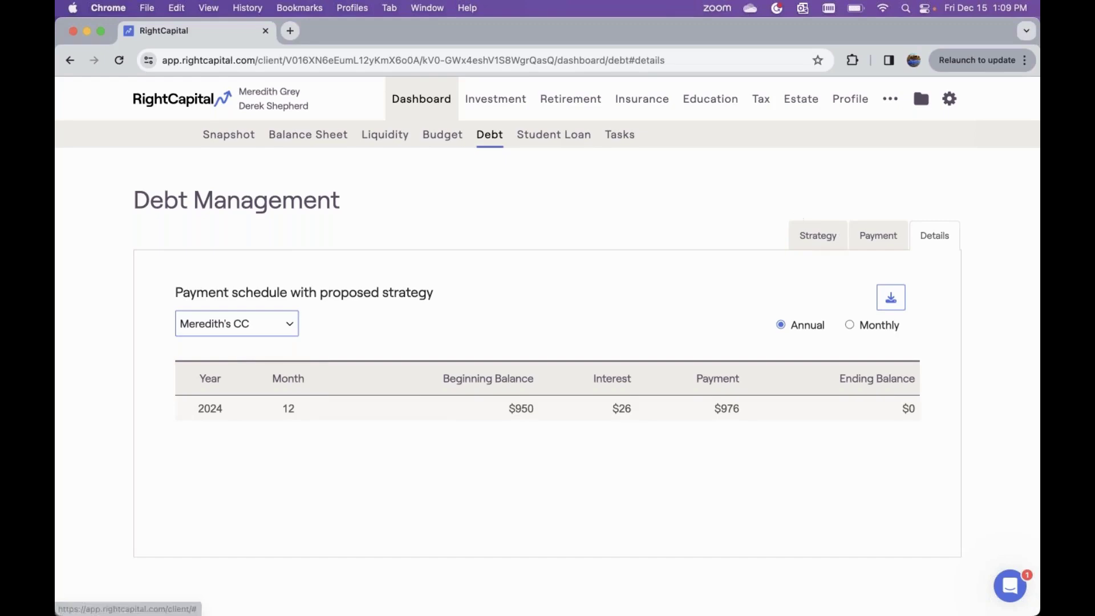
Return to the debt strategy view and review the proposed payment strategy and the individual loan strategies
{"action": "left_click", "coordinate": [811, 241]}
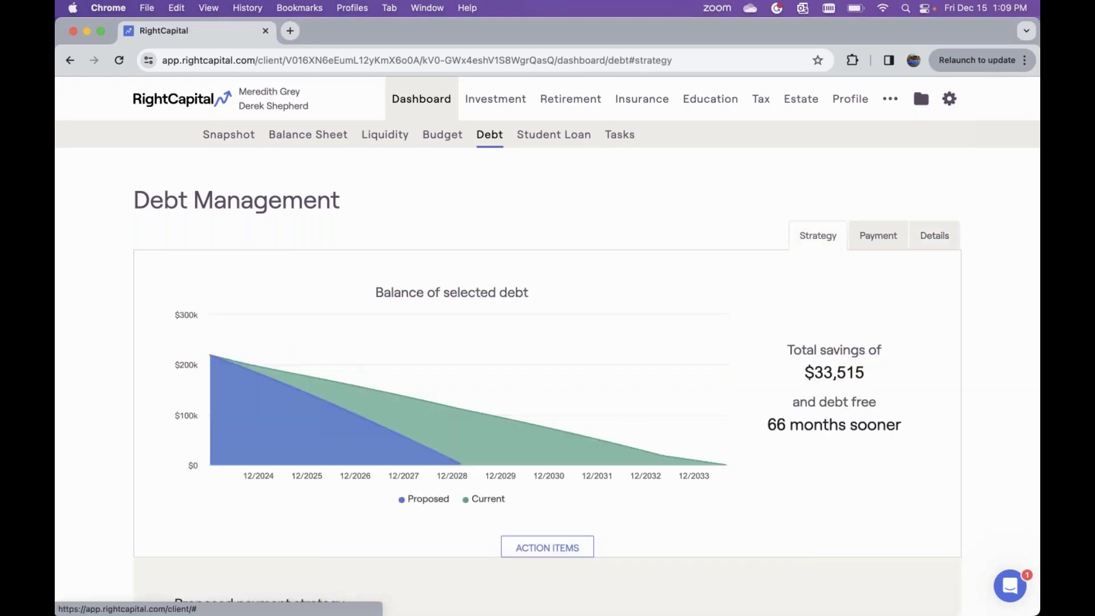
{"action": "scroll", "coordinate": [547, 342], "scroll_direction": "down", "scroll_amount": 7}
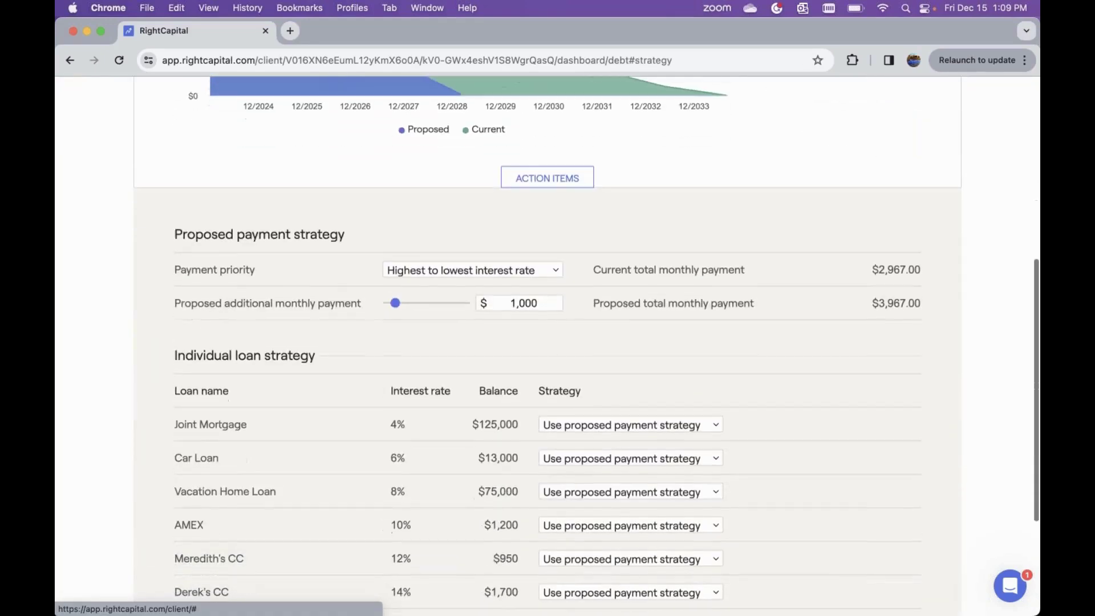
{"action": "scroll", "coordinate": [548, 342], "scroll_direction": "down", "scroll_amount": 2}
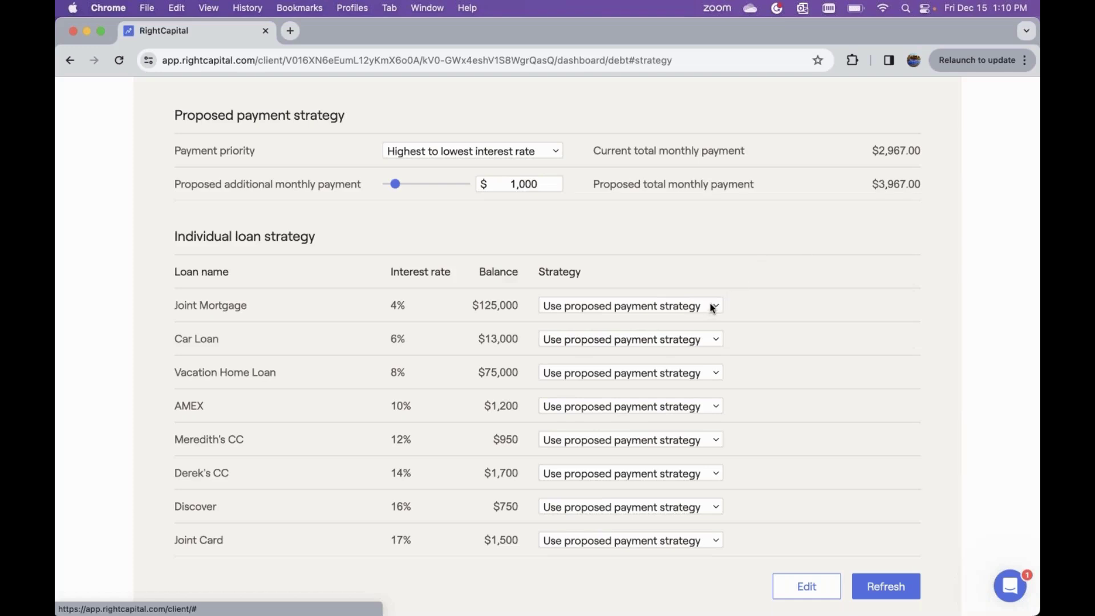
{"action": "scroll", "coordinate": [712, 308], "scroll_direction": "up", "scroll_amount": 1}
{"action": "scroll", "coordinate": [711, 306], "scroll_direction": "up", "scroll_amount": 1}
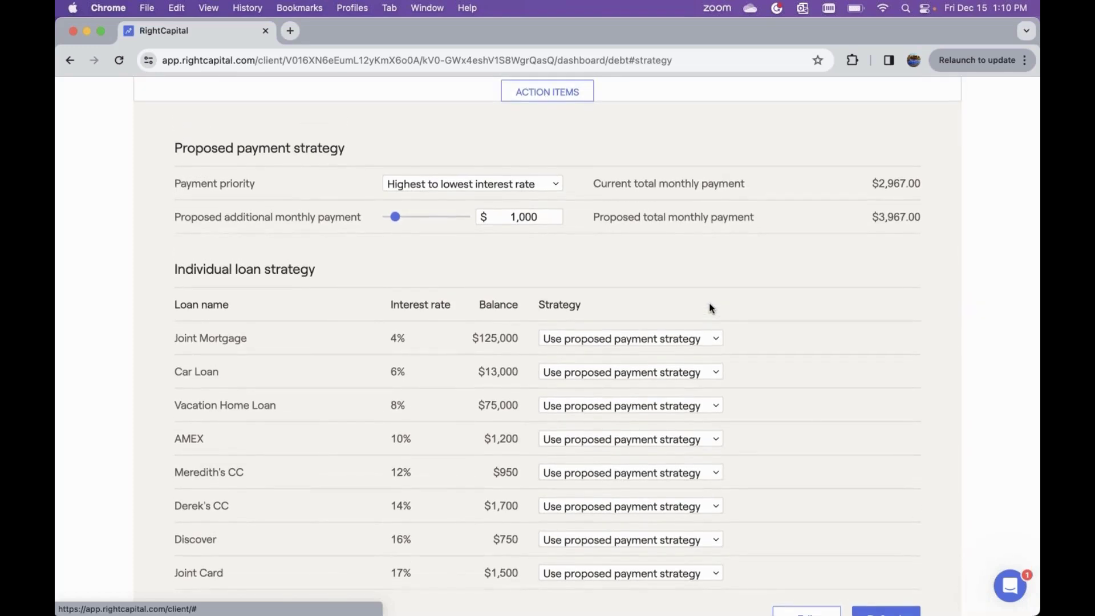
{"action": "scroll", "coordinate": [711, 306], "scroll_direction": "down", "scroll_amount": 1}
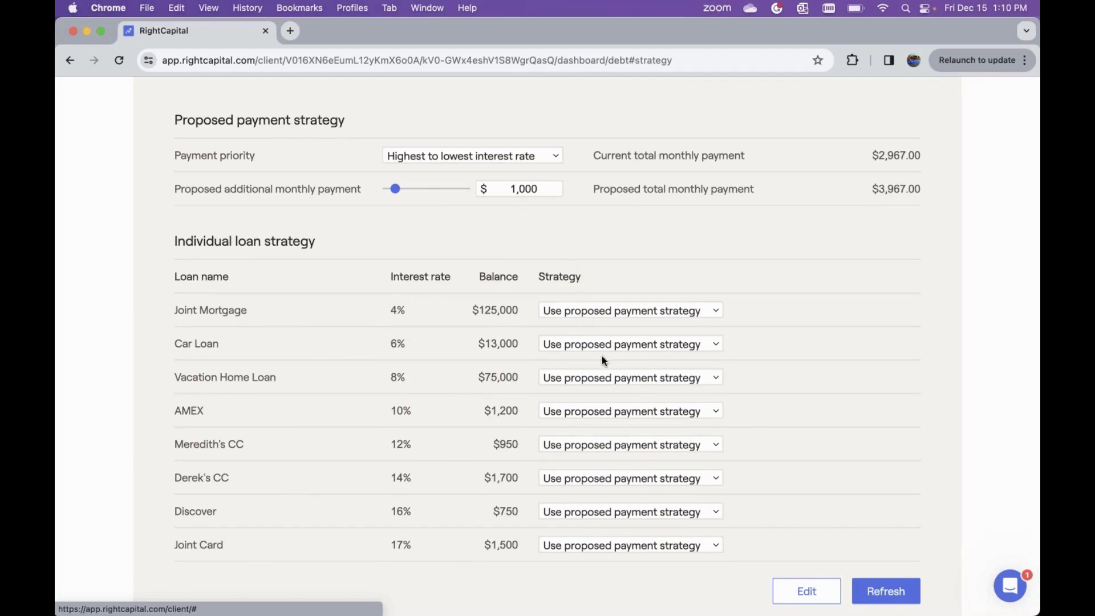
Set the 12% credit card's individual strategy to Keep current payment and refresh the proposed strategy
{"action": "left_click", "coordinate": [610, 446]}
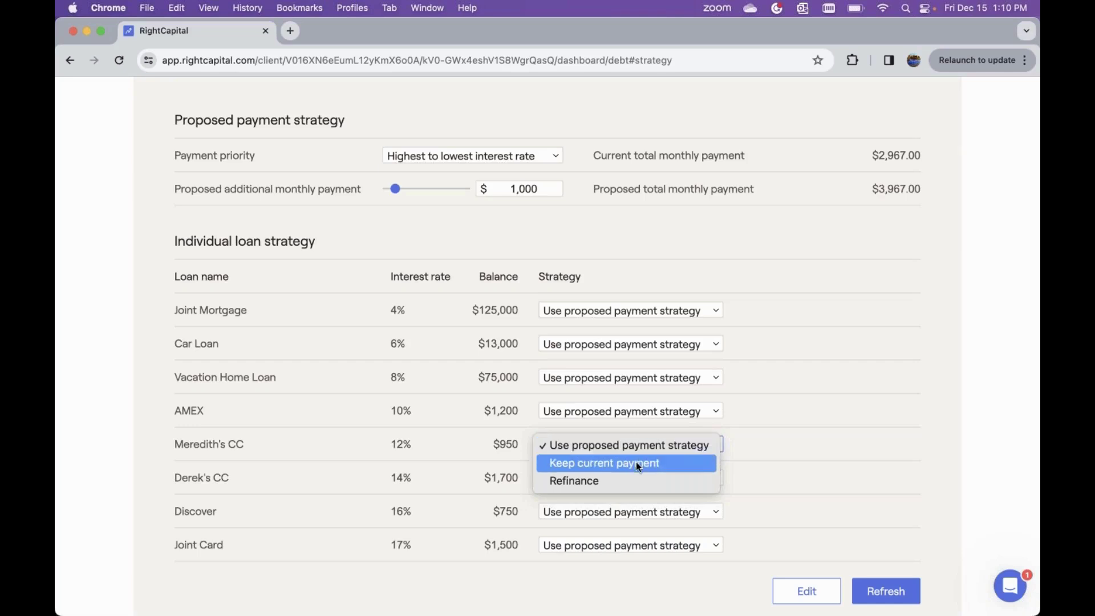
{"action": "left_click", "coordinate": [637, 466]}
{"action": "left_click", "coordinate": [882, 590]}
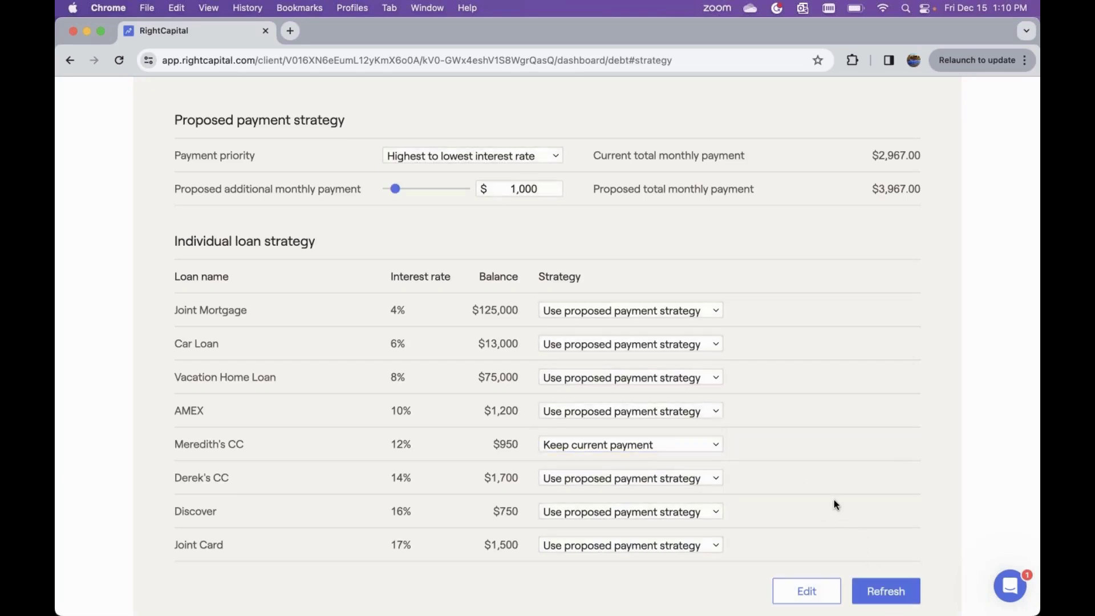
Examine the updated total savings, debt-free timing and balance chart alongside the individual loan strategies
{"action": "scroll", "coordinate": [809, 463], "scroll_direction": "up", "scroll_amount": 3}
{"action": "scroll", "coordinate": [809, 463], "scroll_direction": "up", "scroll_amount": 3}
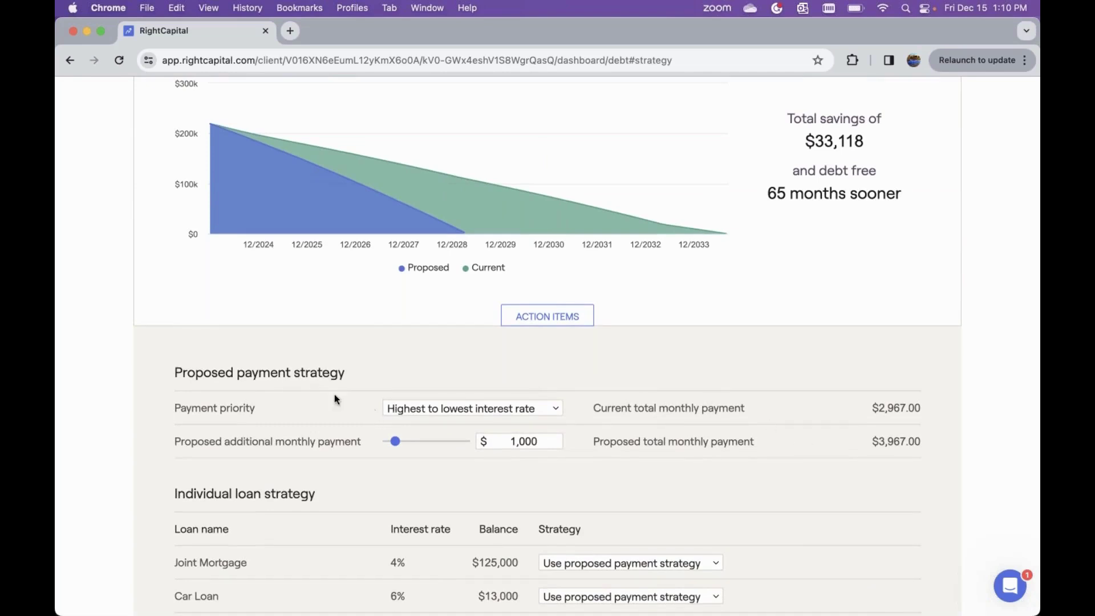
{"action": "scroll", "coordinate": [627, 439], "scroll_direction": "down", "scroll_amount": 3}
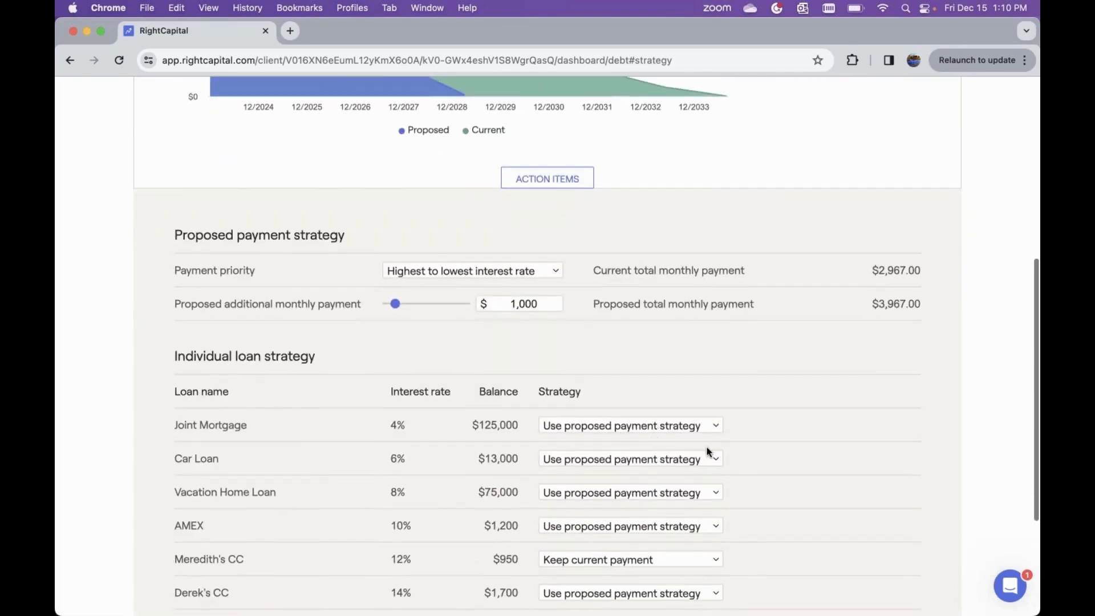
{"action": "scroll", "coordinate": [707, 525], "scroll_direction": "down", "scroll_amount": 2}
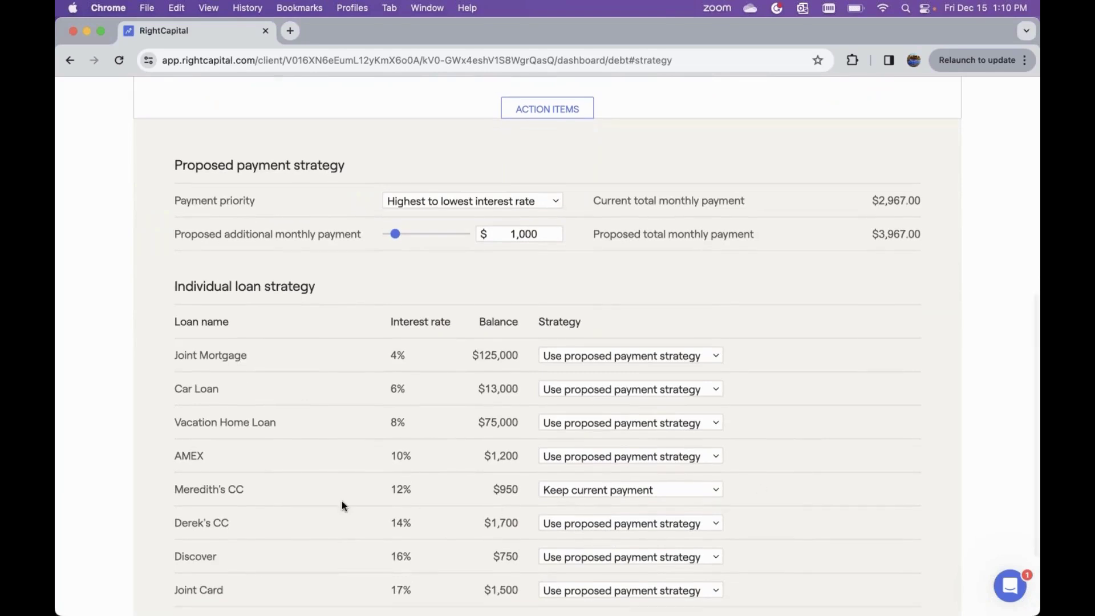
{"action": "scroll", "coordinate": [779, 468], "scroll_direction": "up", "scroll_amount": 2}
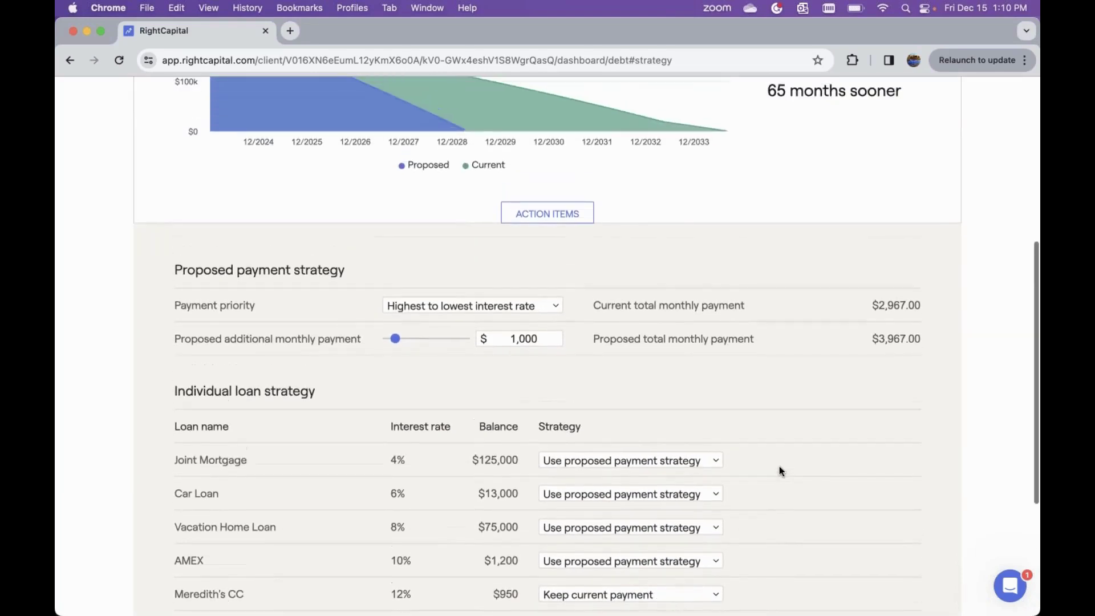
{"action": "scroll", "coordinate": [779, 471], "scroll_direction": "up", "scroll_amount": 3}
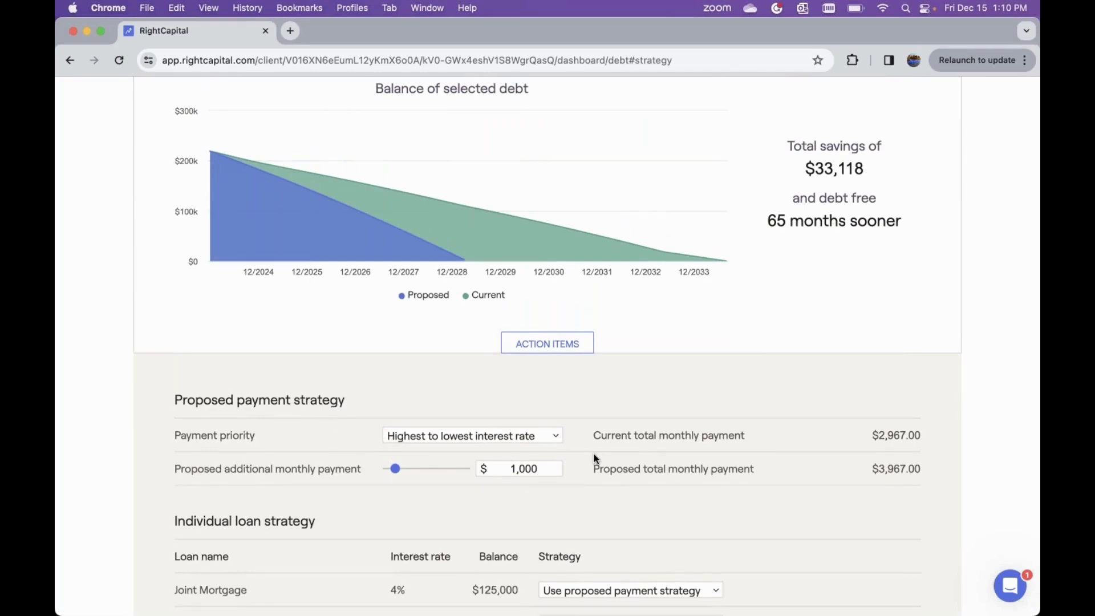
{"action": "scroll", "coordinate": [593, 456], "scroll_direction": "up", "scroll_amount": 1}
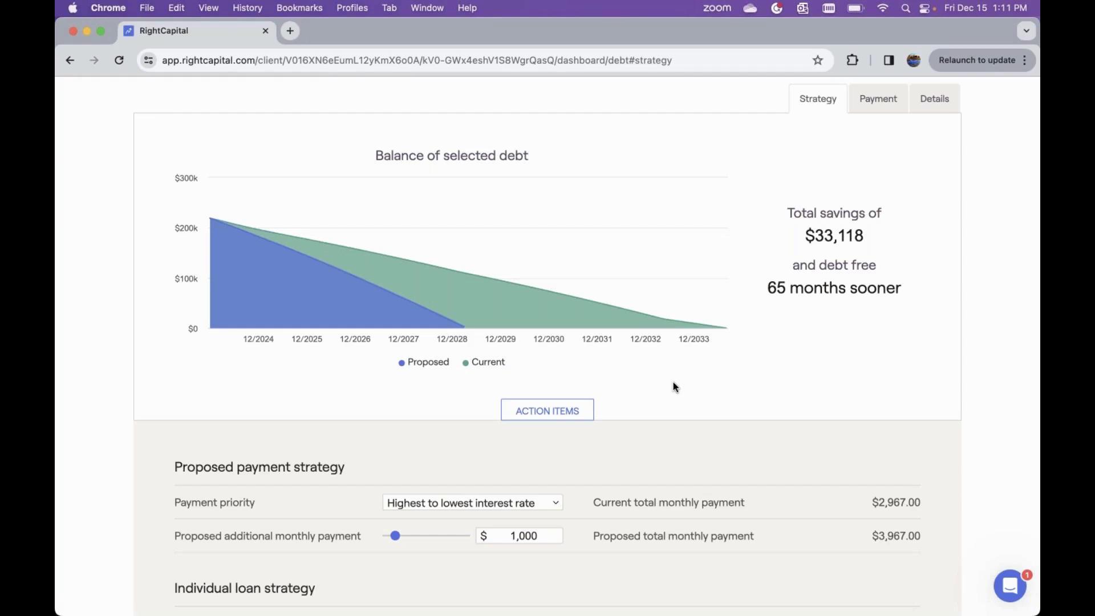
{"action": "scroll", "coordinate": [673, 383], "scroll_direction": "down", "scroll_amount": 3}
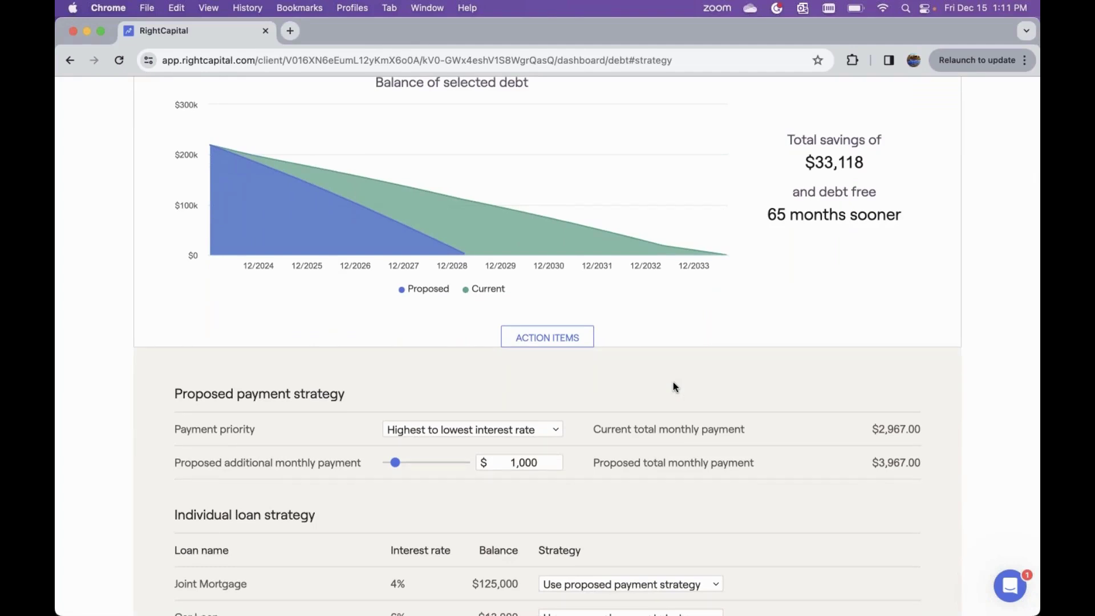
{"action": "scroll", "coordinate": [674, 387], "scroll_direction": "down", "scroll_amount": 8}
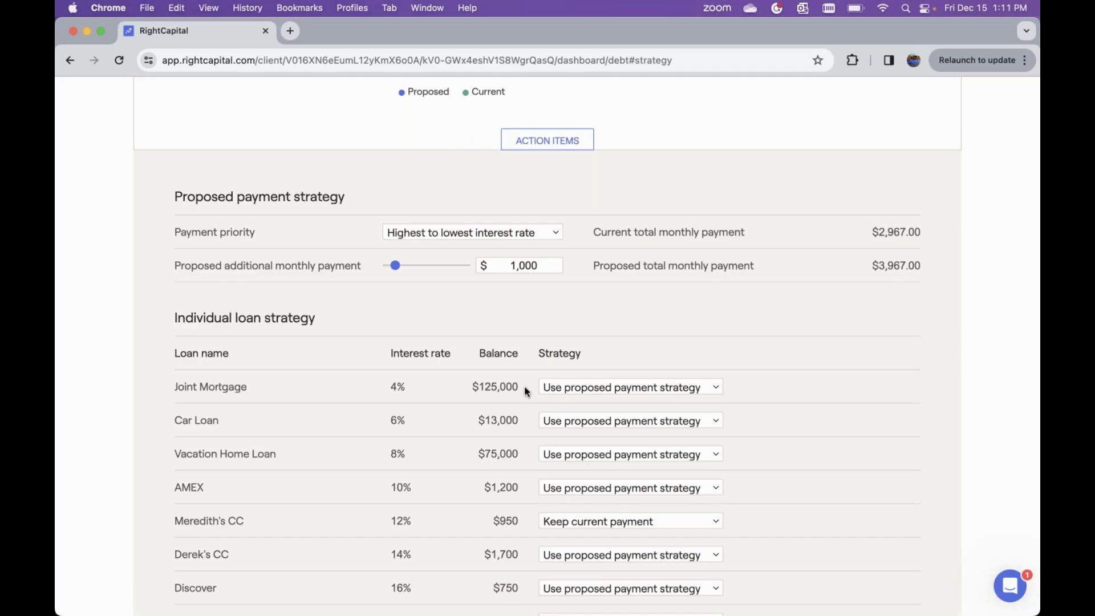
{"action": "scroll", "coordinate": [525, 391], "scroll_direction": "up", "scroll_amount": 3}
Remove the Joint Mortgage from the loans in the strategy, save, and view the updated savings and balance chart
{"action": "scroll", "coordinate": [526, 391], "scroll_direction": "down", "scroll_amount": 6}
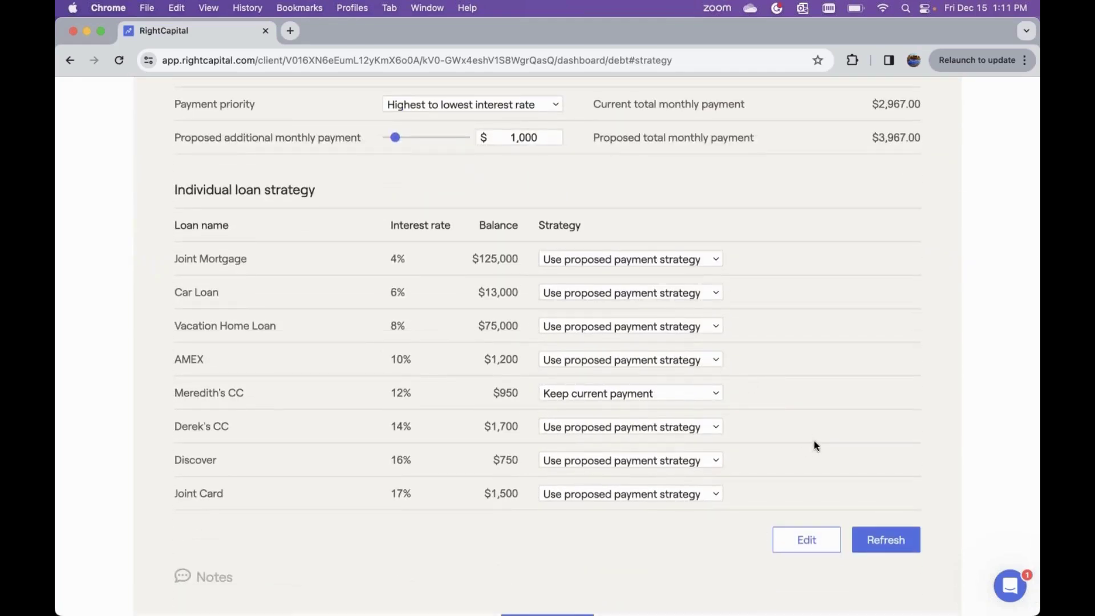
{"action": "left_click", "coordinate": [806, 547]}
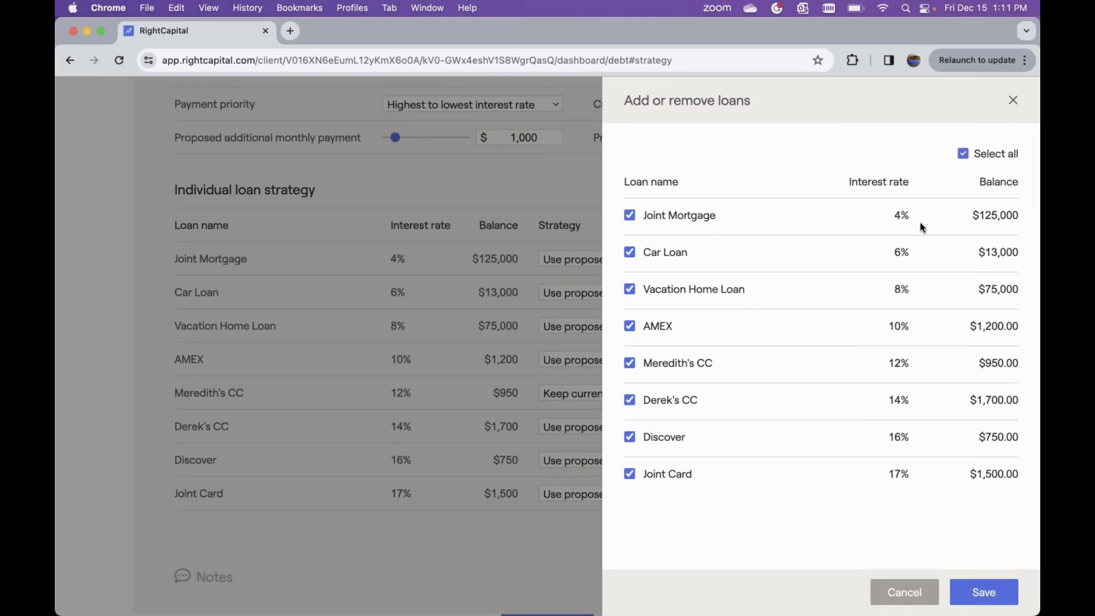
{"action": "left_click", "coordinate": [631, 217]}
{"action": "left_click", "coordinate": [992, 604]}
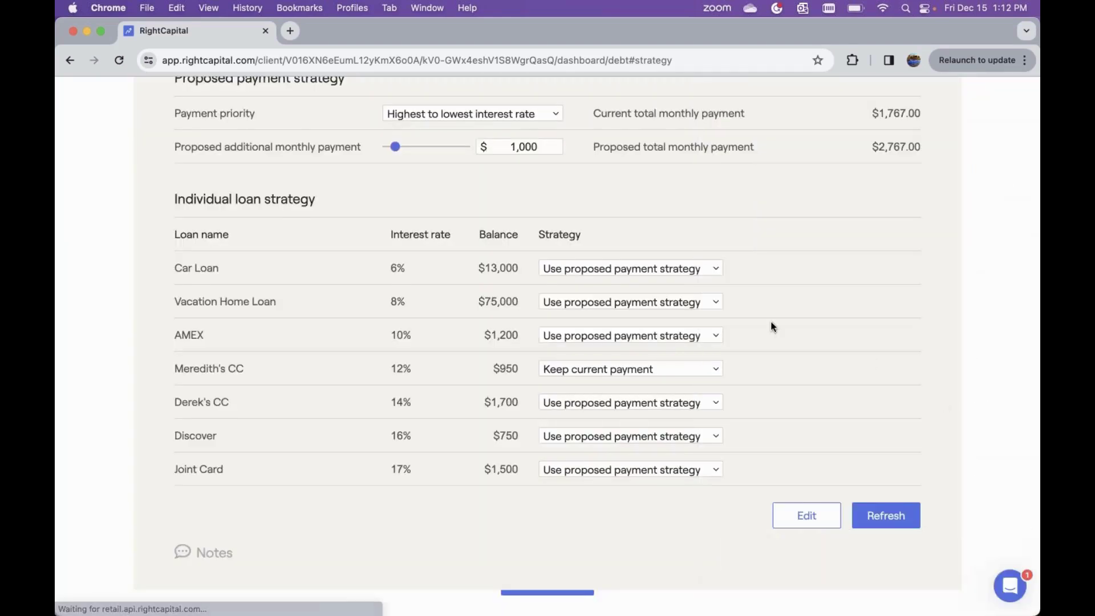
{"action": "scroll", "coordinate": [772, 327], "scroll_direction": "up", "scroll_amount": 6}
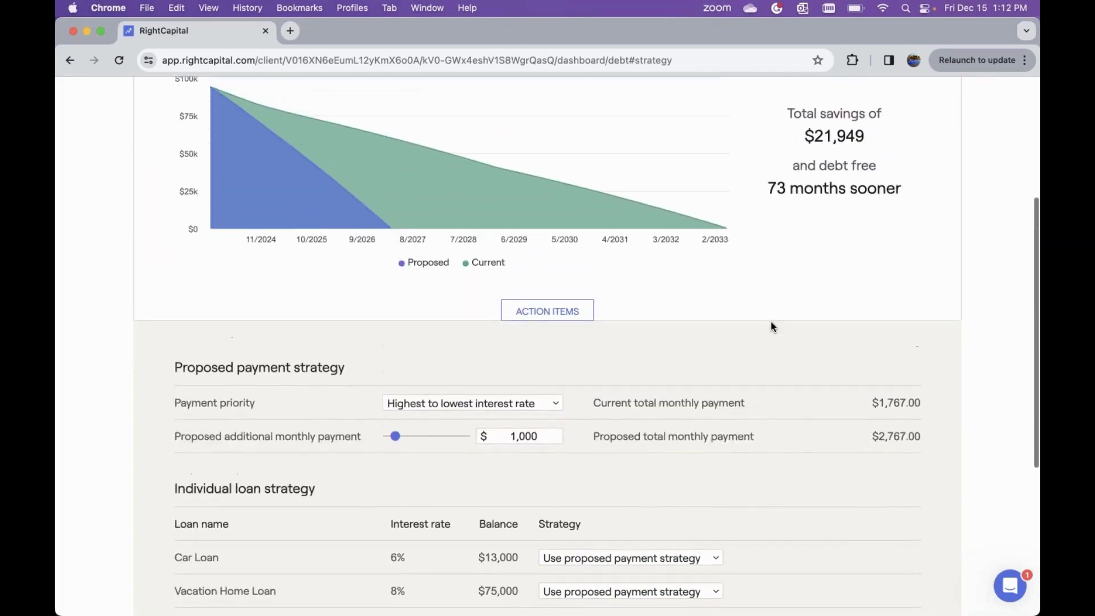
{"action": "scroll", "coordinate": [772, 326], "scroll_direction": "up", "scroll_amount": 3}
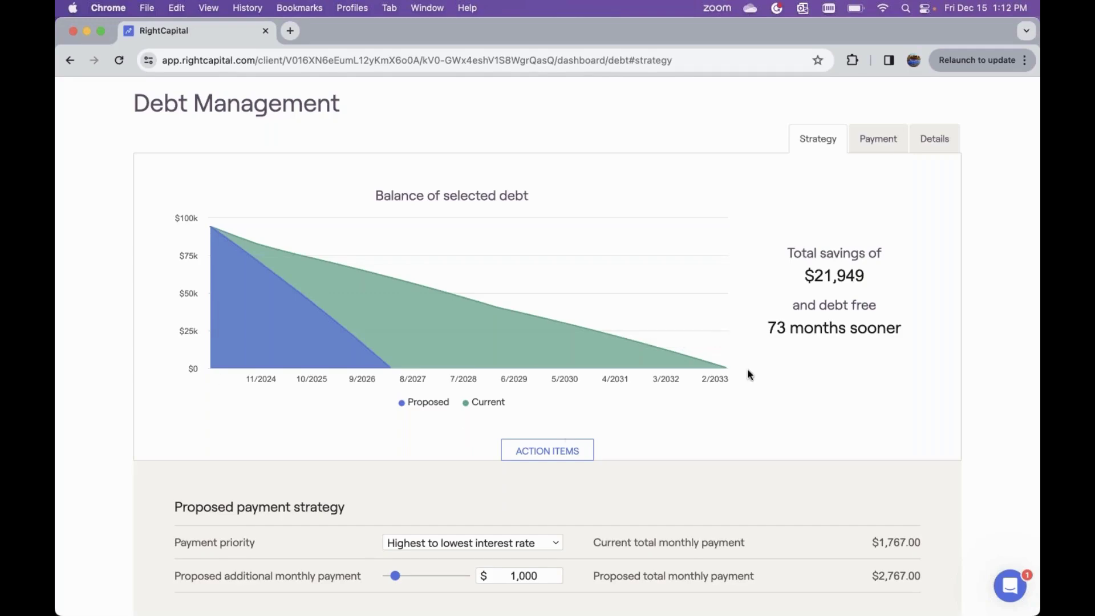
Add the Joint Mortgage back to the loans in the strategy and save the selection
{"action": "scroll", "coordinate": [748, 374], "scroll_direction": "down", "scroll_amount": 10}
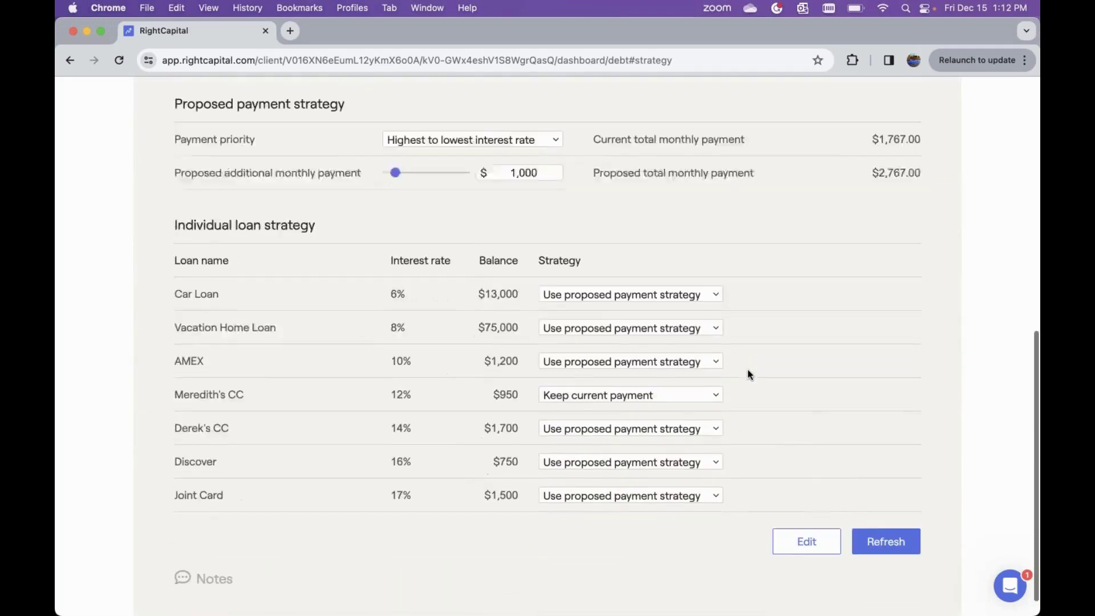
{"action": "left_click", "coordinate": [810, 515]}
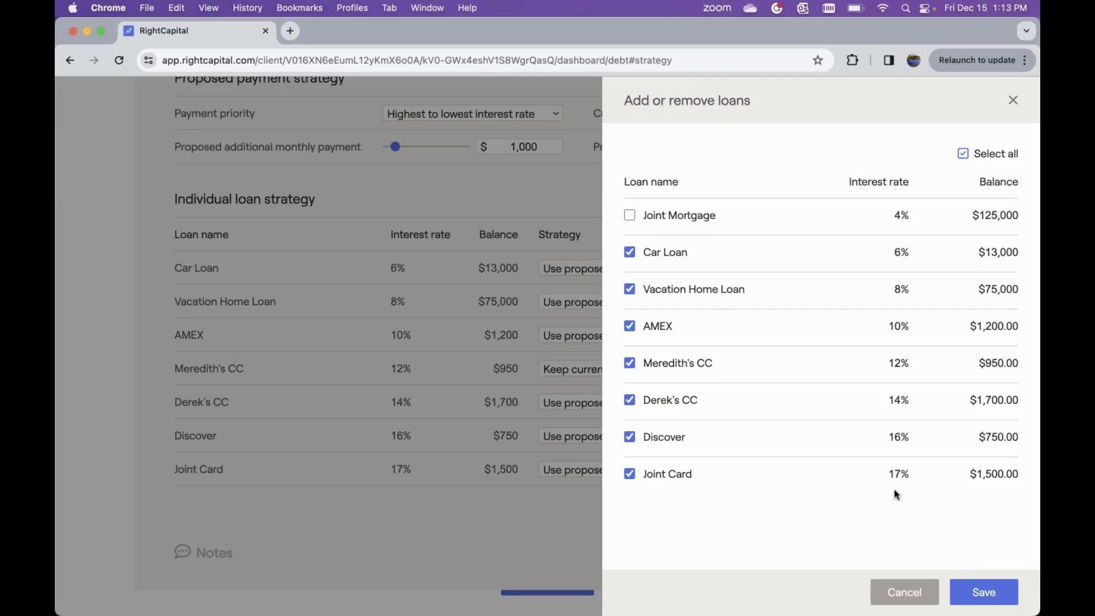
{"action": "left_click", "coordinate": [630, 217]}
{"action": "left_click", "coordinate": [996, 596]}
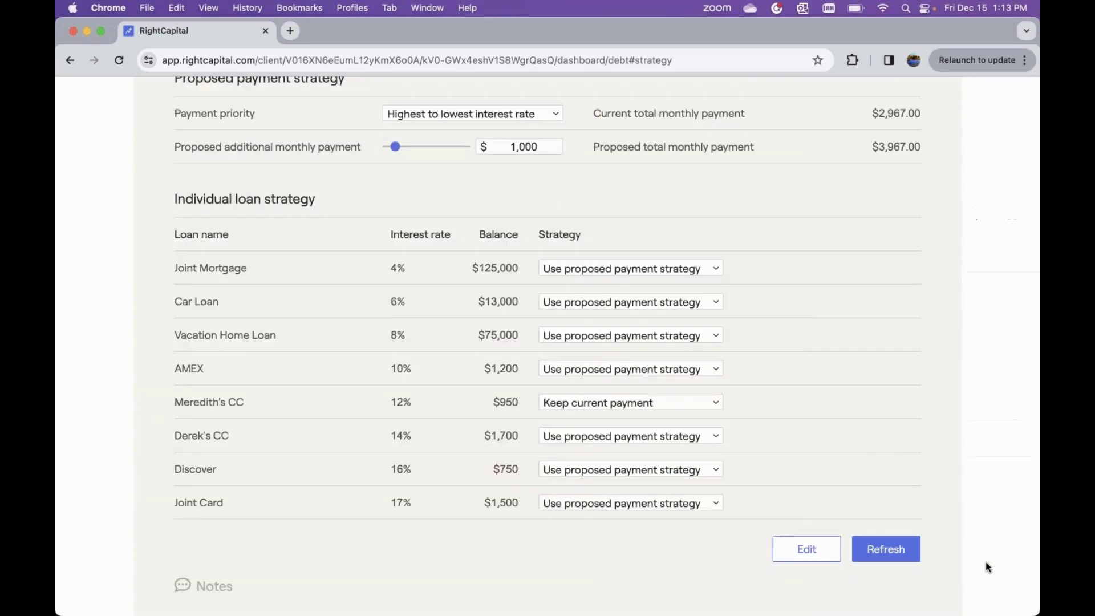
Try the Refinance option as the individual strategy for the 12% credit card
{"action": "scroll", "coordinate": [832, 392], "scroll_direction": "up", "scroll_amount": 3}
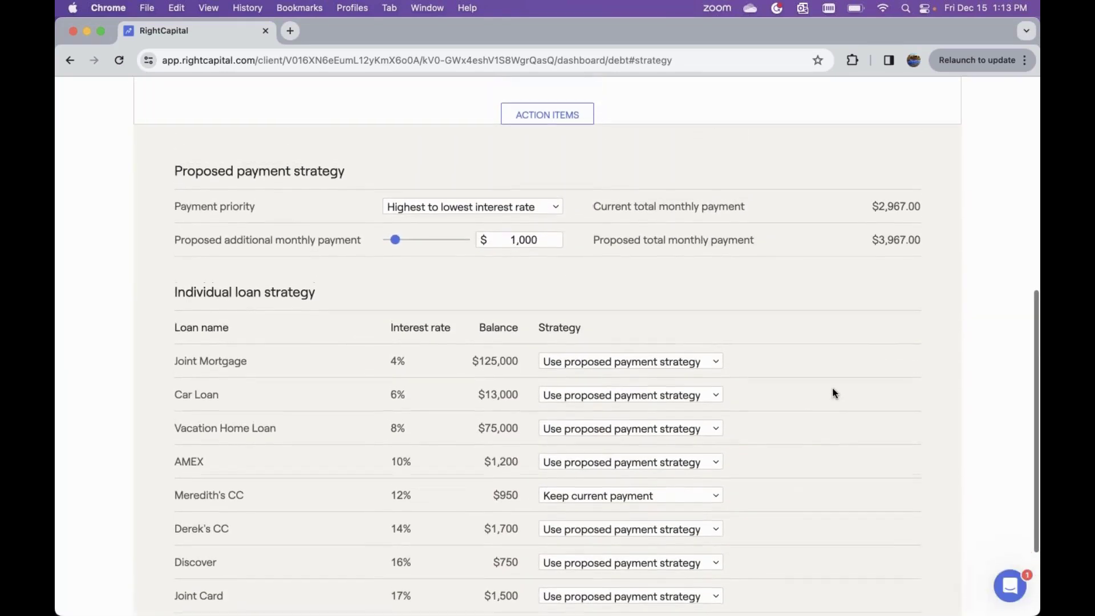
{"action": "left_click", "coordinate": [618, 498]}
{"action": "left_click", "coordinate": [617, 511]}
Set the 12% credit card's individual strategy to Use proposed payment strategy and refresh the results
{"action": "left_click", "coordinate": [614, 494]}
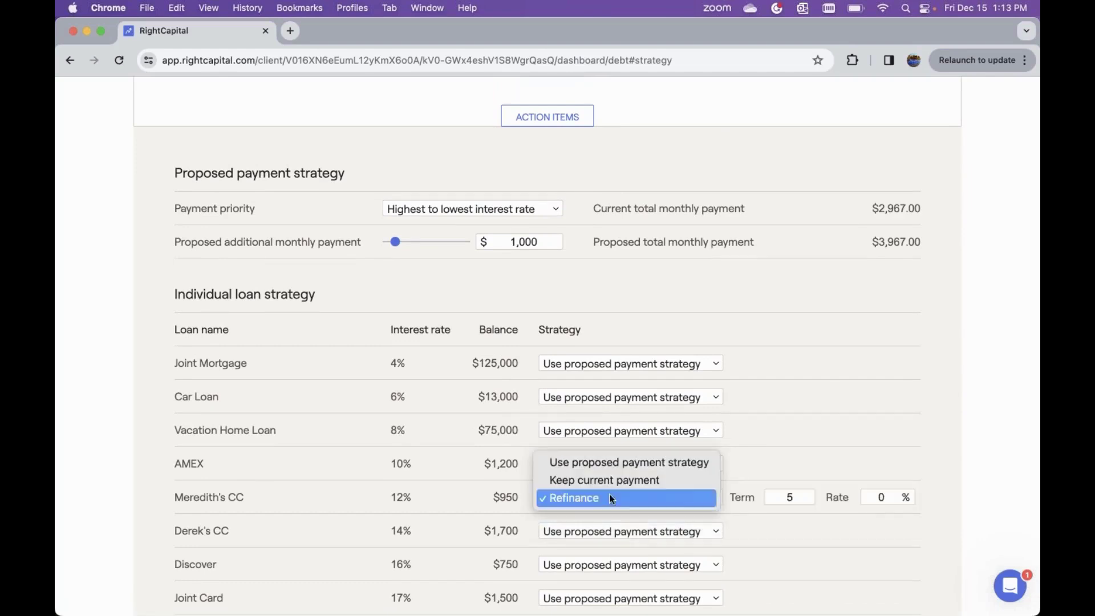
{"action": "left_click", "coordinate": [621, 466]}
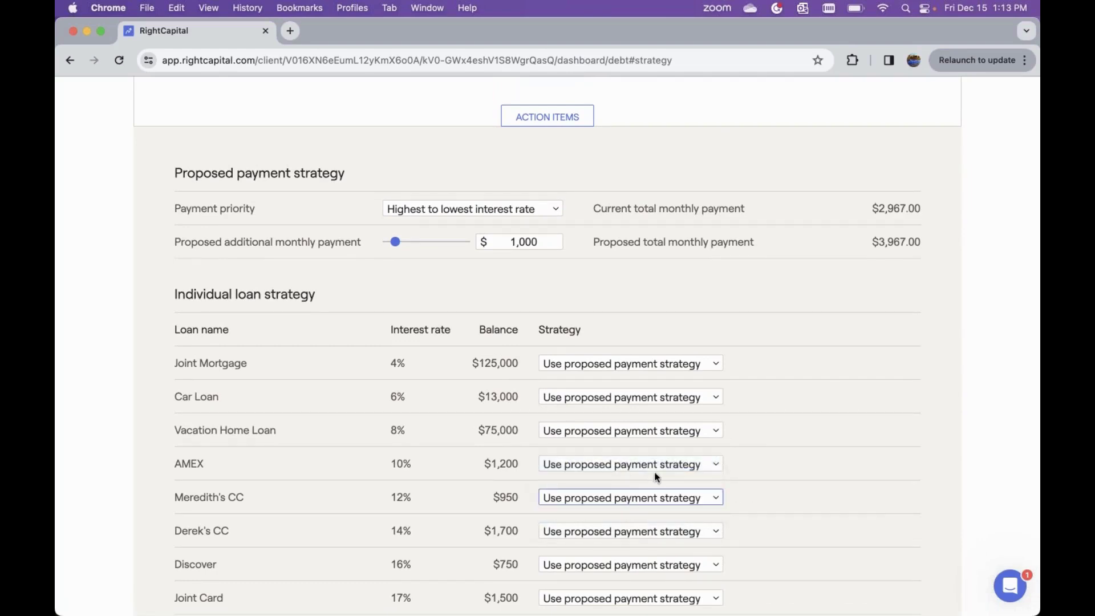
{"action": "scroll", "coordinate": [707, 473], "scroll_direction": "down", "scroll_amount": 1}
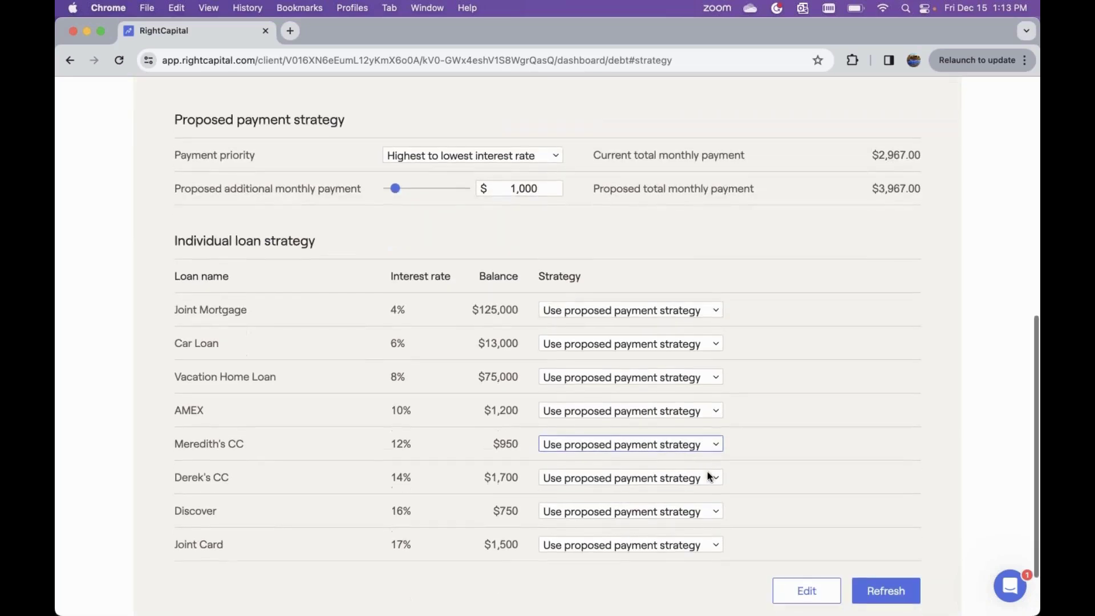
{"action": "left_click", "coordinate": [882, 593]}
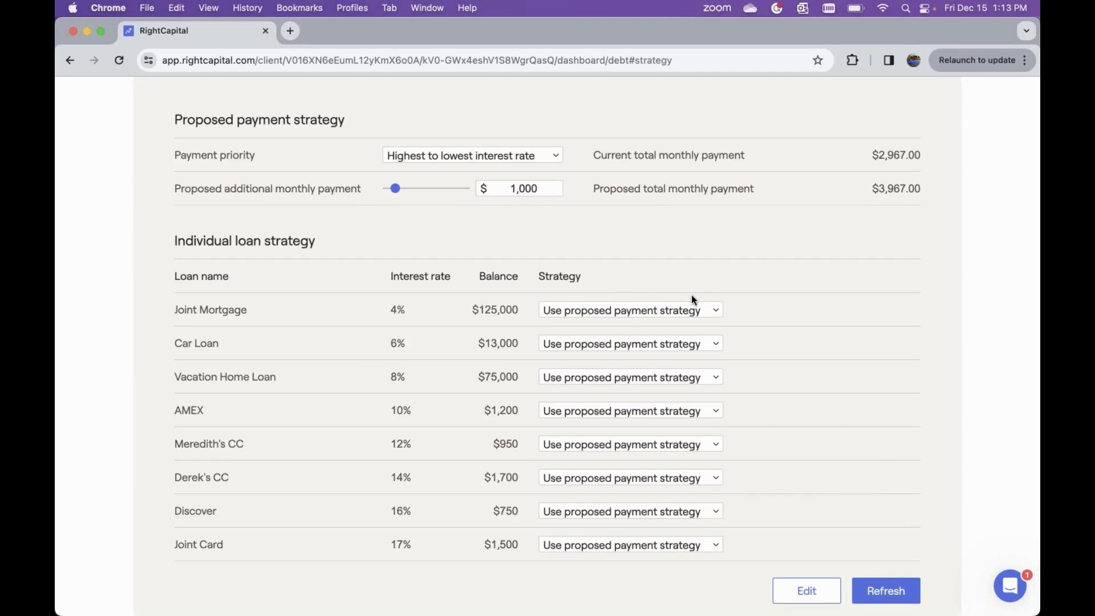
Try the Refinance option as the Joint Mortgage's individual strategy and go through its cost, term and rate fields
{"action": "left_click", "coordinate": [602, 312]}
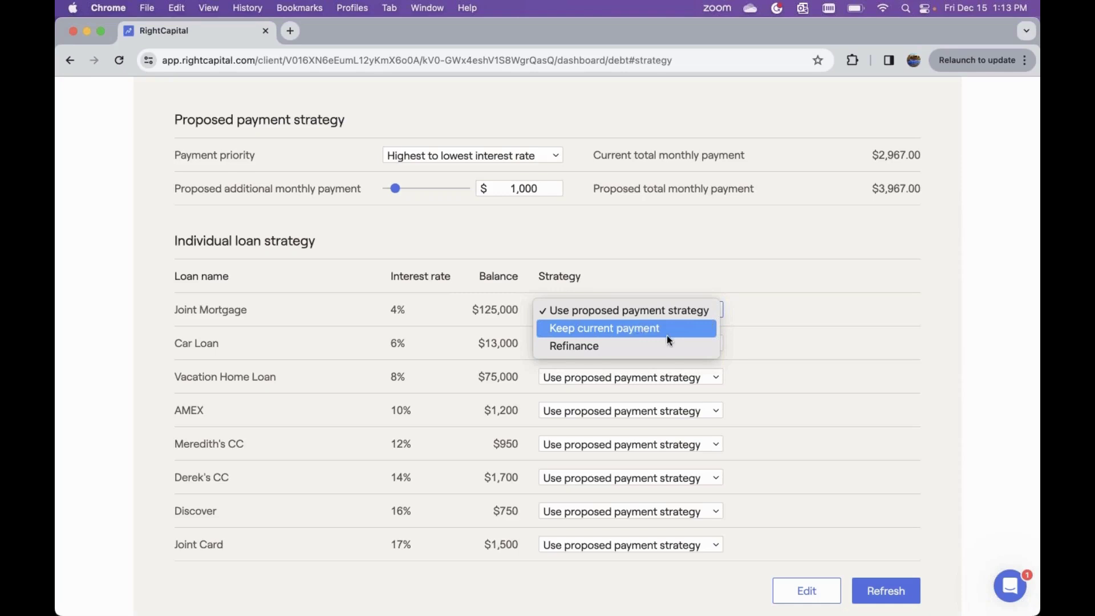
{"action": "left_click", "coordinate": [593, 347]}
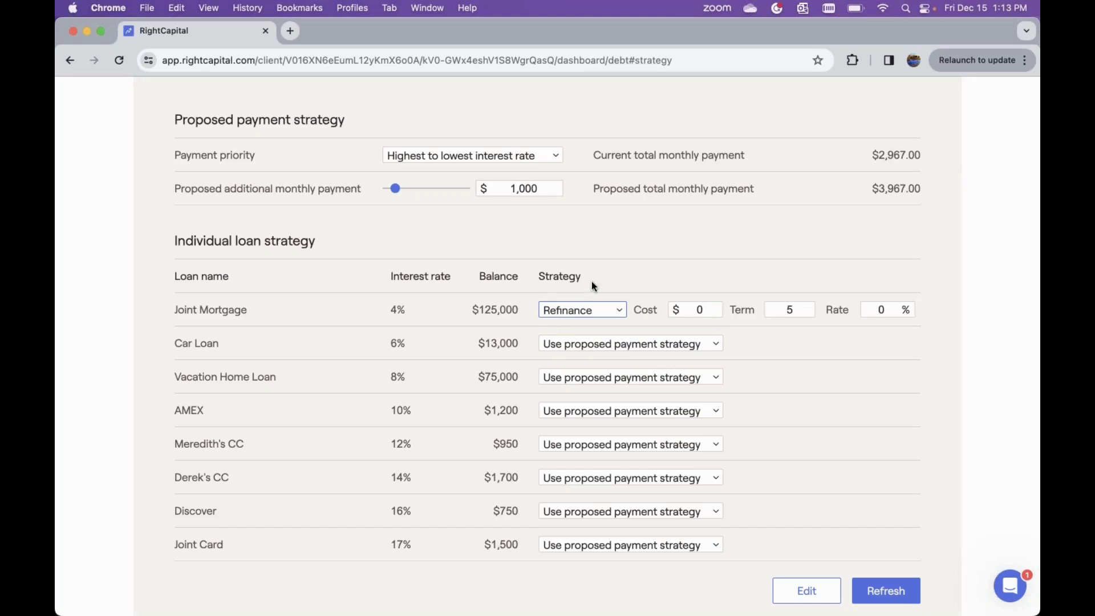
{"action": "left_click", "coordinate": [699, 308]}
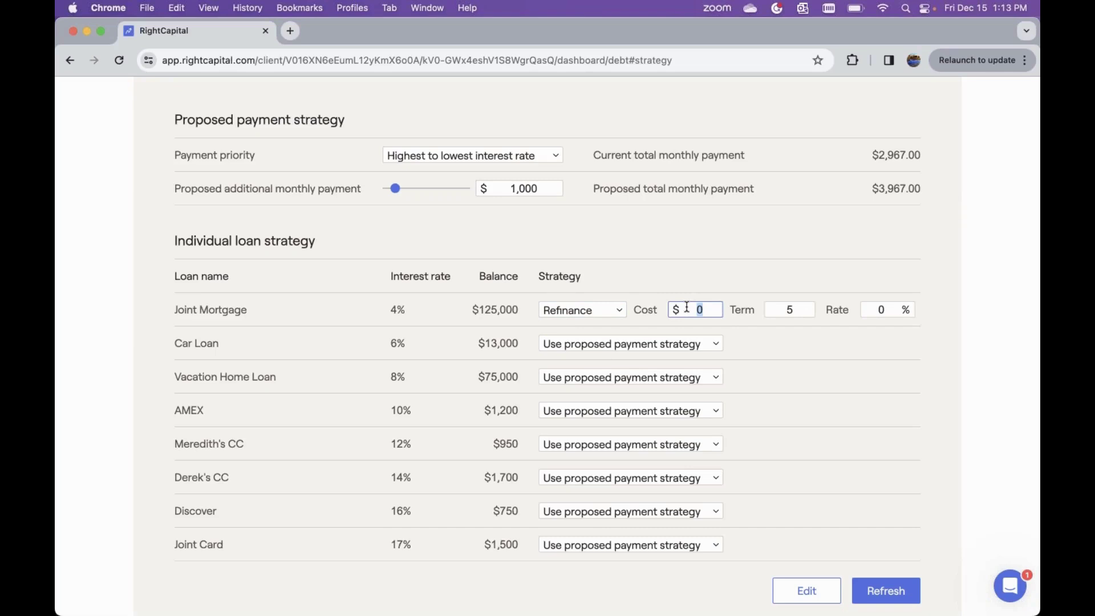
{"action": "left_click", "coordinate": [787, 309]}
{"action": "left_click", "coordinate": [899, 308]}
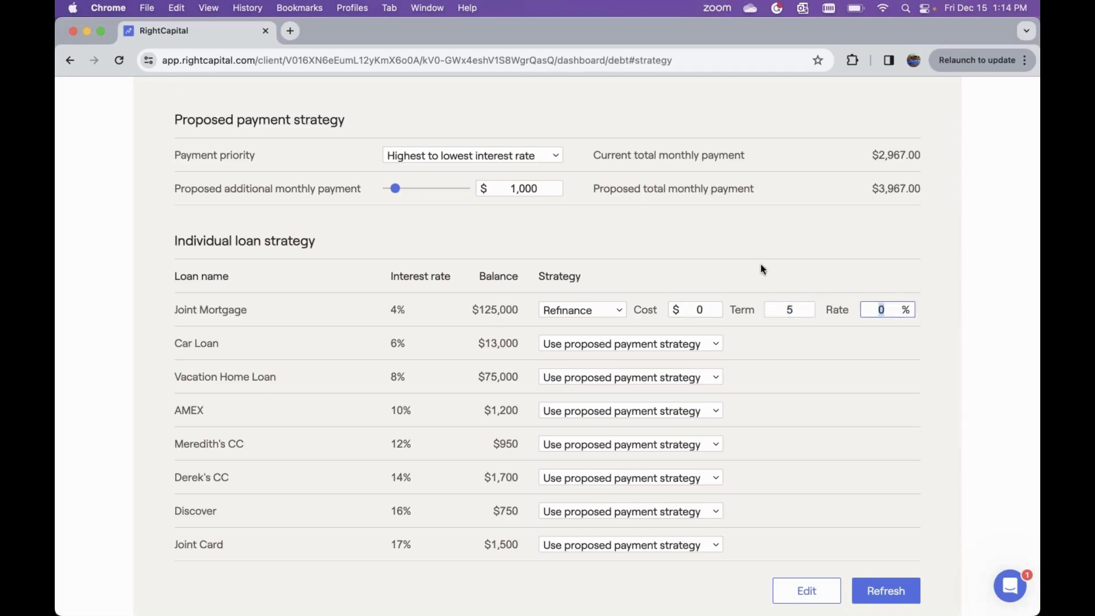
Return the Joint Mortgage's individual strategy to Use proposed payment strategy and view the balance chart and savings
{"action": "left_click", "coordinate": [561, 309]}
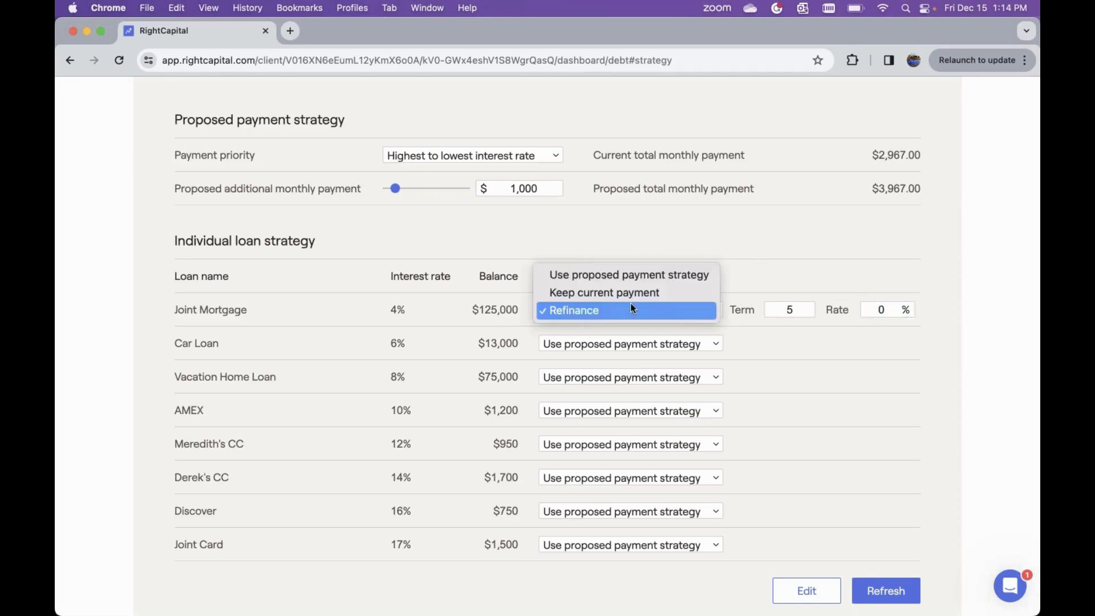
{"action": "left_click", "coordinate": [659, 278]}
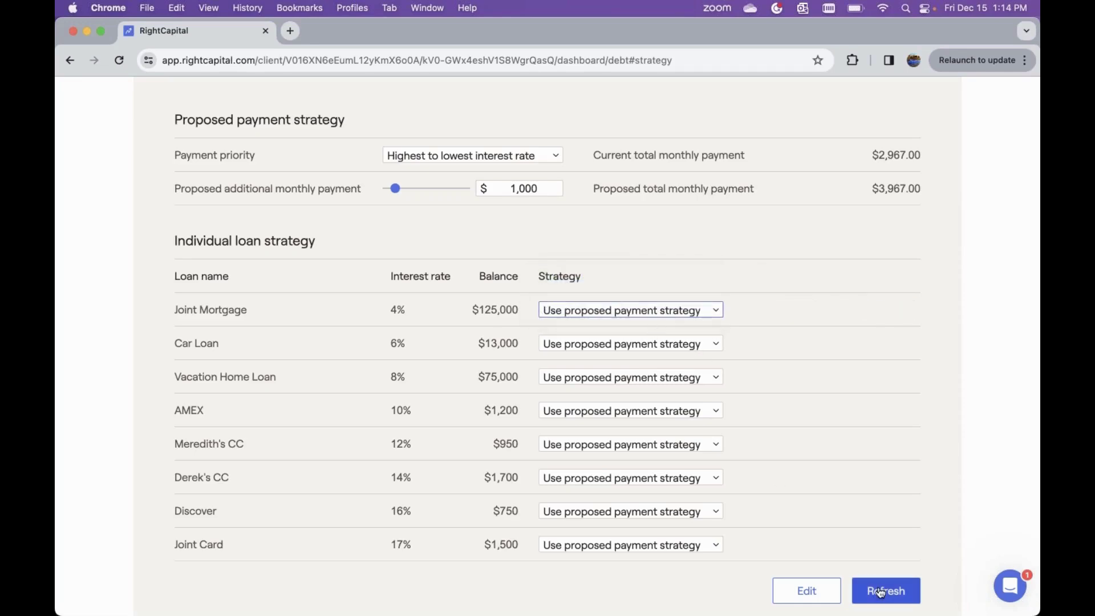
{"action": "scroll", "coordinate": [684, 344], "scroll_direction": "up", "scroll_amount": 5}
{"action": "scroll", "coordinate": [684, 345], "scroll_direction": "up", "scroll_amount": 4}
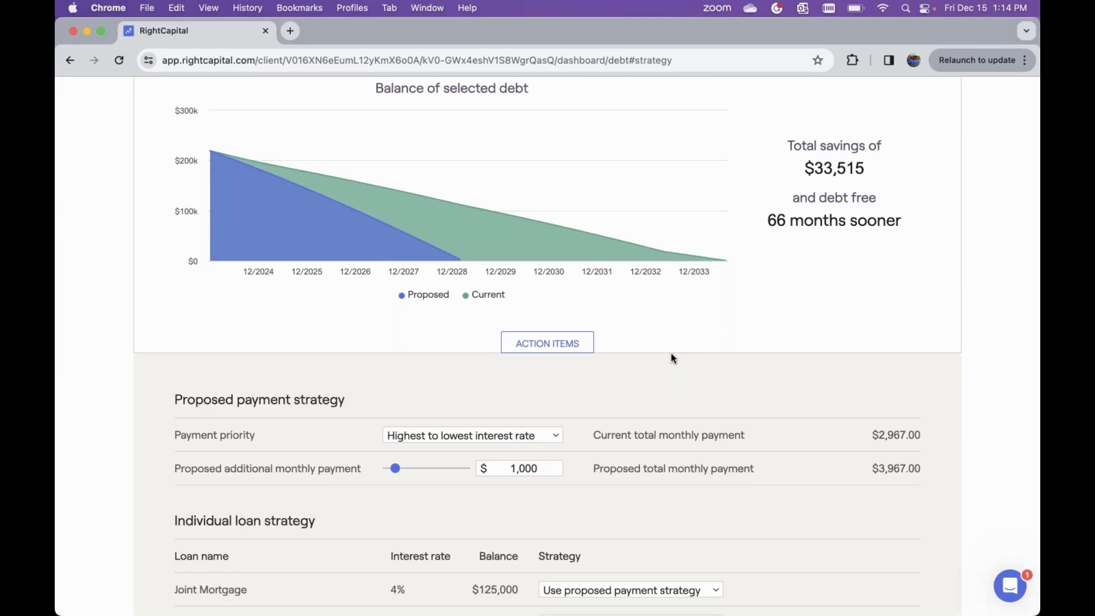
Show the annual payment schedule with the proposed strategy for the Joint Mortgage in the debt details
{"action": "scroll", "coordinate": [671, 355], "scroll_direction": "up", "scroll_amount": 5}
{"action": "left_click", "coordinate": [934, 191]}
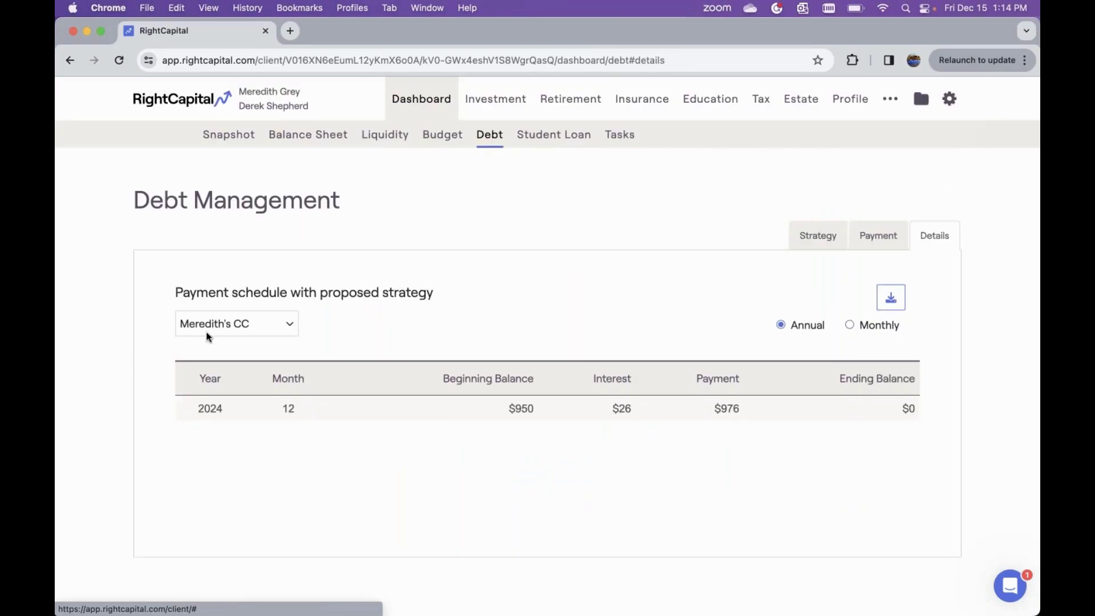
{"action": "left_click", "coordinate": [208, 333]}
{"action": "left_click", "coordinate": [239, 260]}
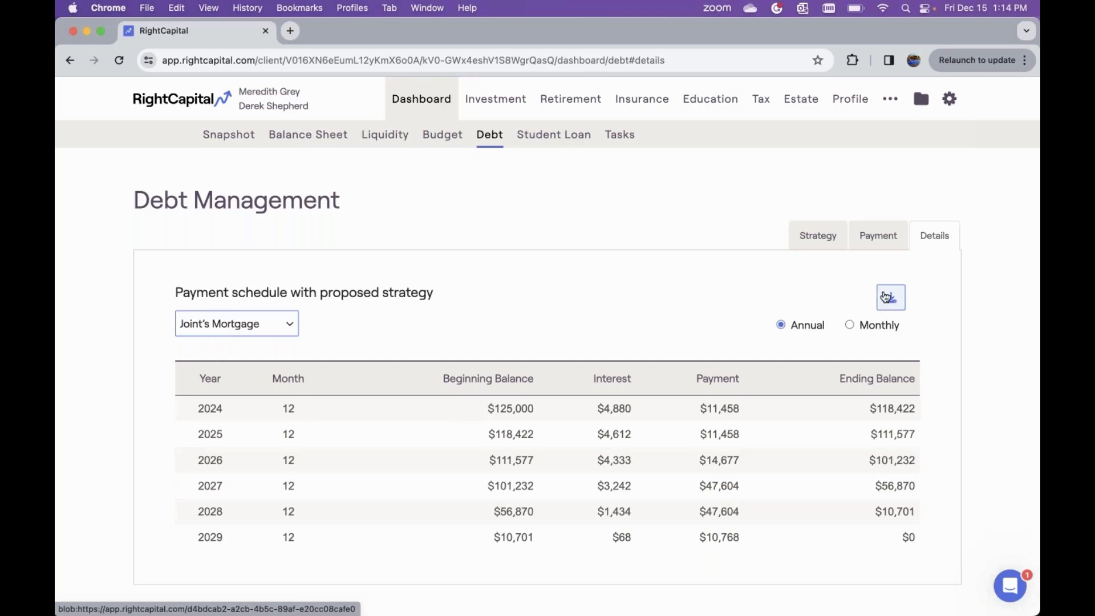
Return to the debt strategy view and examine the balance of selected debt chart and proposed payment settings
{"action": "left_click", "coordinate": [815, 237]}
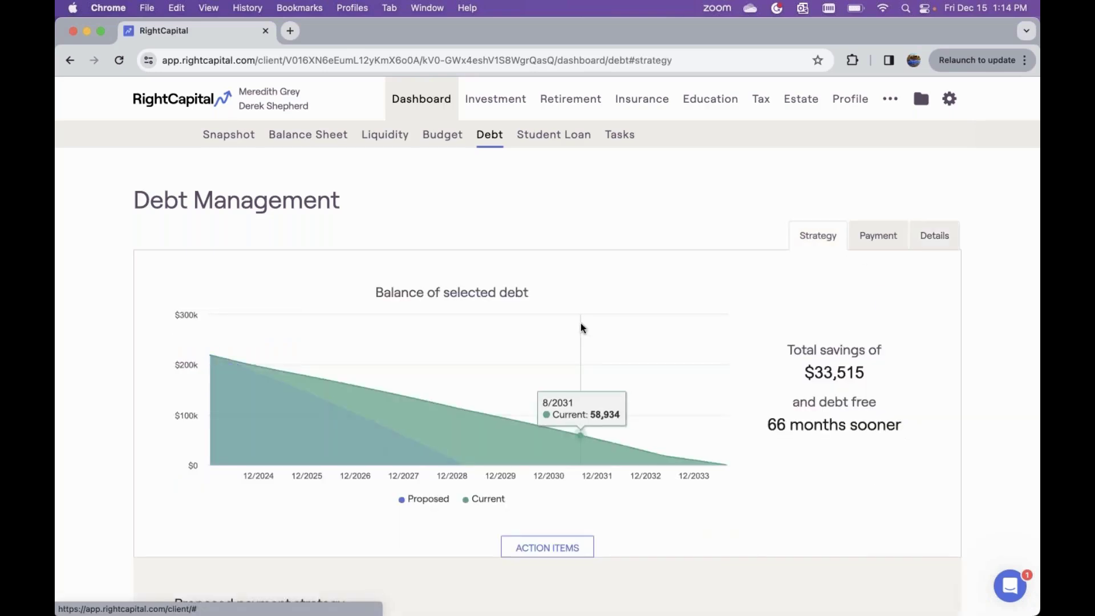
{"action": "scroll", "coordinate": [581, 327], "scroll_direction": "down", "scroll_amount": 3}
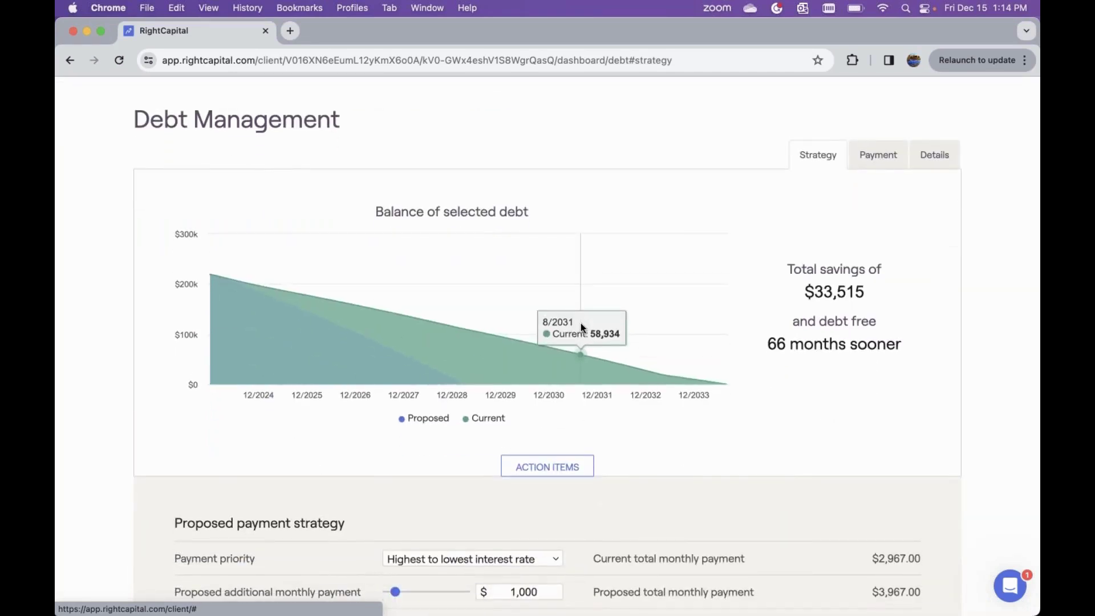
{"action": "scroll", "coordinate": [638, 267], "scroll_direction": "up", "scroll_amount": 3}
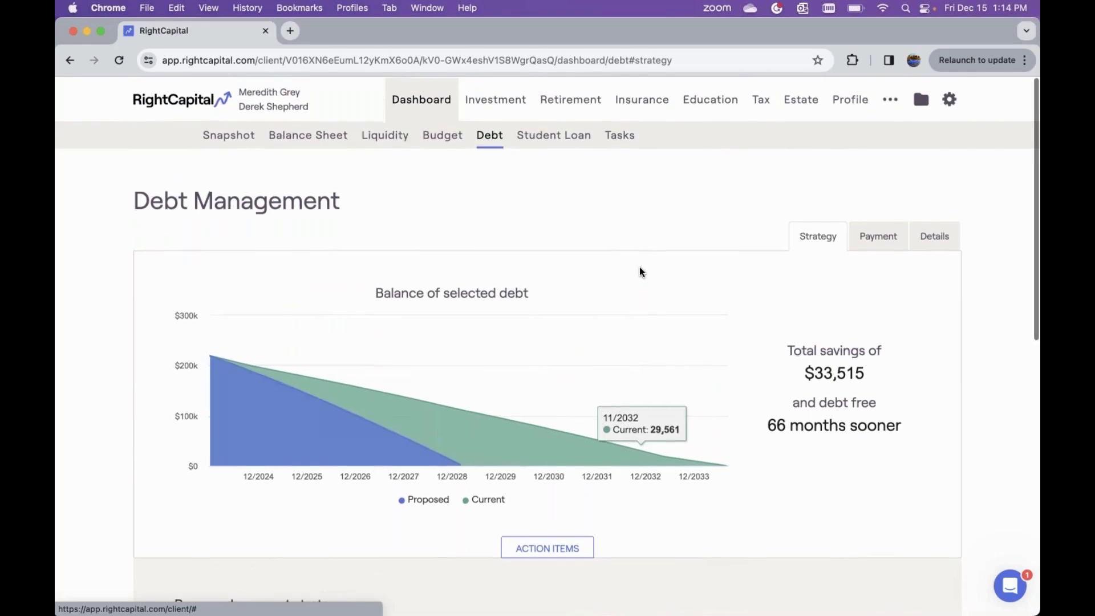
Set the proposed debt strategy to Debt proposal in the Retirement Analysis and refresh the plan
{"action": "left_click", "coordinate": [560, 98]}
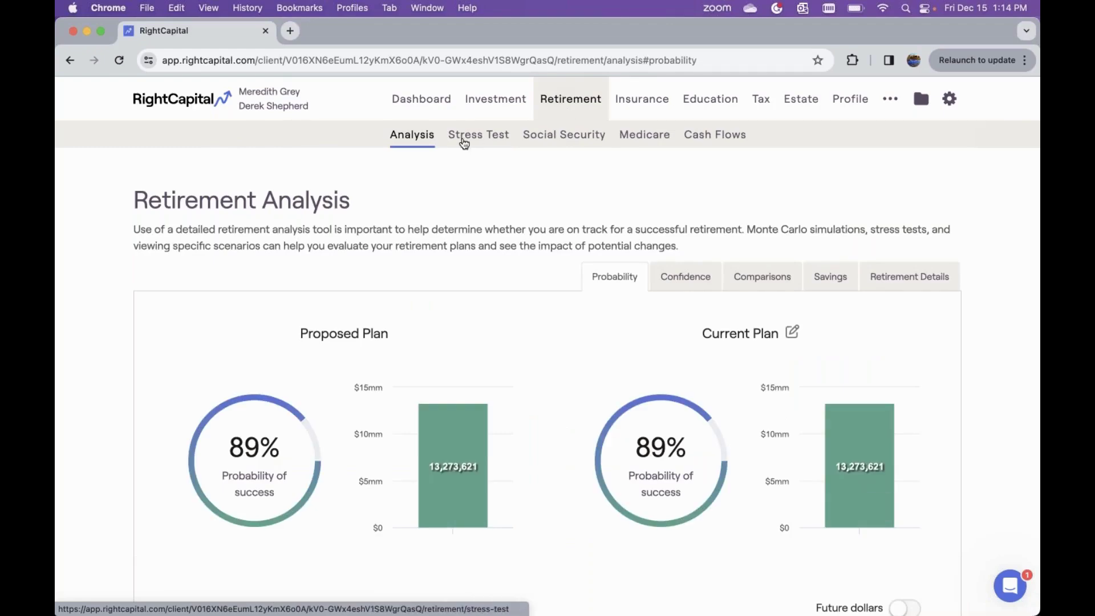
{"action": "scroll", "coordinate": [451, 298], "scroll_direction": "down", "scroll_amount": 1}
{"action": "scroll", "coordinate": [451, 302], "scroll_direction": "down", "scroll_amount": 5}
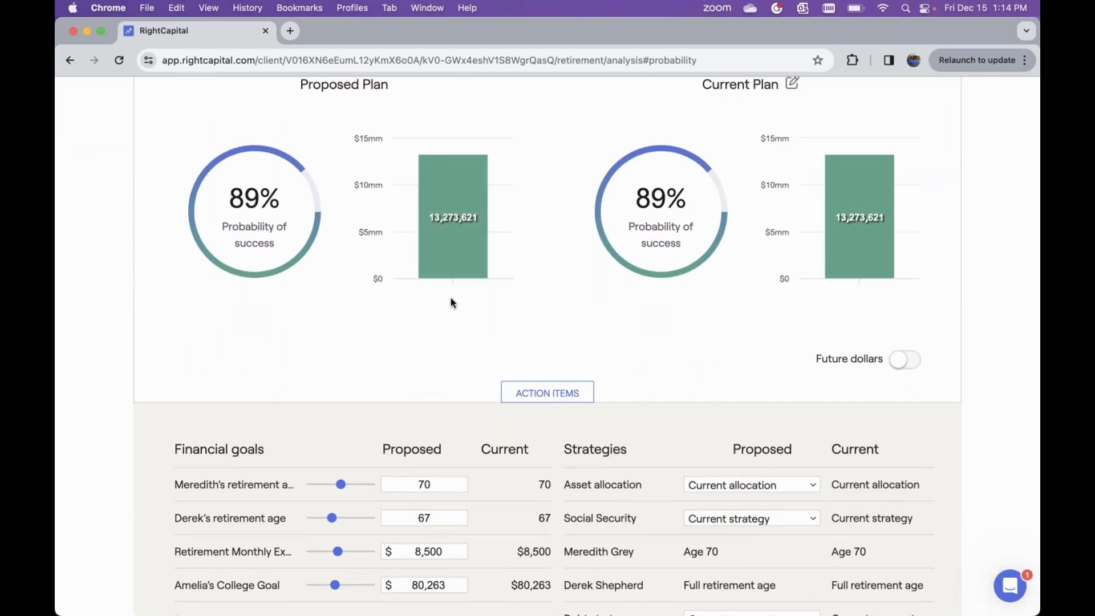
{"action": "scroll", "coordinate": [451, 302], "scroll_direction": "down", "scroll_amount": 3}
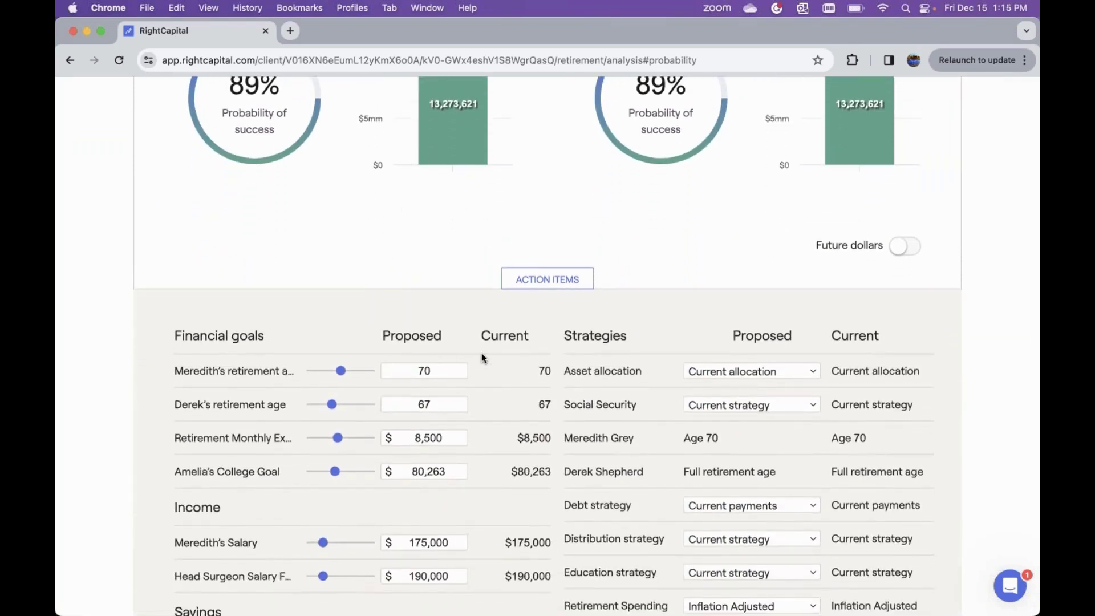
{"action": "scroll", "coordinate": [481, 354], "scroll_direction": "down", "scroll_amount": 2}
{"action": "scroll", "coordinate": [481, 357], "scroll_direction": "down", "scroll_amount": 2}
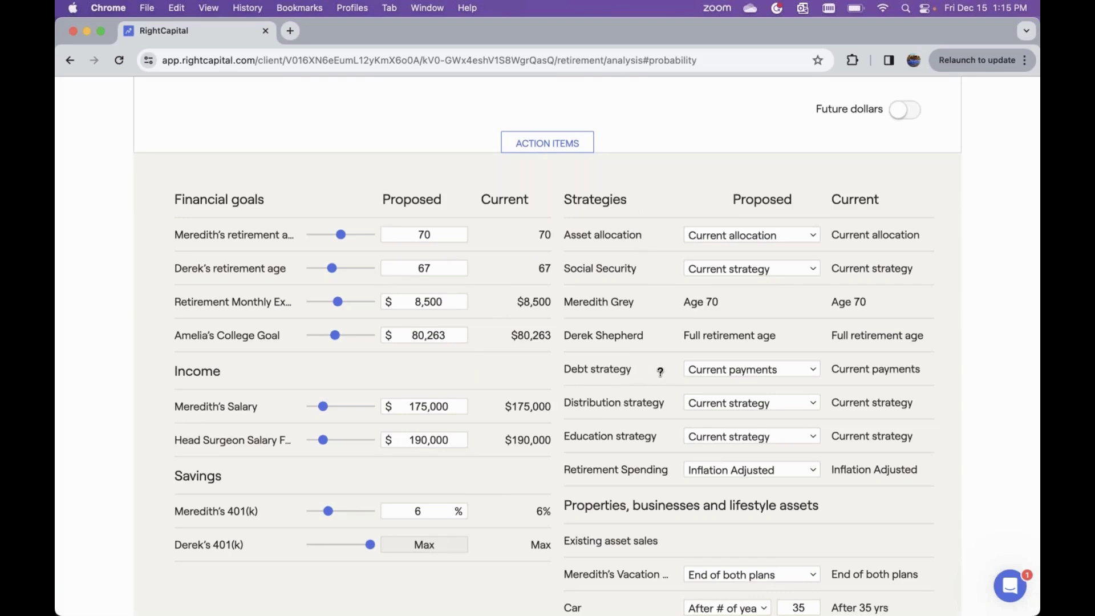
{"action": "left_click", "coordinate": [796, 368]}
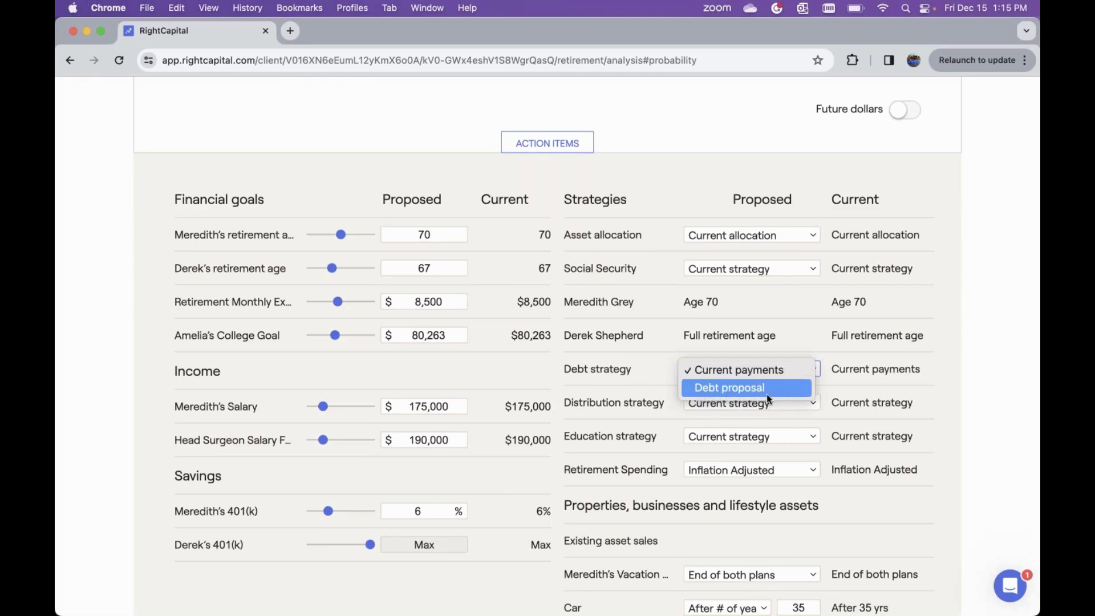
{"action": "left_click", "coordinate": [721, 394]}
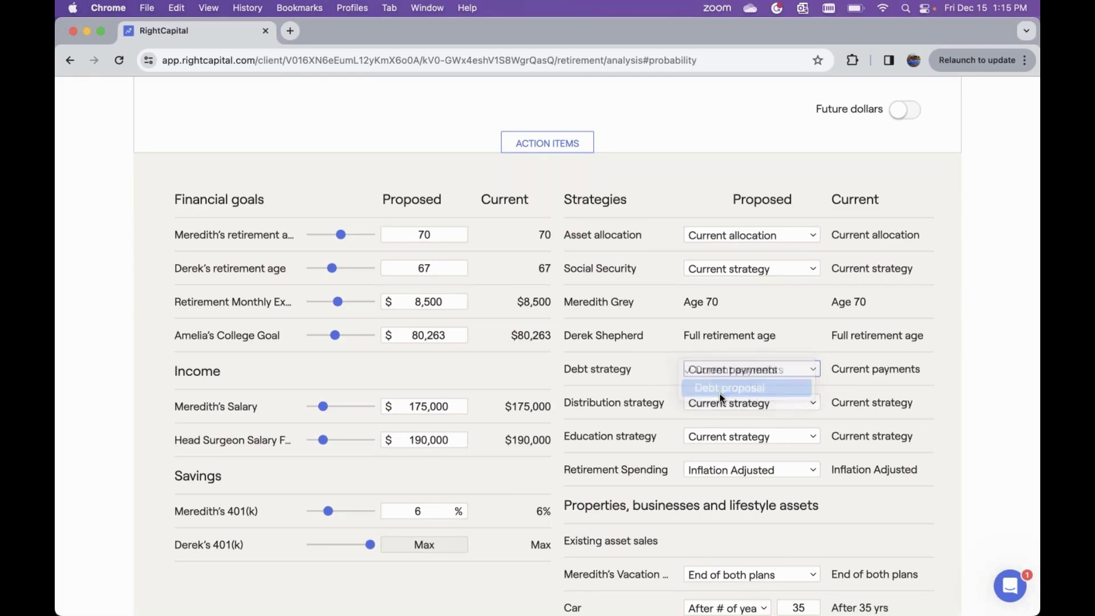
{"action": "scroll", "coordinate": [722, 398], "scroll_direction": "down", "scroll_amount": 3}
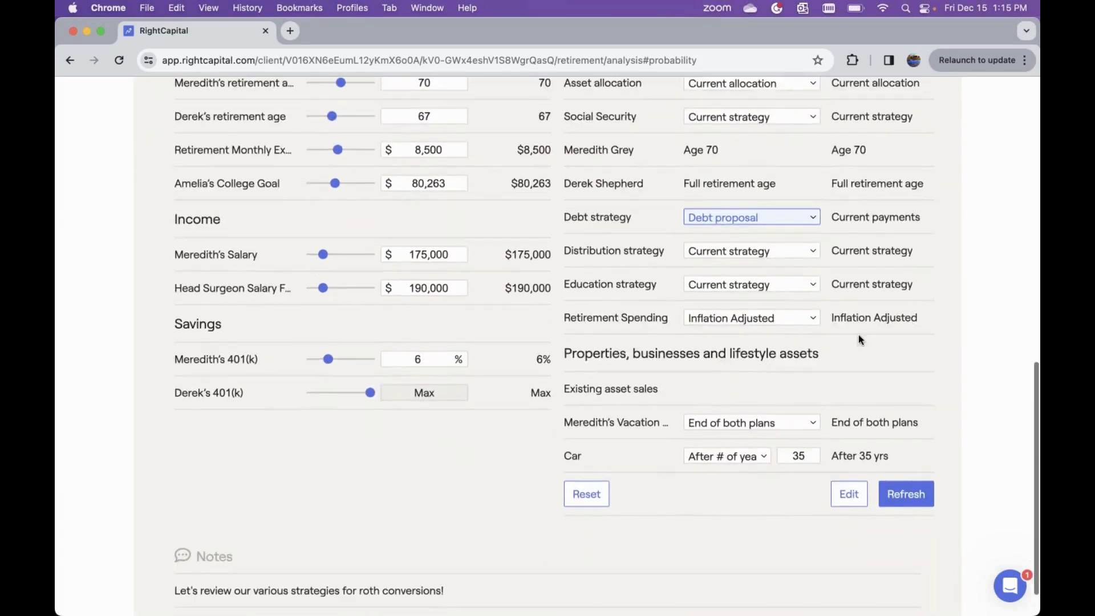
{"action": "scroll", "coordinate": [918, 482], "scroll_direction": "up", "scroll_amount": 2}
{"action": "left_click", "coordinate": [917, 552]}
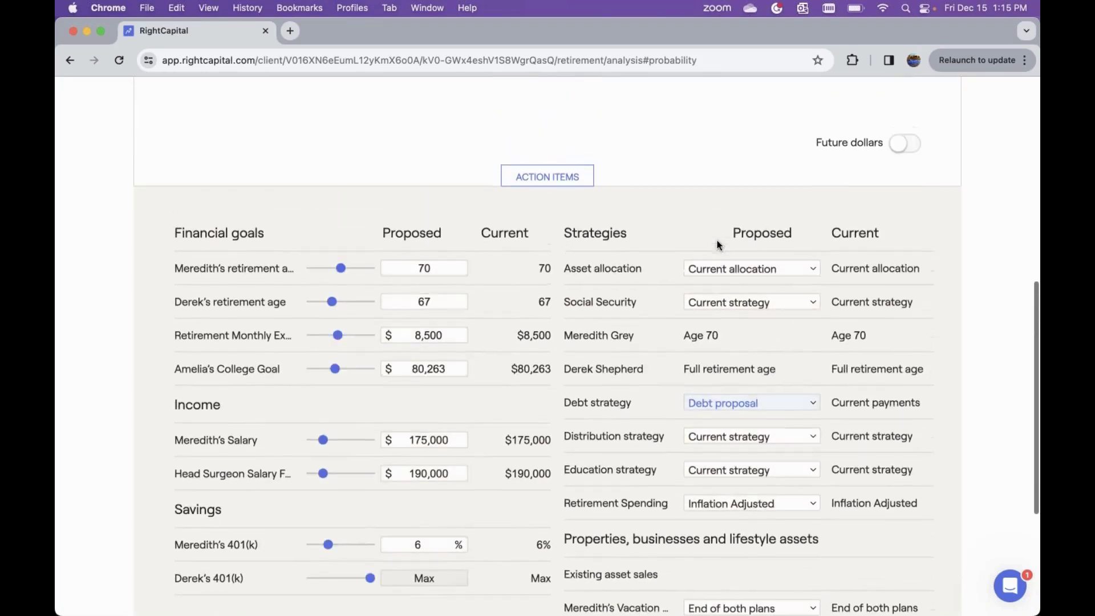
Compare the probability of success of the proposed and current plans, and review the proposed goals and strategies
{"action": "scroll", "coordinate": [717, 242], "scroll_direction": "up", "scroll_amount": 4}
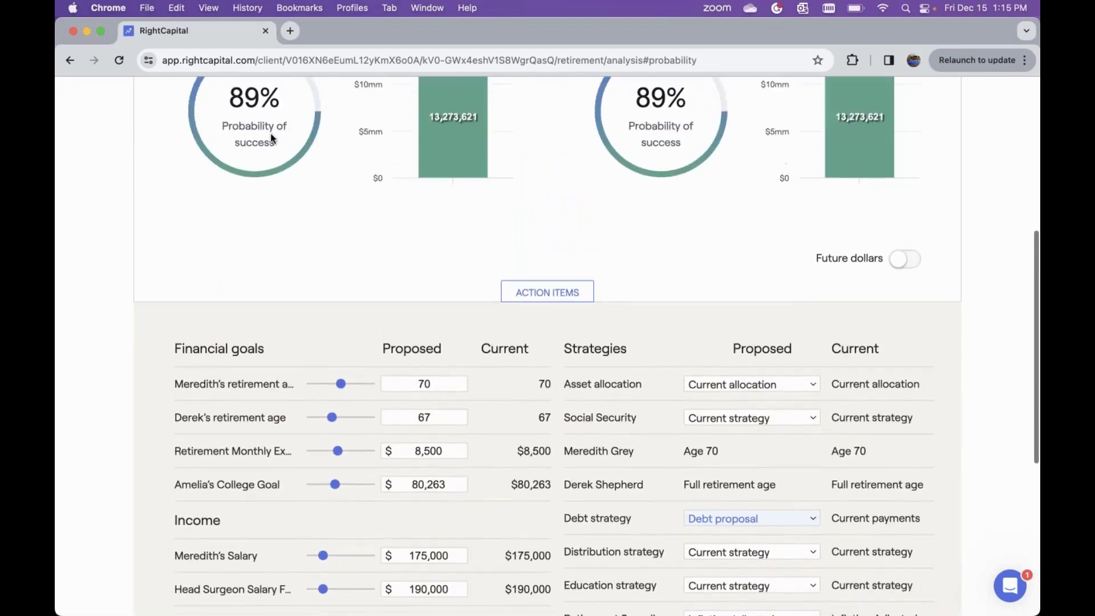
{"action": "scroll", "coordinate": [286, 267], "scroll_direction": "up", "scroll_amount": 3}
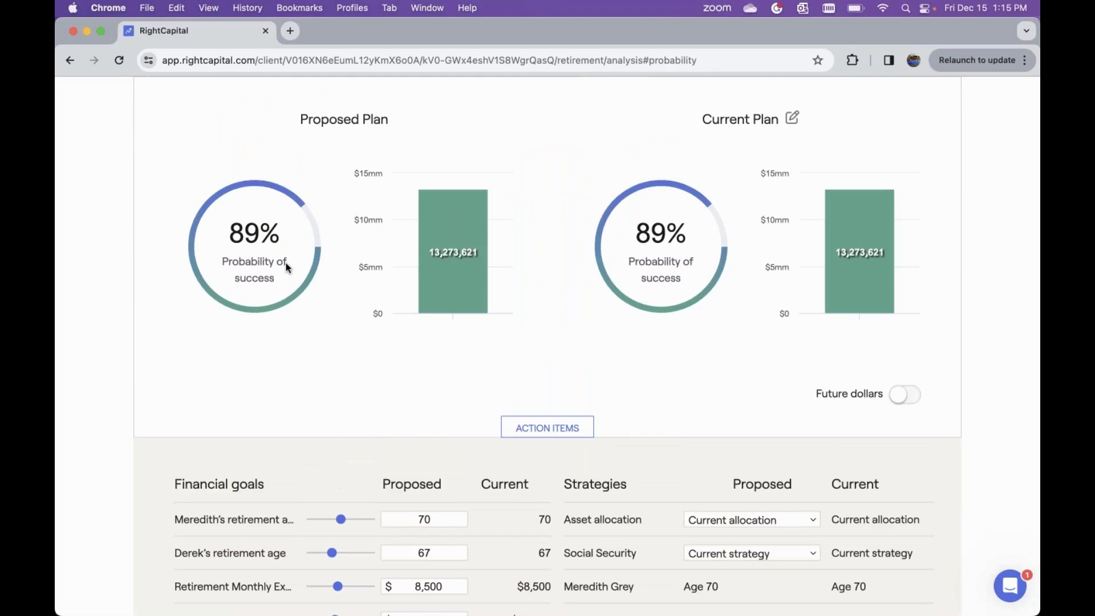
{"action": "scroll", "coordinate": [286, 266], "scroll_direction": "down", "scroll_amount": 8}
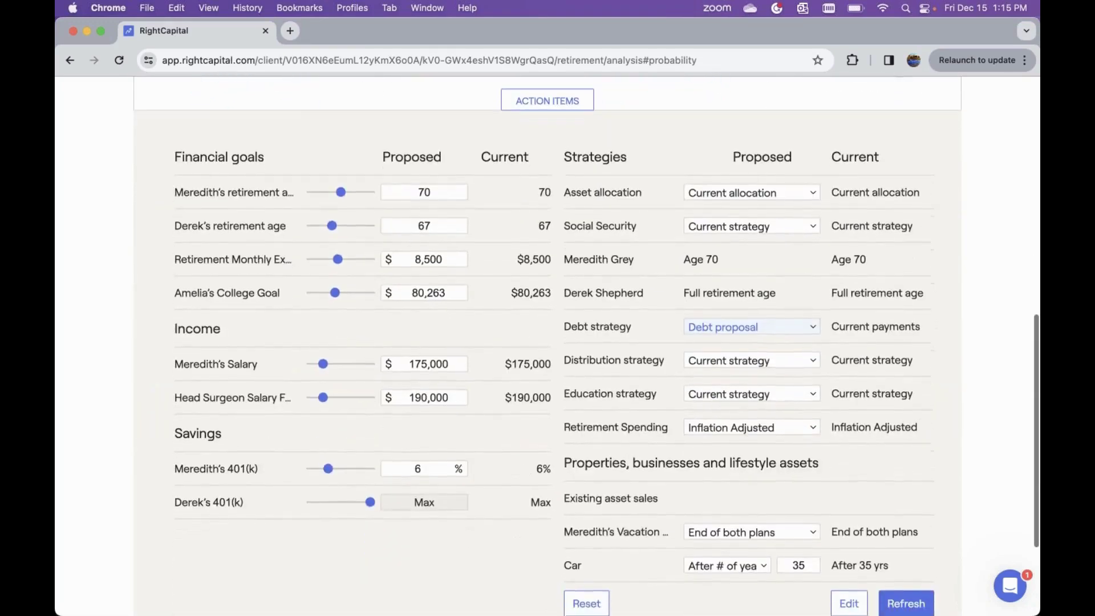
{"action": "scroll", "coordinate": [287, 266], "scroll_direction": "down", "scroll_amount": 1}
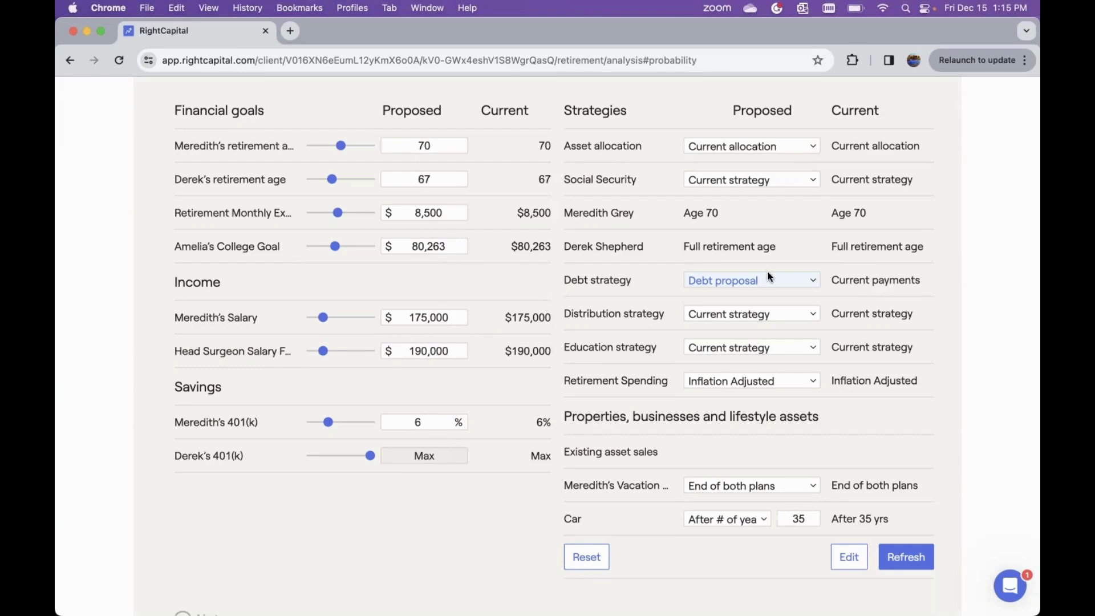
{"action": "scroll", "coordinate": [764, 280], "scroll_direction": "up", "scroll_amount": 12}
{"action": "scroll", "coordinate": [761, 283], "scroll_direction": "up", "scroll_amount": 2}
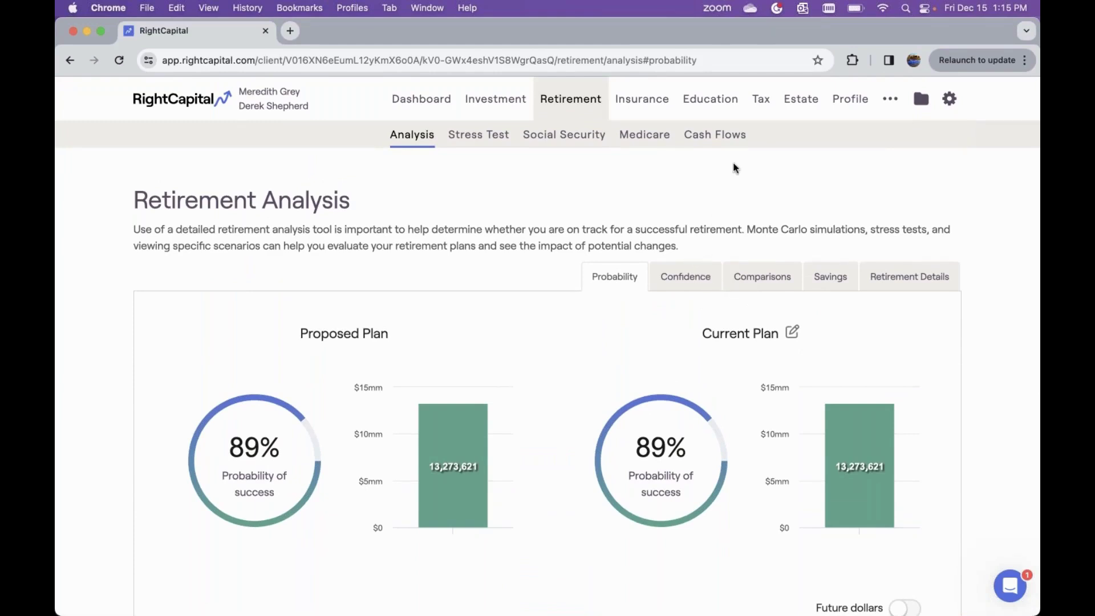
Add an Extra Debt Payment expense to the client's profile
{"action": "left_click", "coordinate": [846, 100]}
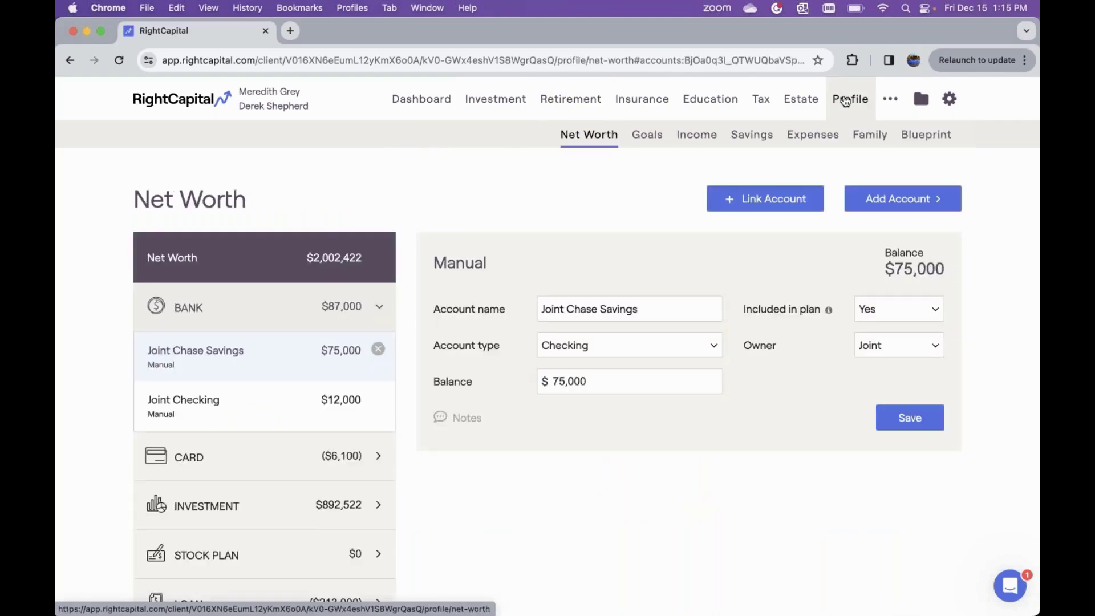
{"action": "left_click", "coordinate": [816, 140]}
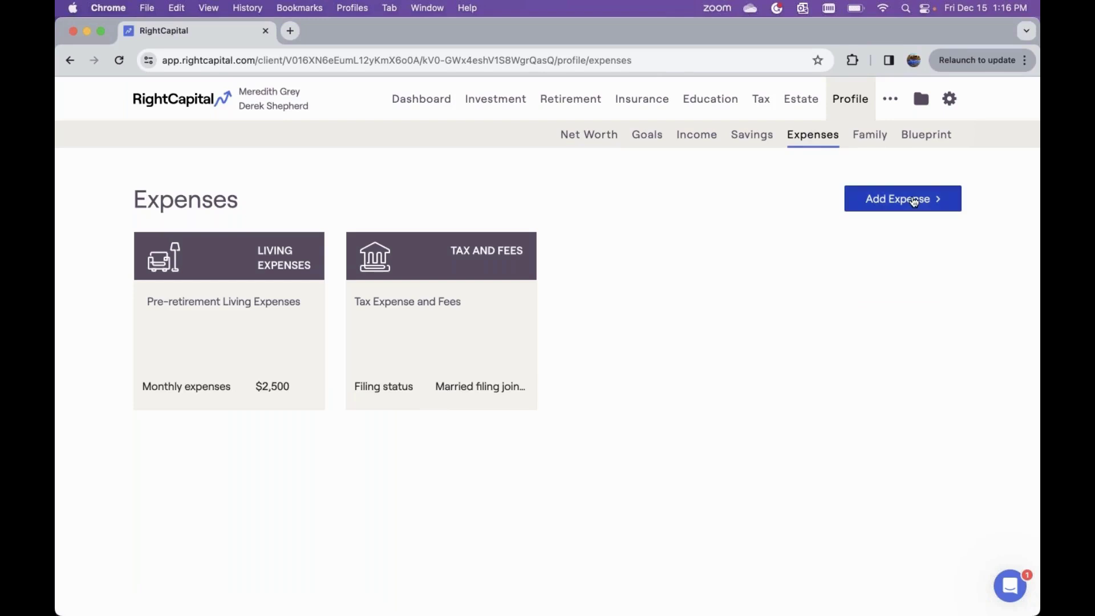
{"action": "left_click", "coordinate": [917, 199]}
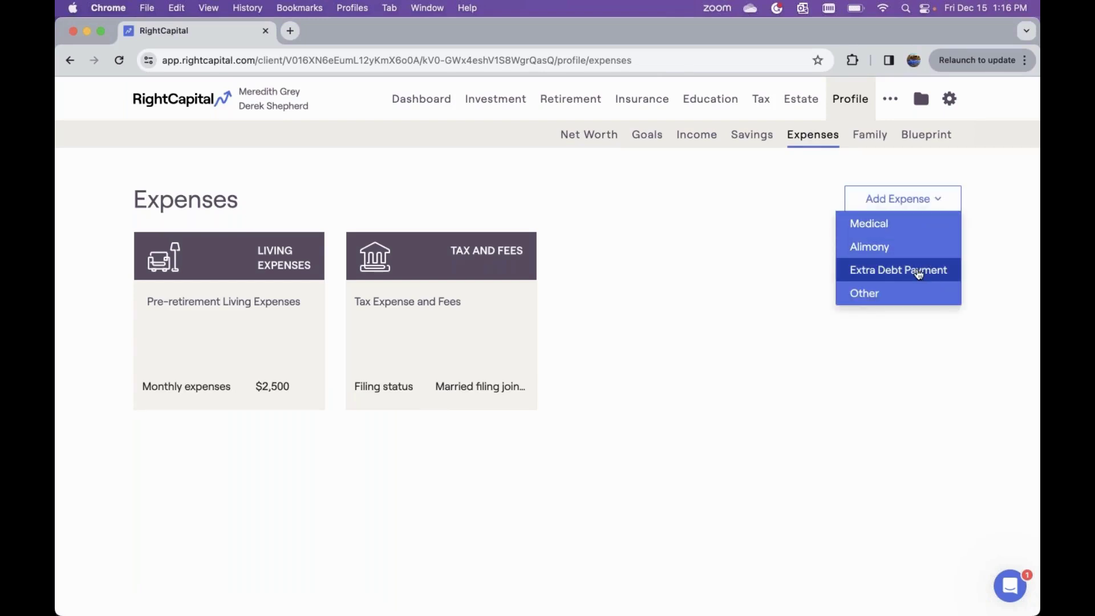
{"action": "left_click", "coordinate": [919, 271]}
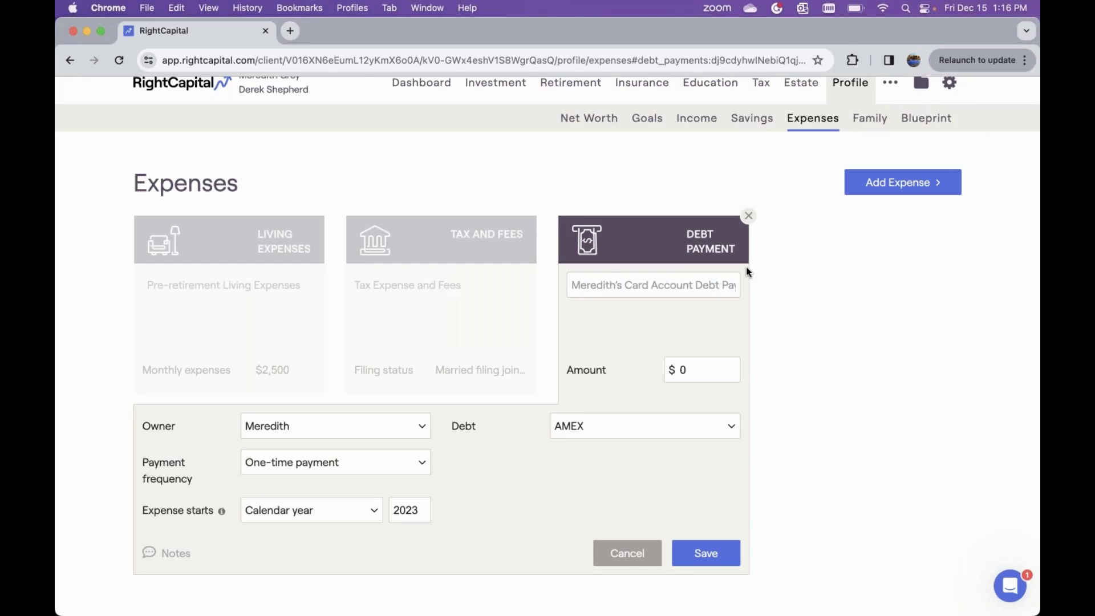
Name the debt payment "Lump Sum Payment Towards Mortgage"
{"action": "left_click", "coordinate": [674, 286]}
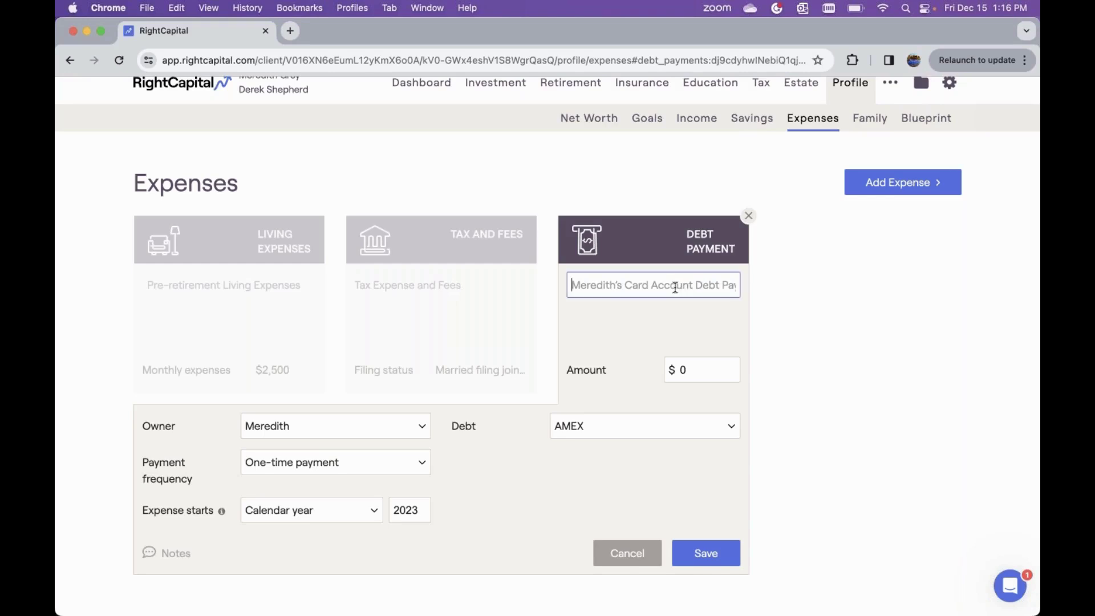
{"action": "type", "text": "L"}
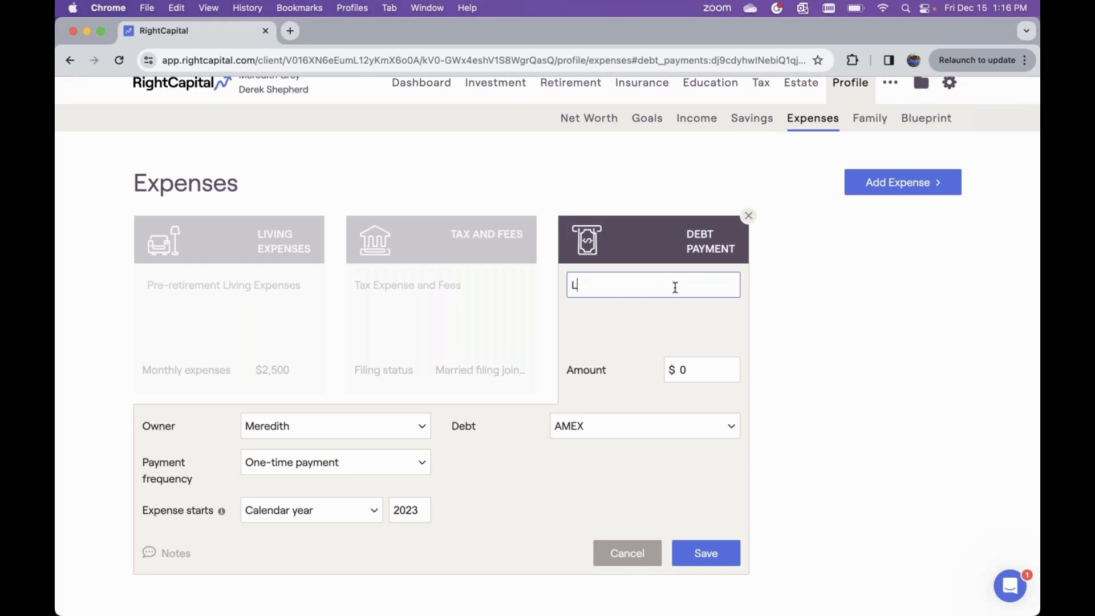
{"action": "type", "text": "ump Sum Payment "}
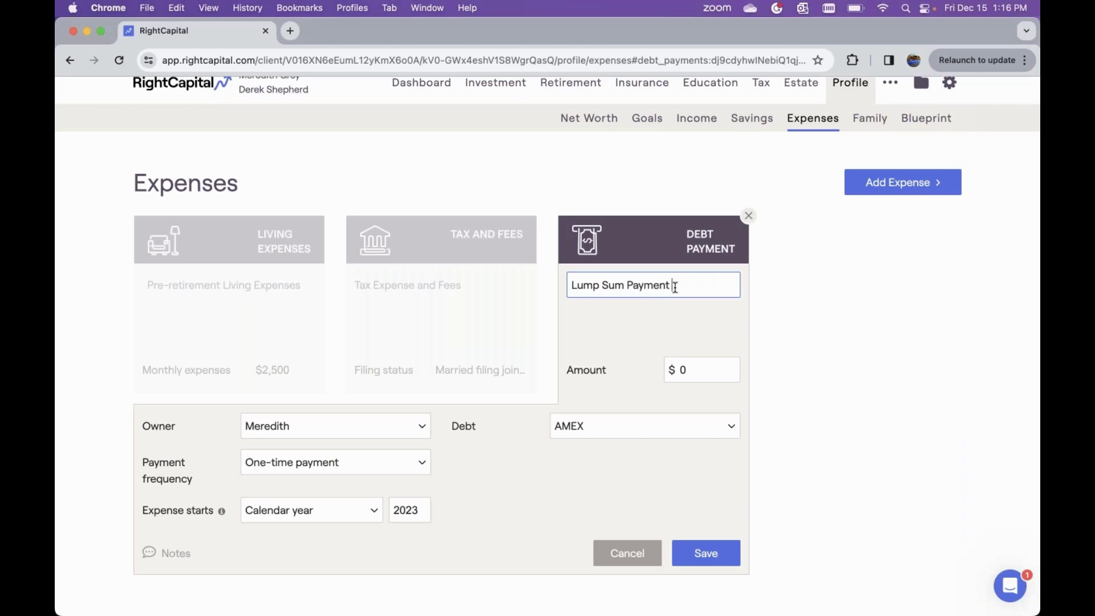
{"action": "type", "text": "Towards Mortgage"}
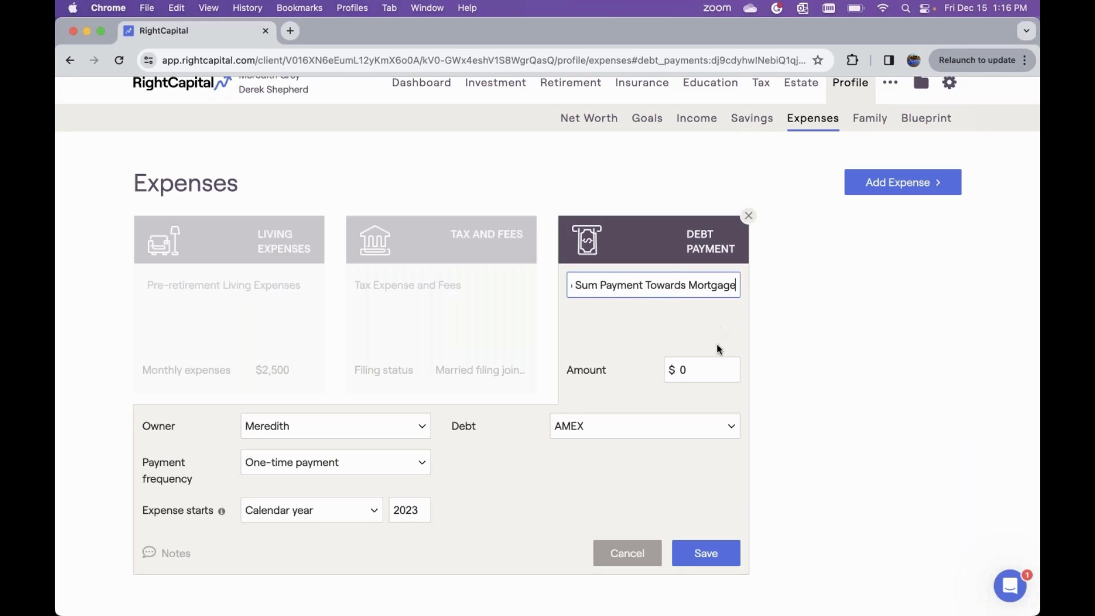
Set the lump sum debt payment's amount to $12,000
{"action": "left_click", "coordinate": [716, 373]}
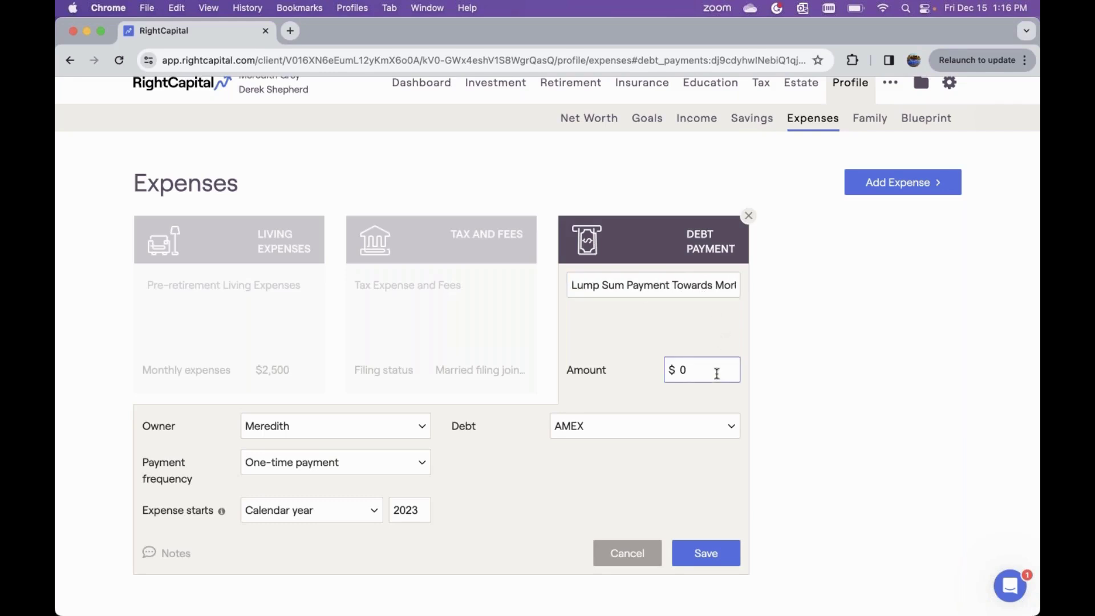
{"action": "key", "text": "BackSpace"}
{"action": "type", "text": "12,000"}
{"action": "left_click_drag", "start_coordinate": [717, 372], "coordinate": [681, 371]}
Apply the debt payment to the Joint Mortgage and set its owner to Joint
{"action": "left_click", "coordinate": [580, 432]}
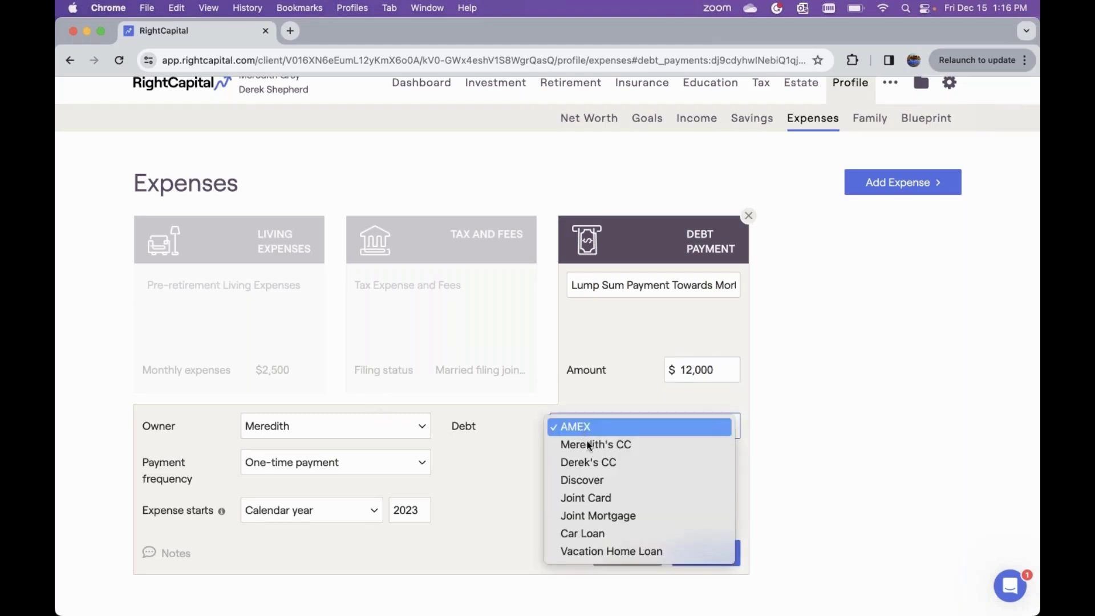
{"action": "left_click", "coordinate": [620, 516]}
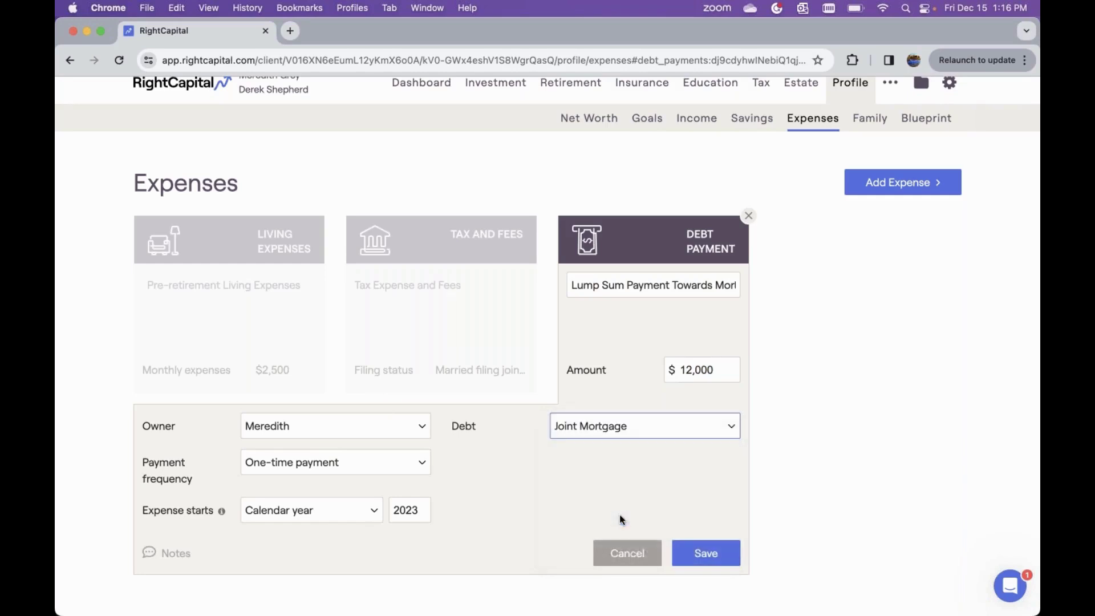
{"action": "left_click", "coordinate": [372, 426]}
{"action": "left_click", "coordinate": [366, 456]}
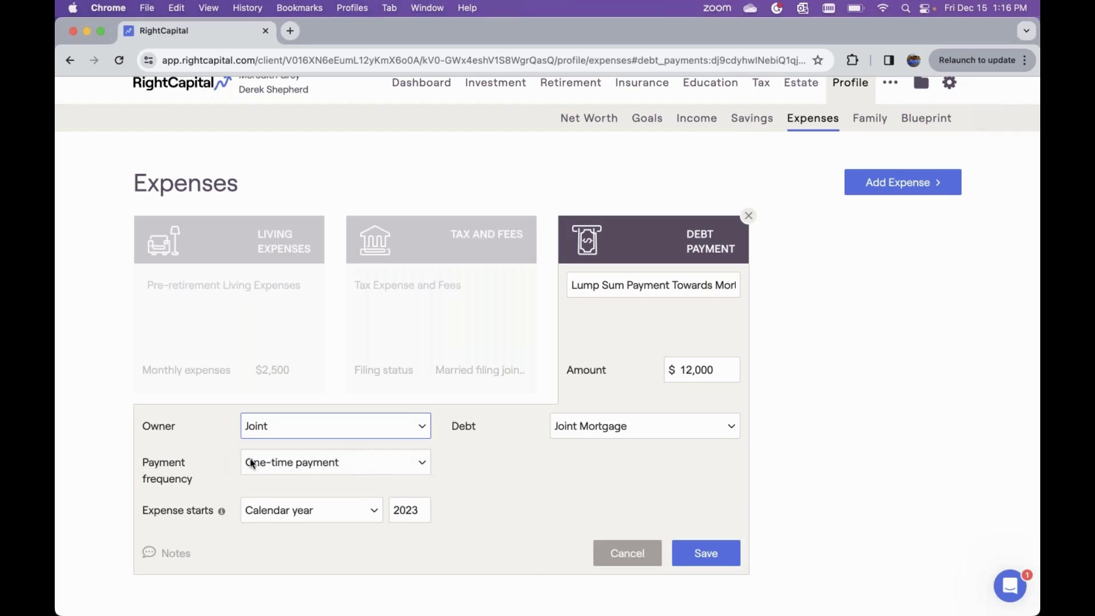
Try Recurring payments as the debt payment's frequency and set it back to One-time payment
{"action": "left_click", "coordinate": [375, 466]}
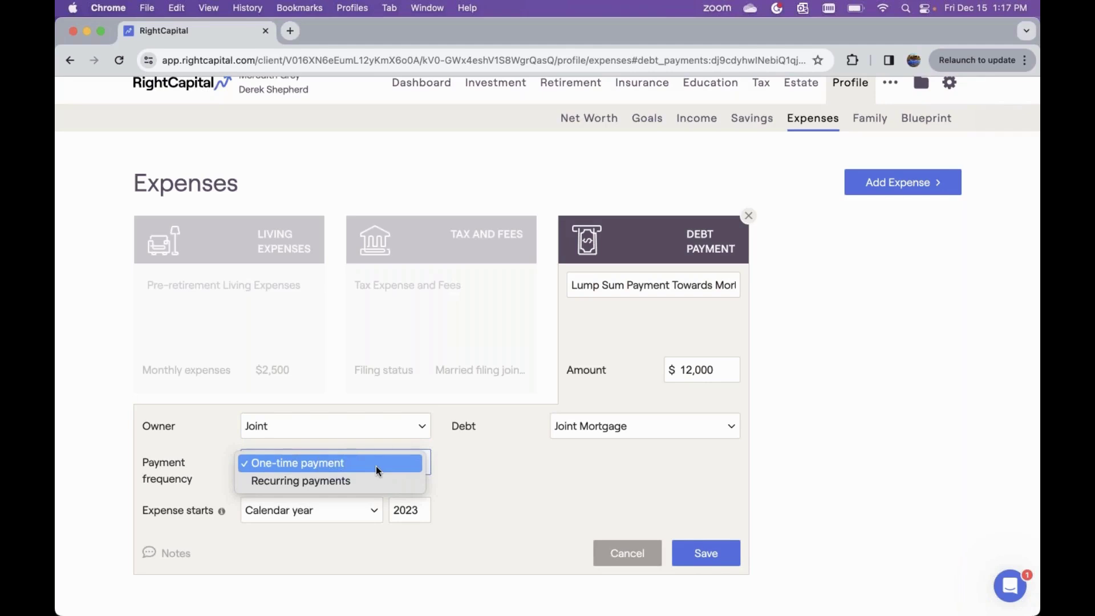
{"action": "left_click", "coordinate": [366, 480]}
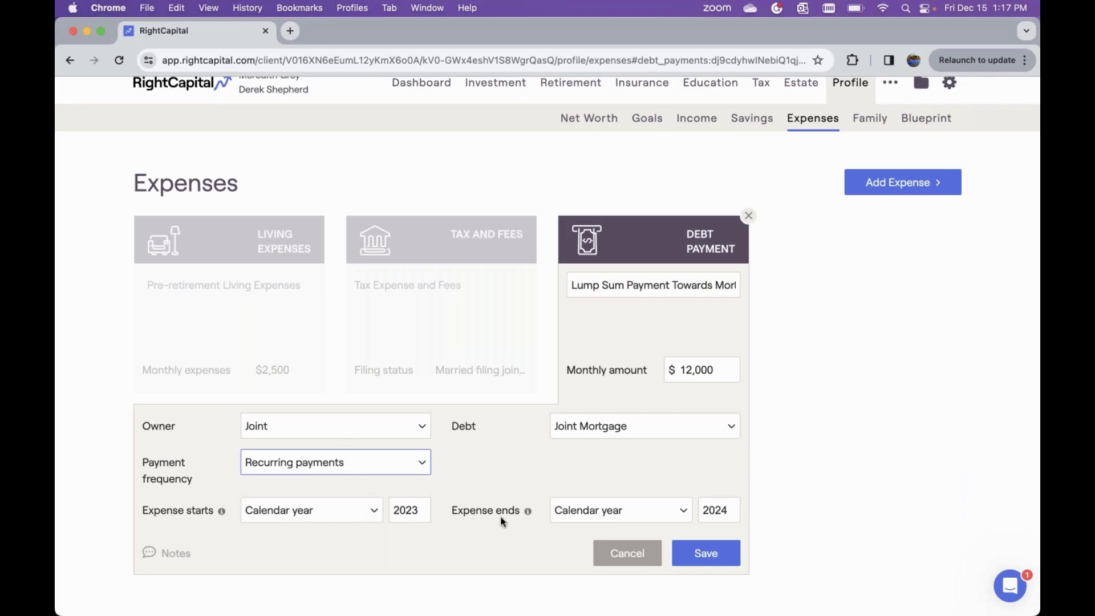
{"action": "left_click", "coordinate": [336, 459]}
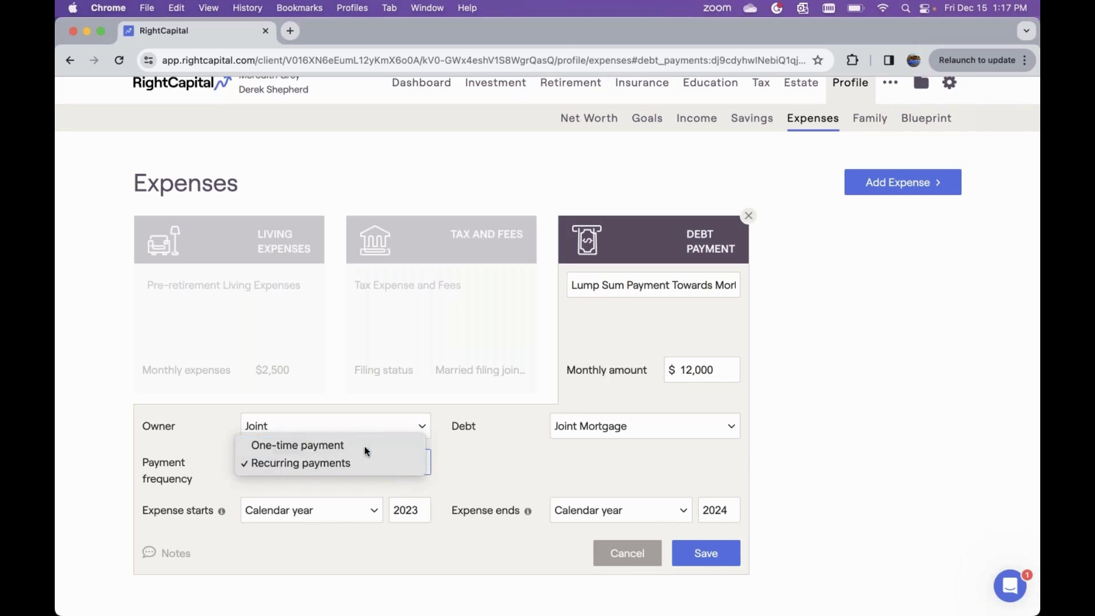
{"action": "left_click", "coordinate": [365, 445]}
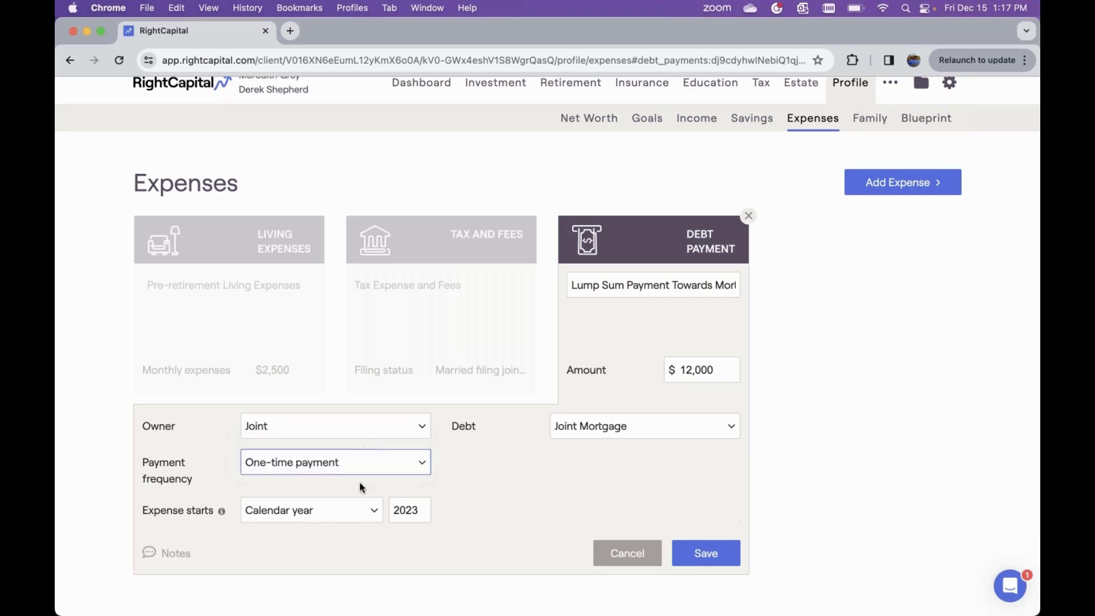
Set the debt payment's start to calendar year 2024 and save the expense
{"action": "left_click", "coordinate": [419, 507]}
{"action": "key", "text": "BackSpace"}
{"action": "type", "text": "4"}
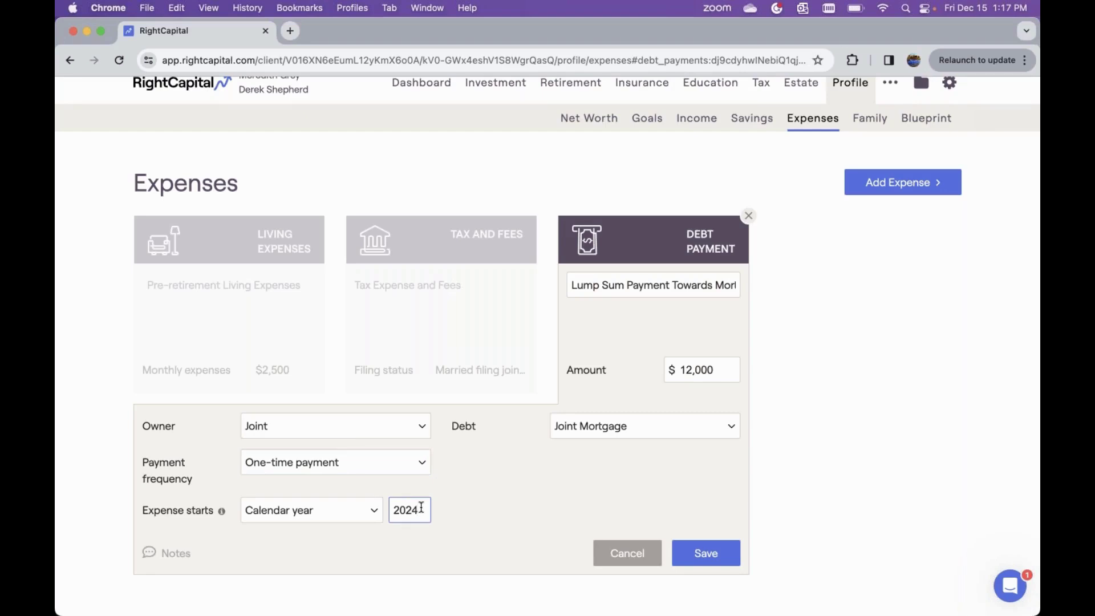
{"action": "left_click", "coordinate": [707, 560]}
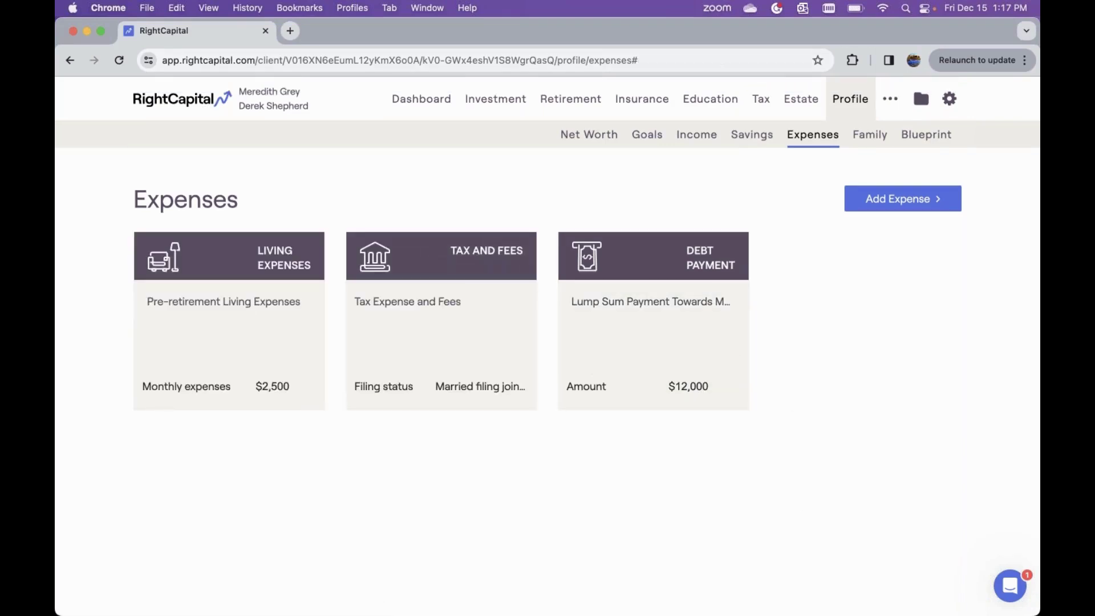
Set the Joint Mortgage's individual loan strategy in Debt Management to Keep current payment and refresh the debt strategy
{"action": "left_click", "coordinate": [421, 98]}
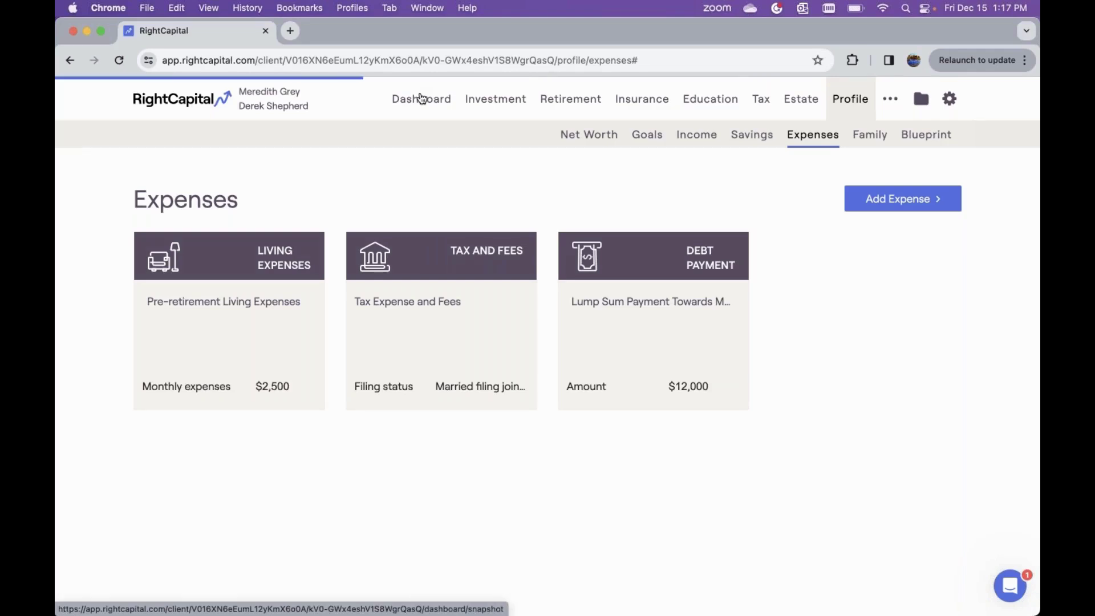
{"action": "left_click", "coordinate": [488, 134]}
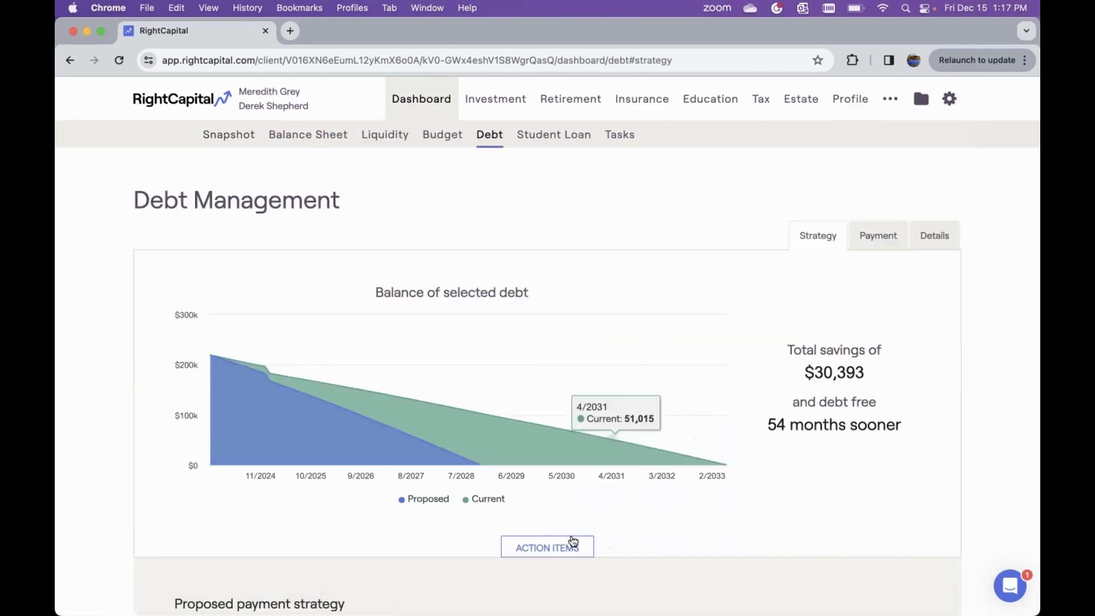
{"action": "scroll", "coordinate": [614, 434], "scroll_direction": "down", "scroll_amount": 5}
{"action": "scroll", "coordinate": [599, 396], "scroll_direction": "down", "scroll_amount": 2}
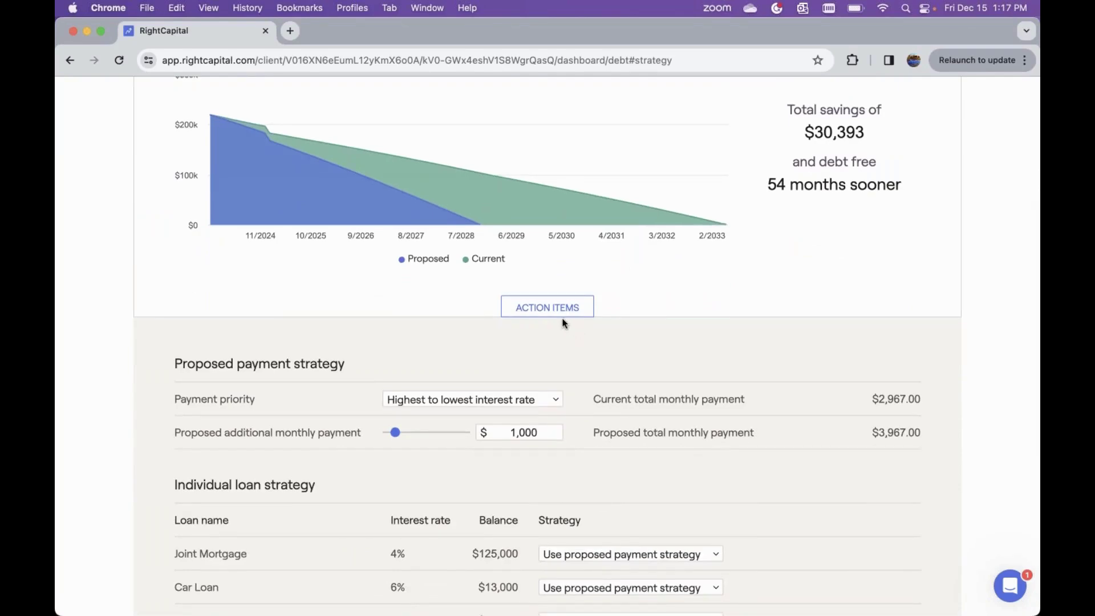
{"action": "scroll", "coordinate": [562, 322], "scroll_direction": "down", "scroll_amount": 8}
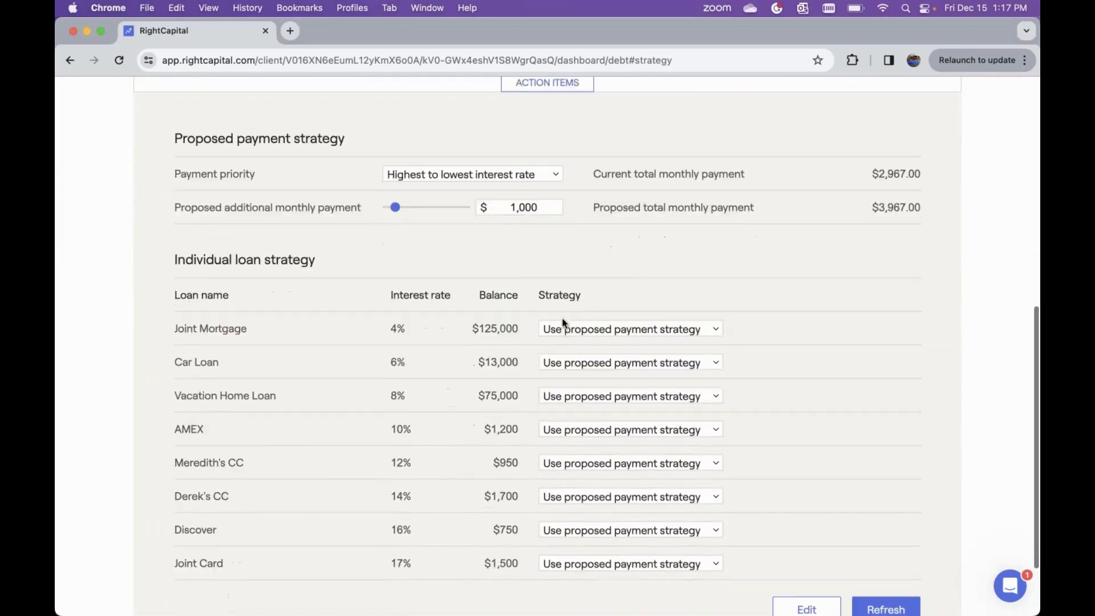
{"action": "left_click", "coordinate": [592, 297]}
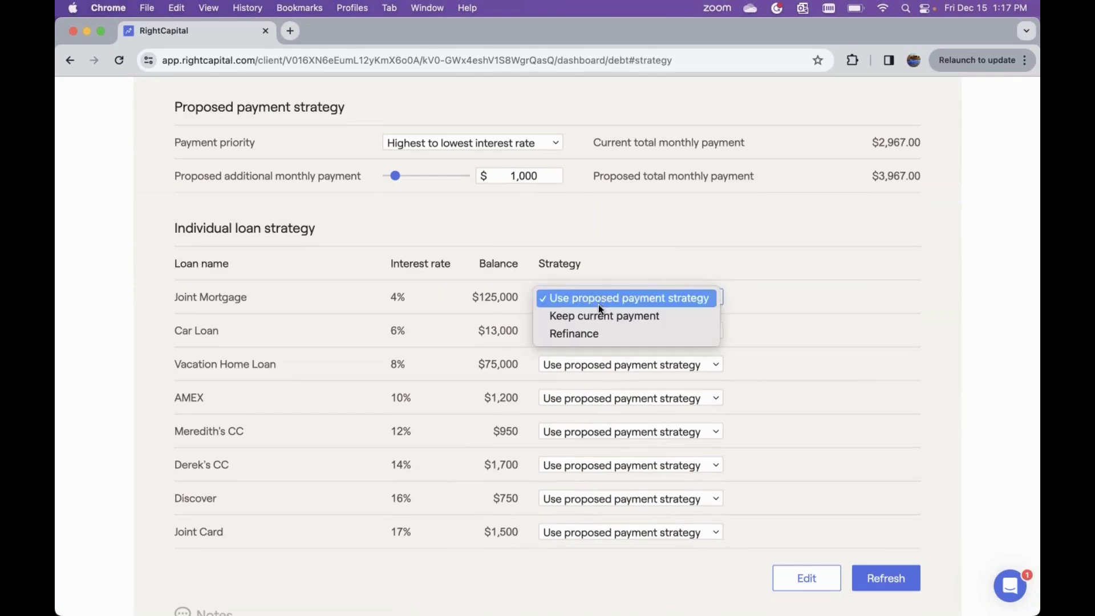
{"action": "left_click", "coordinate": [599, 314]}
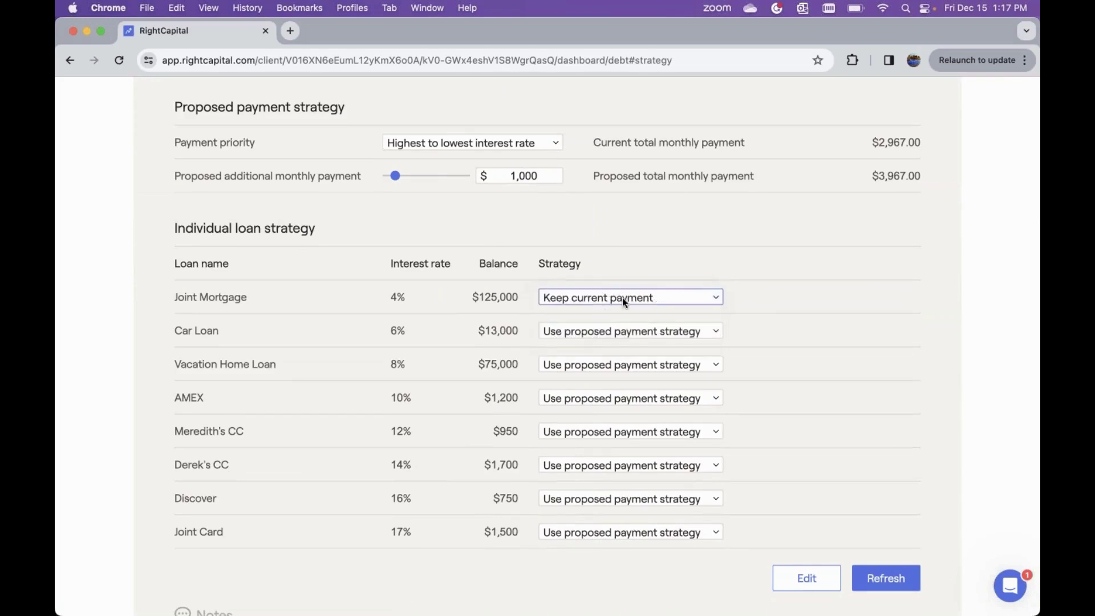
{"action": "left_click", "coordinate": [887, 578]}
{"action": "scroll", "coordinate": [623, 313], "scroll_direction": "up", "scroll_amount": 4}
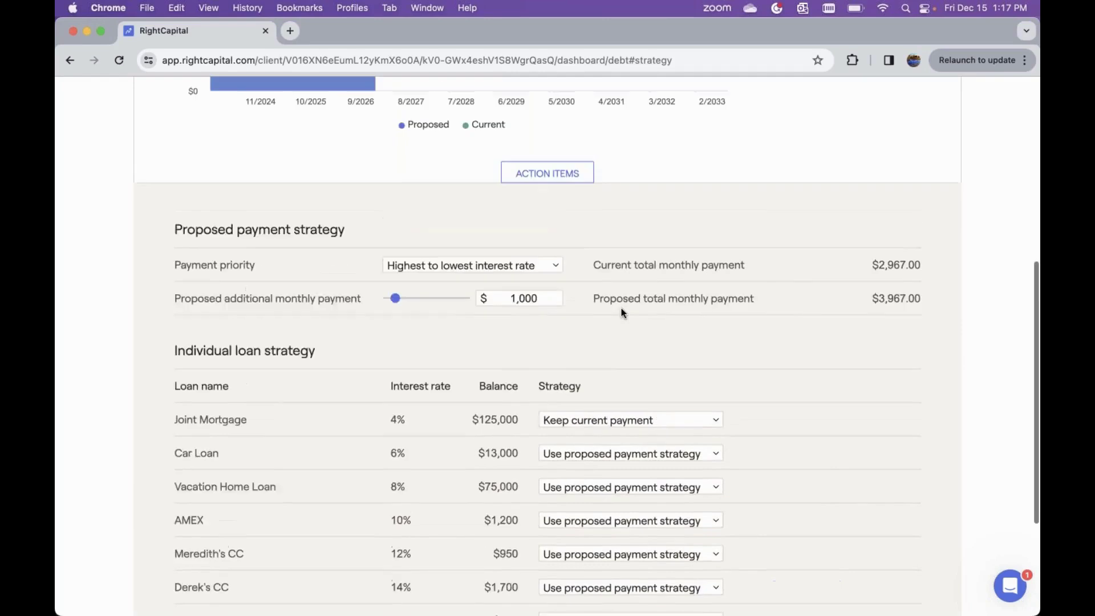
Save a debt strategy note, not shared with the client: "We are excluding Joint Mortgage since we have an active debt paydown strategy"
{"action": "scroll", "coordinate": [621, 310], "scroll_direction": "down", "scroll_amount": 6}
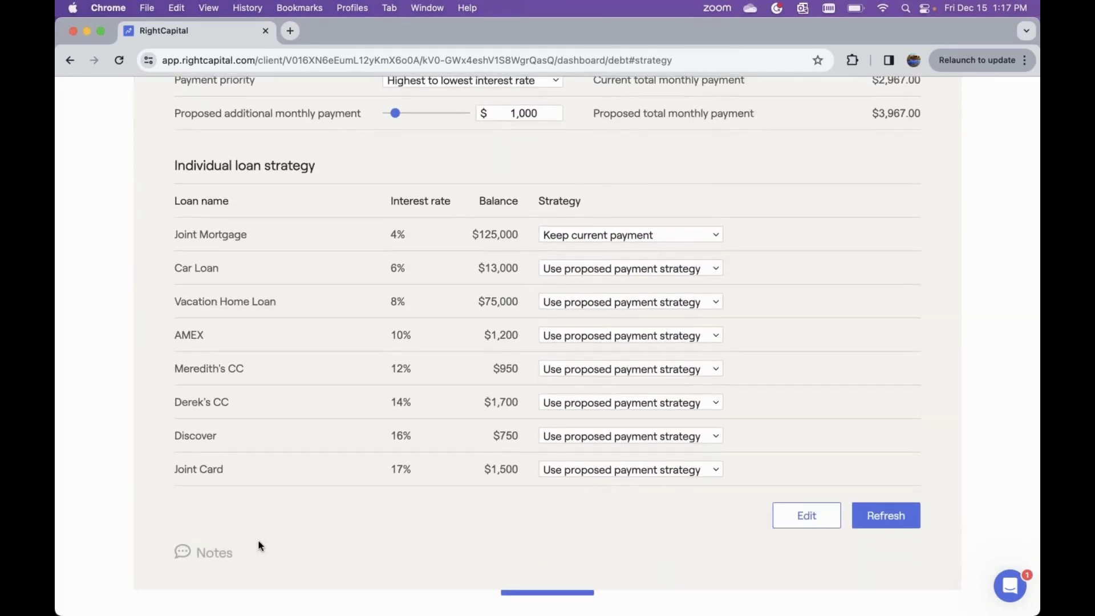
{"action": "left_click", "coordinate": [184, 553]}
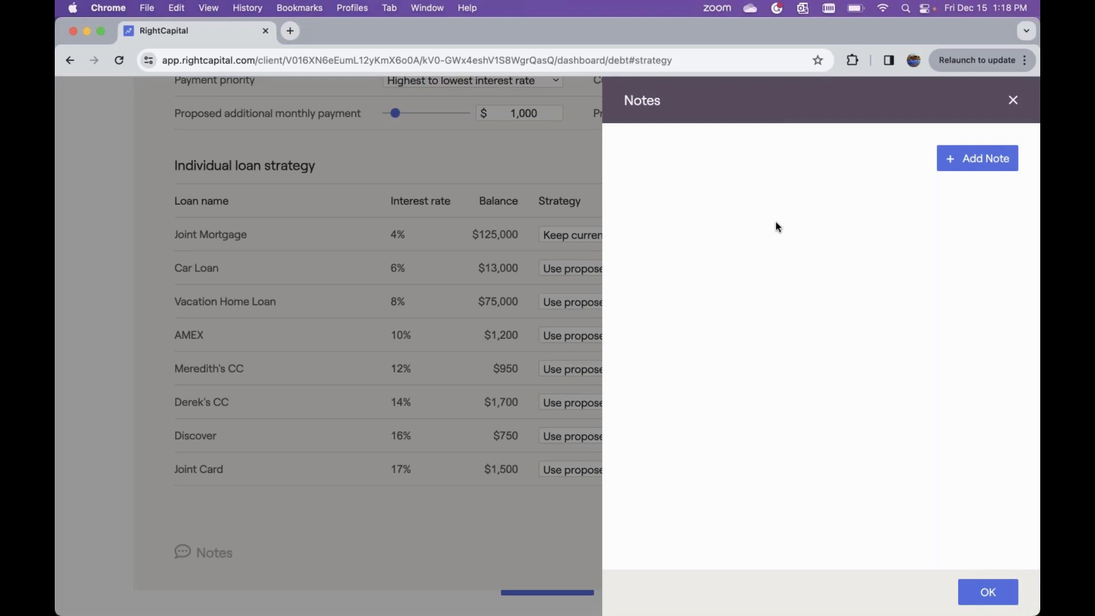
{"action": "left_click", "coordinate": [978, 160]}
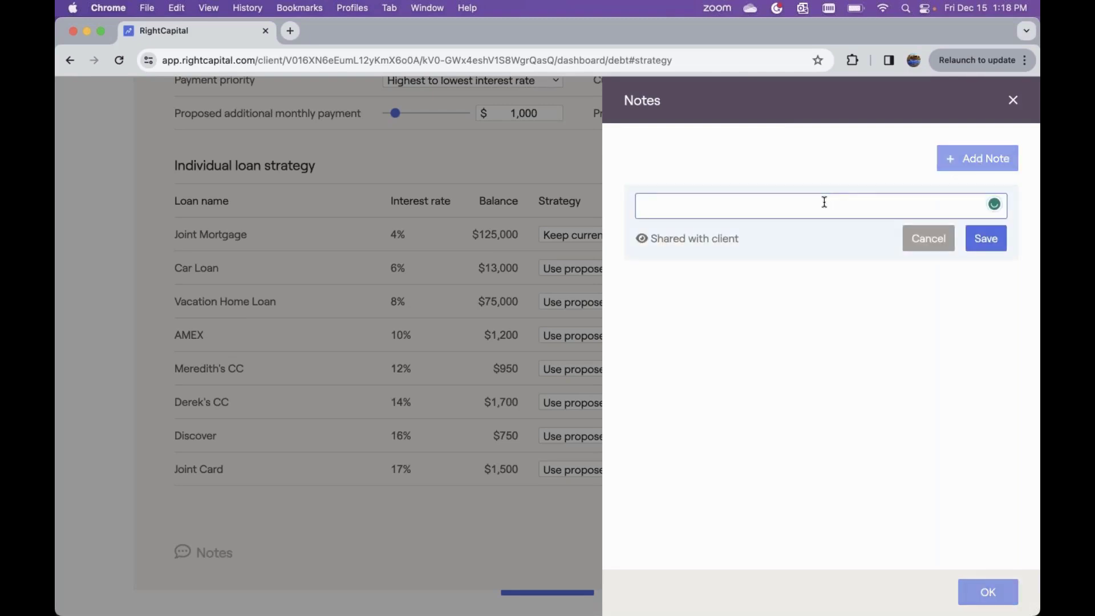
{"action": "type", "text": "We are excluding Joint Mortgage since we have an active debt paydown "}
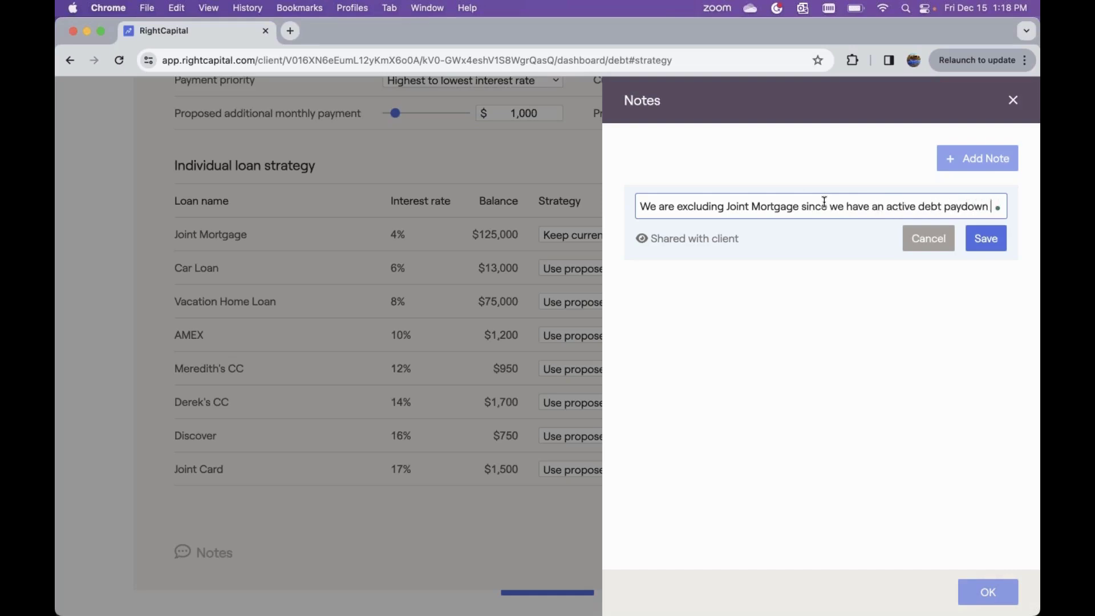
{"action": "type", "text": "strategy"}
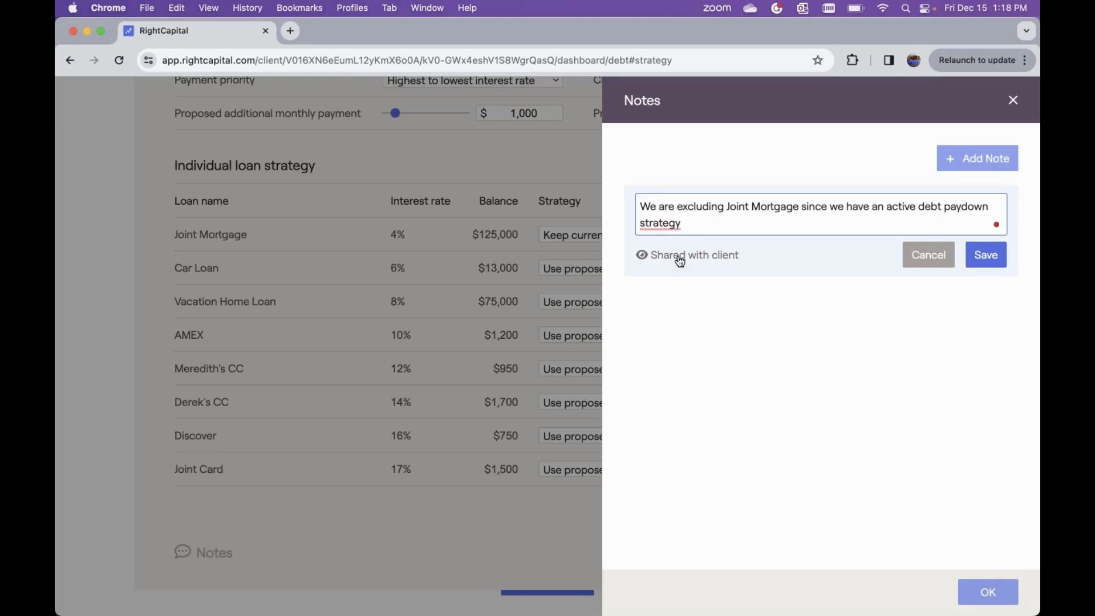
{"action": "left_click", "coordinate": [654, 260]}
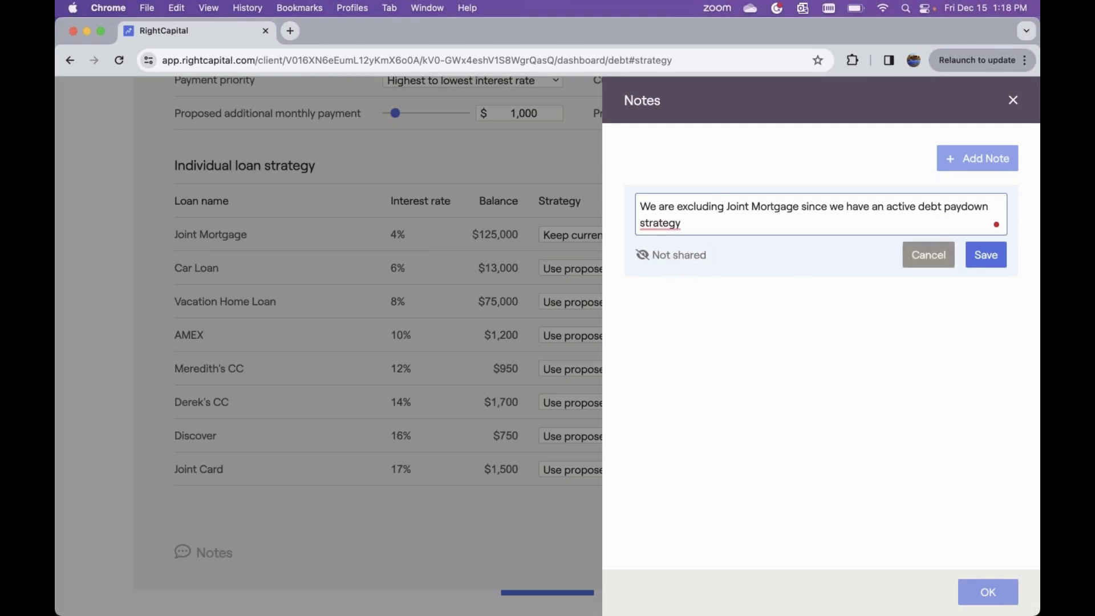
{"action": "left_click", "coordinate": [990, 256]}
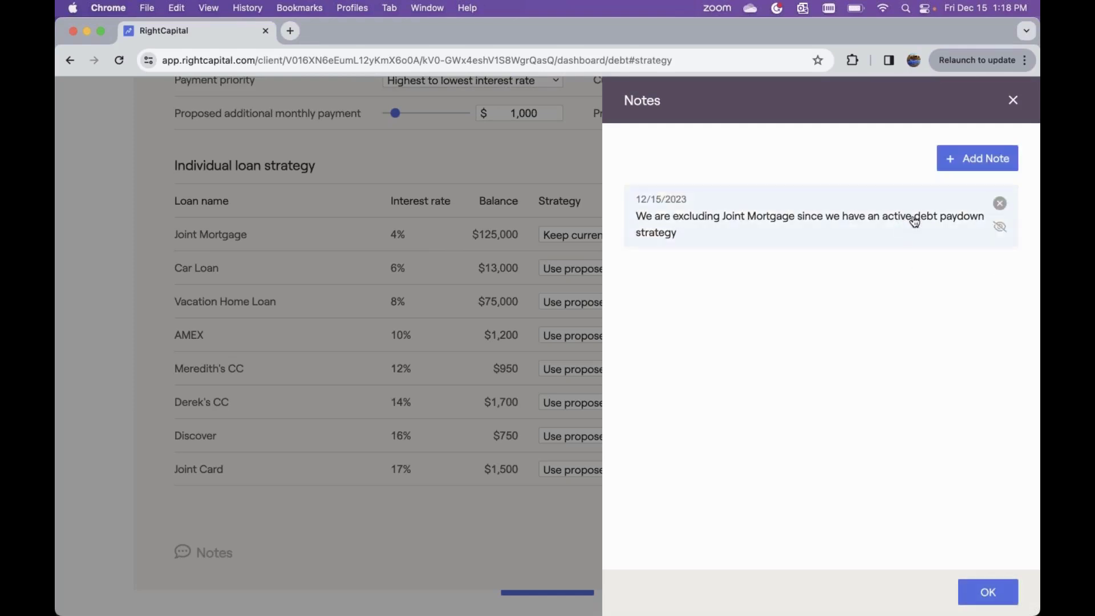
Change the saved note's visibility to shared with the client and close the notes
{"action": "left_click", "coordinate": [845, 226]}
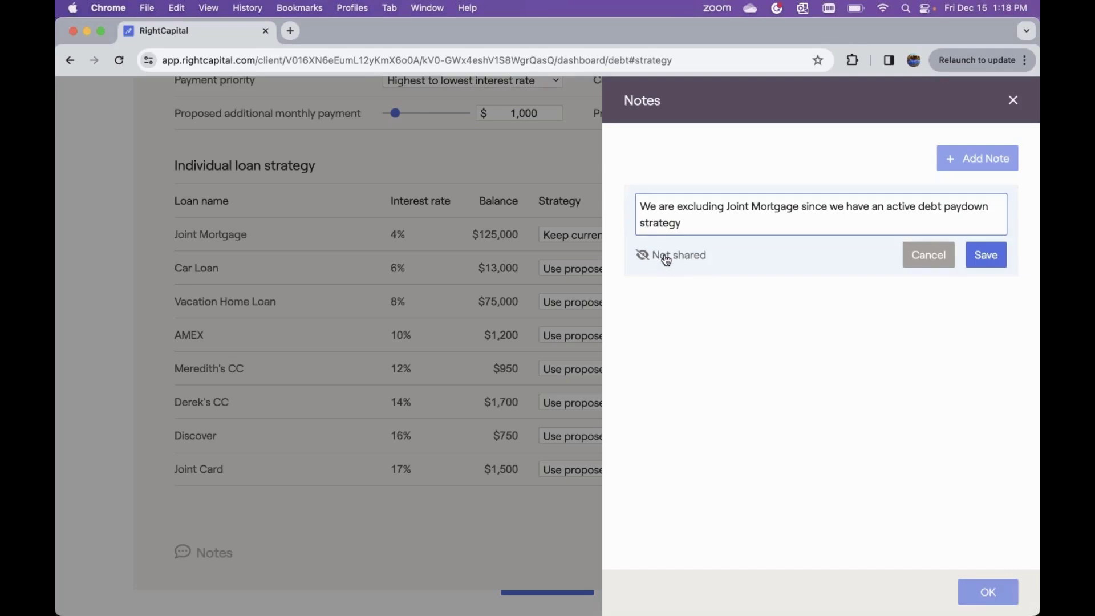
{"action": "left_click", "coordinate": [666, 259]}
{"action": "left_click", "coordinate": [983, 257]}
{"action": "left_click", "coordinate": [976, 591]}
Remove the Joint Mortgage from the loans included in the debt strategy and save the selection
{"action": "scroll", "coordinate": [724, 448], "scroll_direction": "down", "scroll_amount": 2}
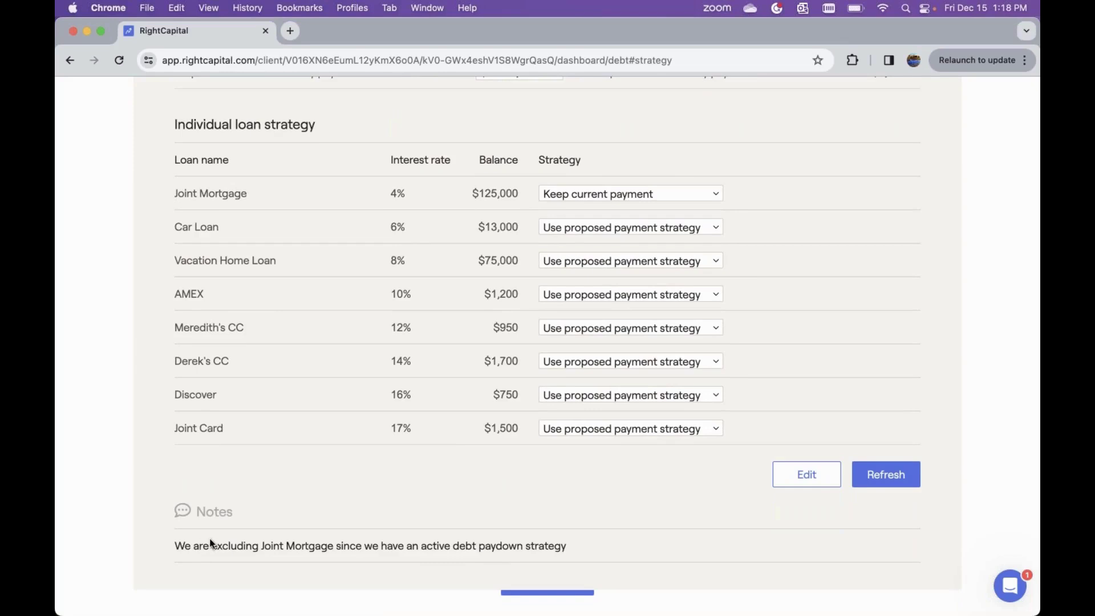
{"action": "left_click", "coordinate": [800, 474]}
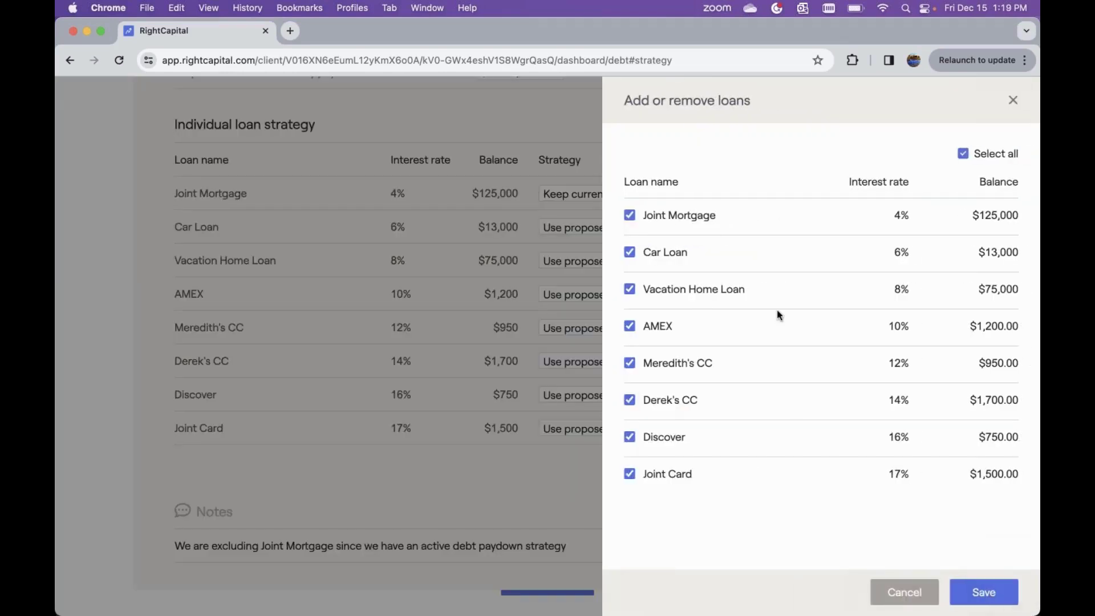
{"action": "left_click", "coordinate": [682, 217]}
{"action": "left_click", "coordinate": [991, 599]}
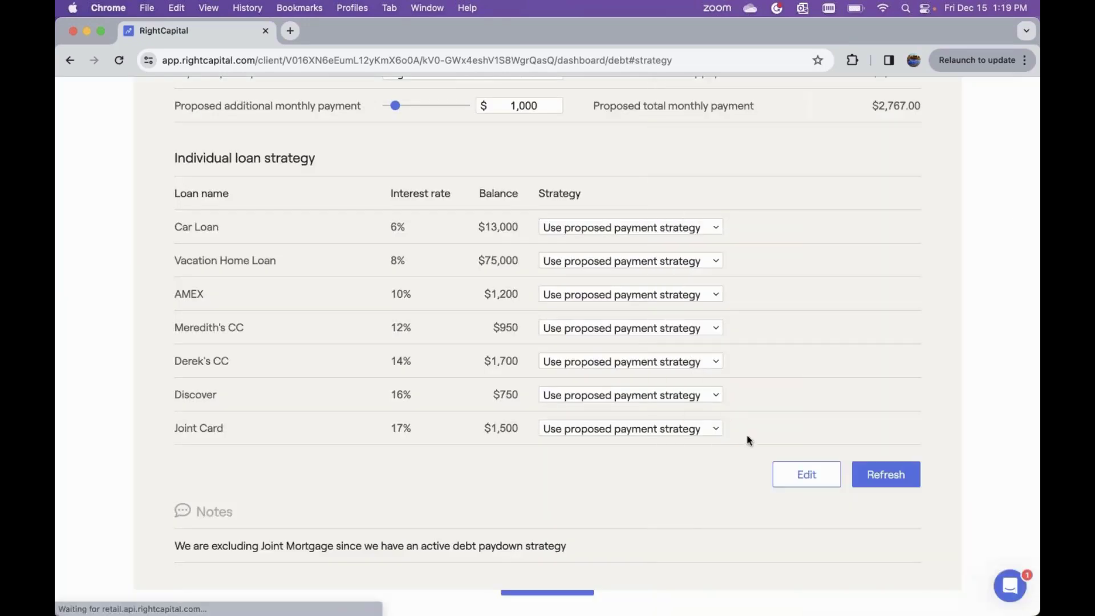
Review the debt balance chart, the total savings and the strategies of the remaining loans
{"action": "scroll", "coordinate": [720, 393], "scroll_direction": "up", "scroll_amount": 4}
{"action": "scroll", "coordinate": [721, 393], "scroll_direction": "up", "scroll_amount": 5}
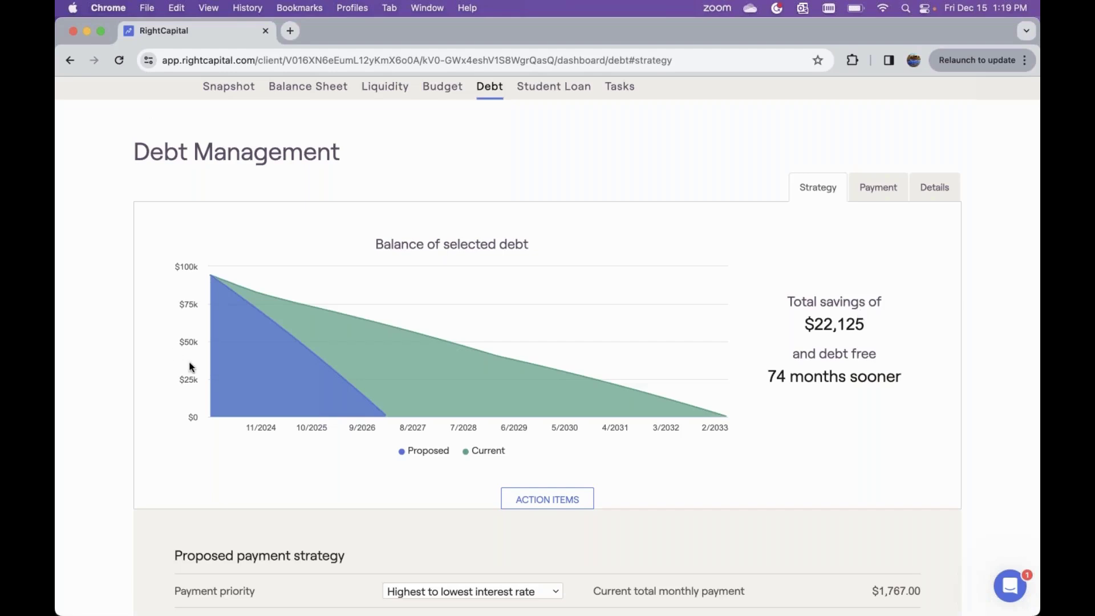
{"action": "scroll", "coordinate": [191, 366], "scroll_direction": "down", "scroll_amount": 10}
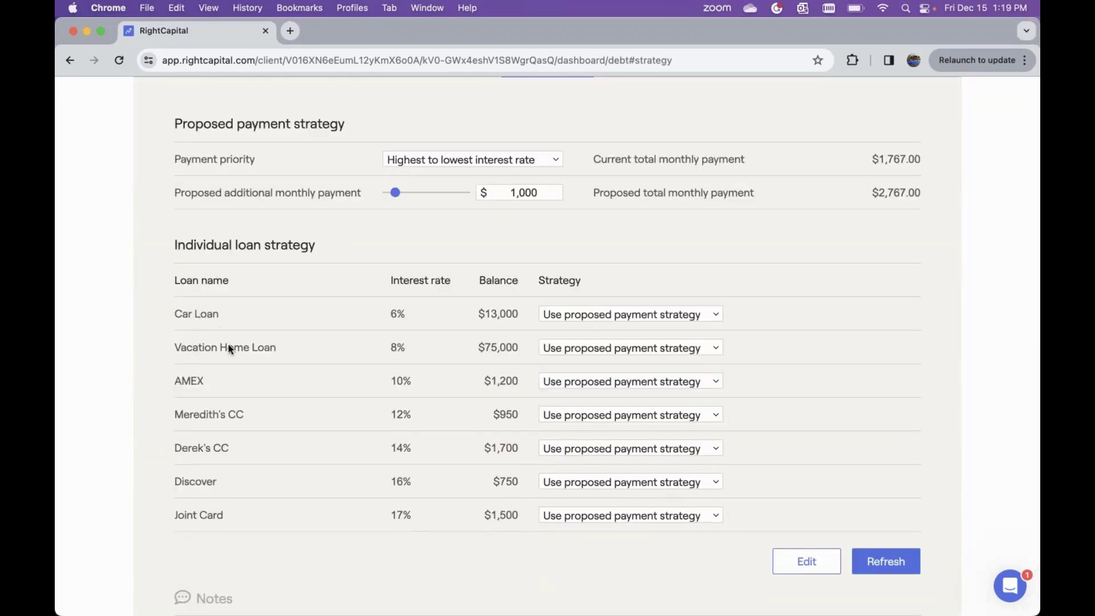
{"action": "scroll", "coordinate": [335, 493], "scroll_direction": "down", "scroll_amount": 1}
{"action": "scroll", "coordinate": [336, 493], "scroll_direction": "up", "scroll_amount": 10}
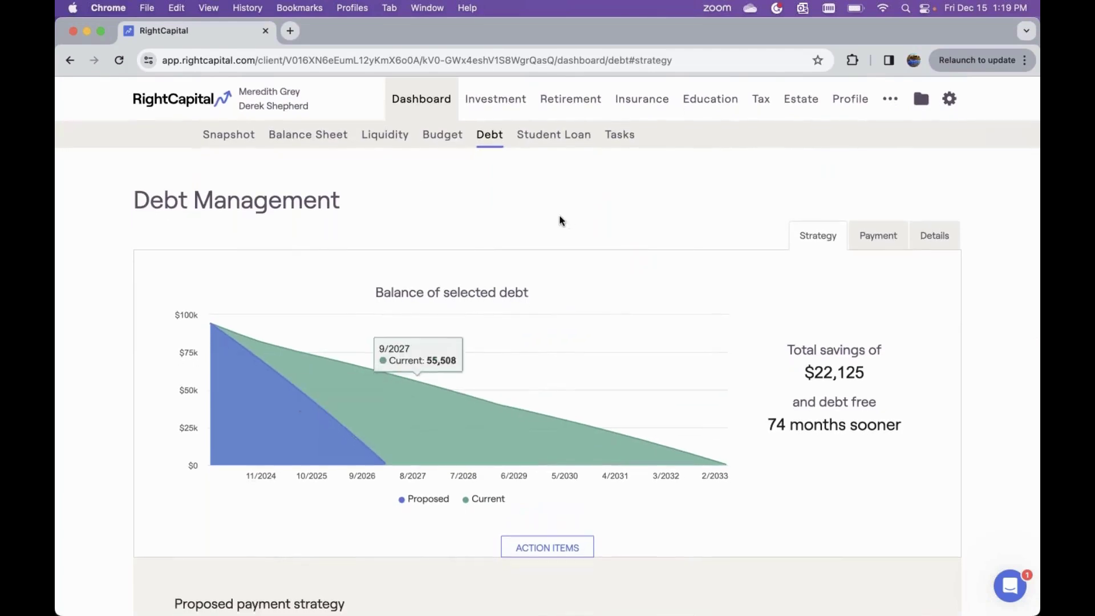
Review the Retirement Analysis's probability of success, the proposed debt strategy and the other proposed plan settings
{"action": "left_click", "coordinate": [570, 99]}
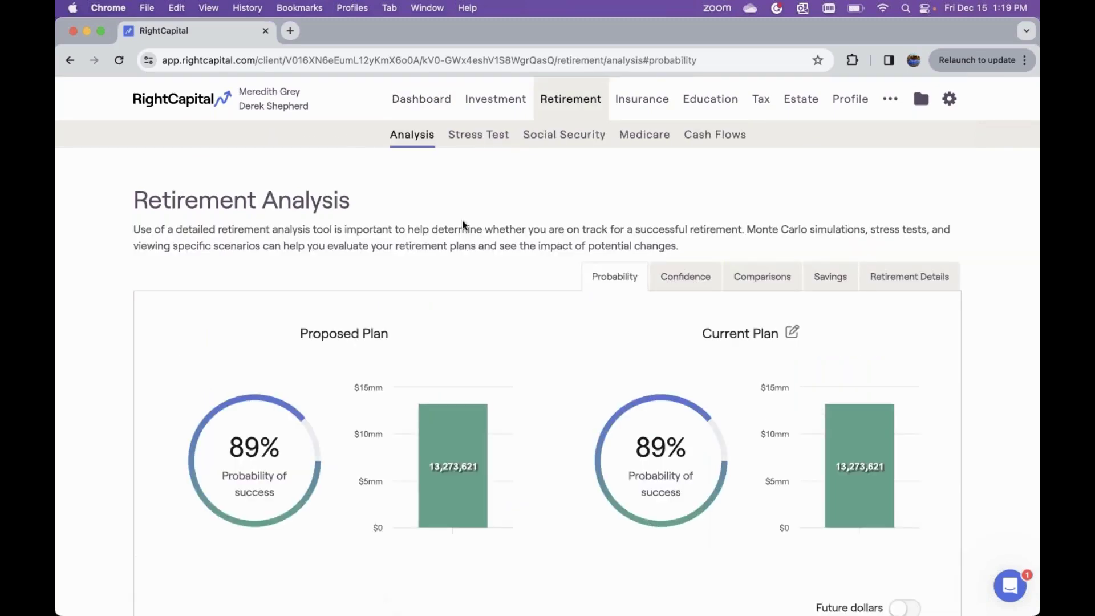
{"action": "scroll", "coordinate": [546, 171], "scroll_direction": "down", "scroll_amount": 3}
{"action": "scroll", "coordinate": [540, 161], "scroll_direction": "up", "scroll_amount": 3}
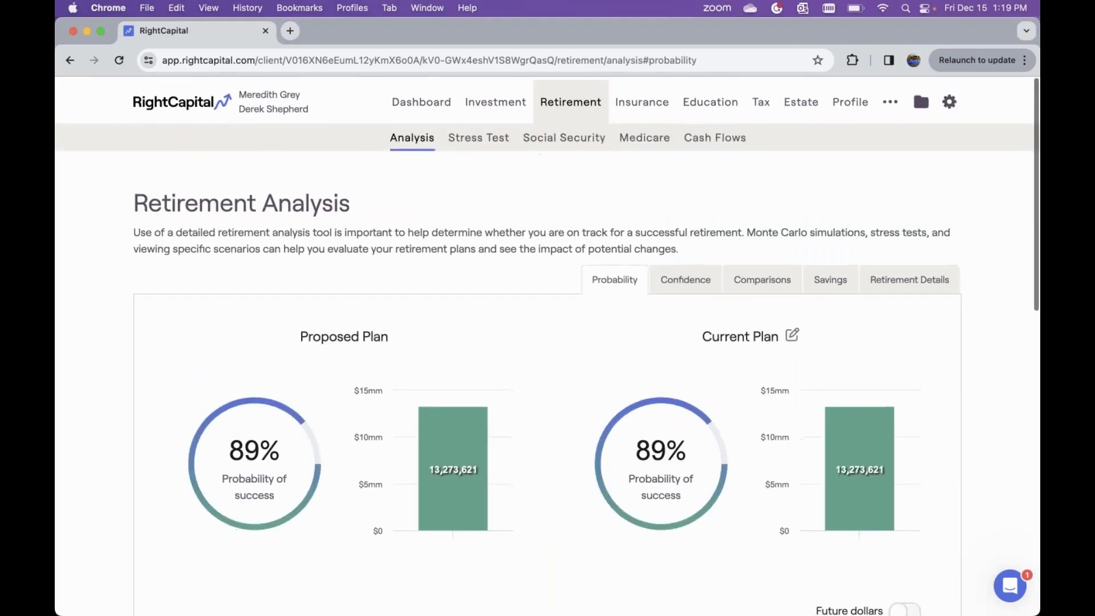
{"action": "scroll", "coordinate": [586, 334], "scroll_direction": "down", "scroll_amount": 5}
{"action": "scroll", "coordinate": [585, 334], "scroll_direction": "down", "scroll_amount": 5}
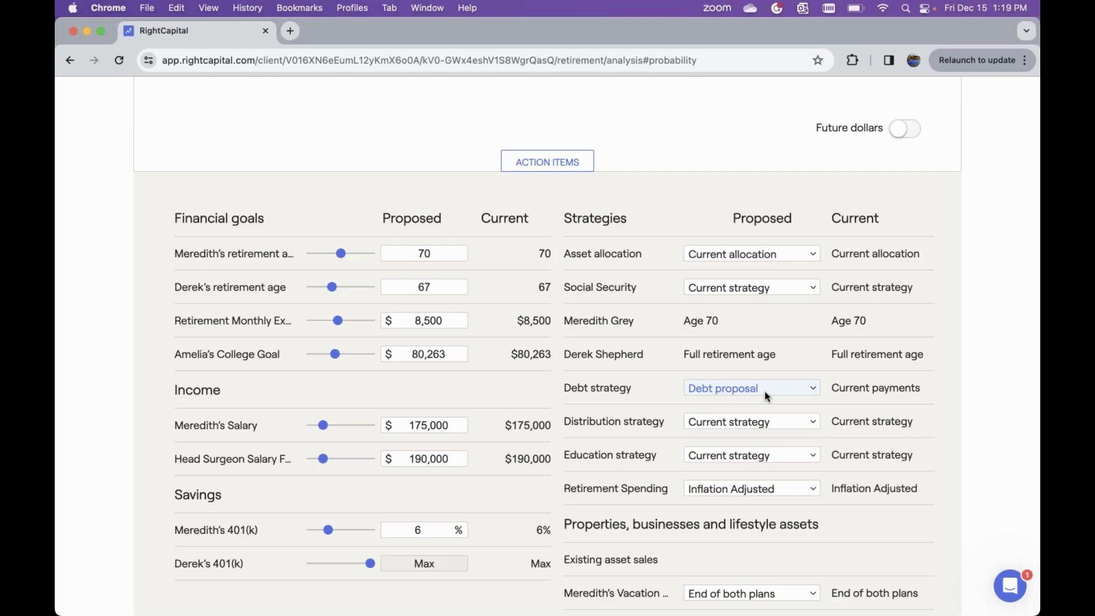
{"action": "scroll", "coordinate": [764, 391], "scroll_direction": "down", "scroll_amount": 5}
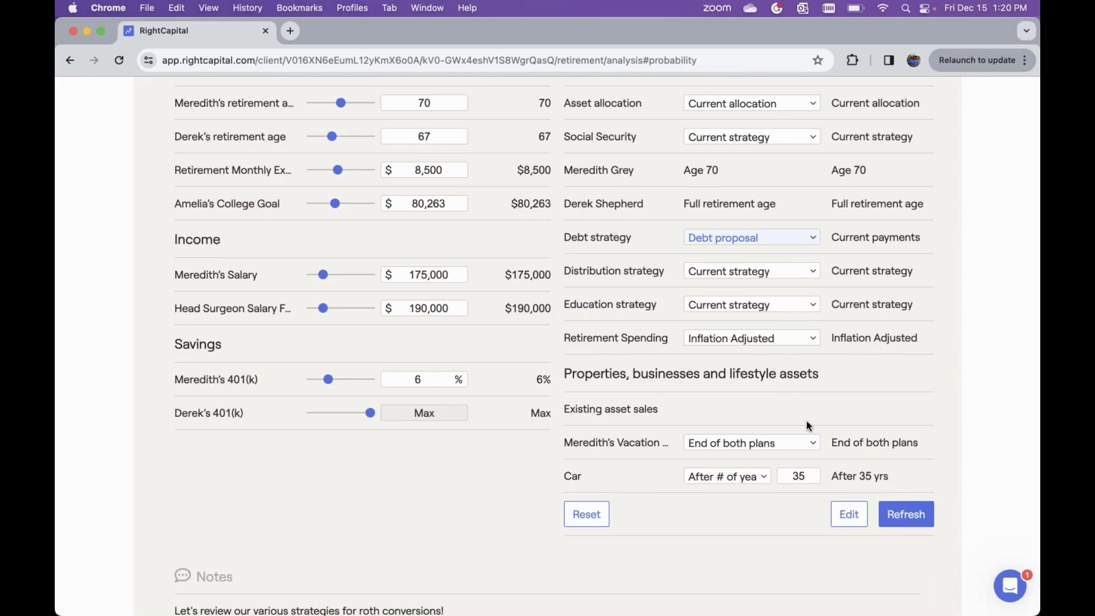
Add the whole Expenses section, including Pre-retirement Living Expenses and Lump Sum Payment Towards Mortgage, to the plan's action items
{"action": "scroll", "coordinate": [832, 484], "scroll_direction": "up", "scroll_amount": 1}
{"action": "left_click", "coordinate": [848, 524]}
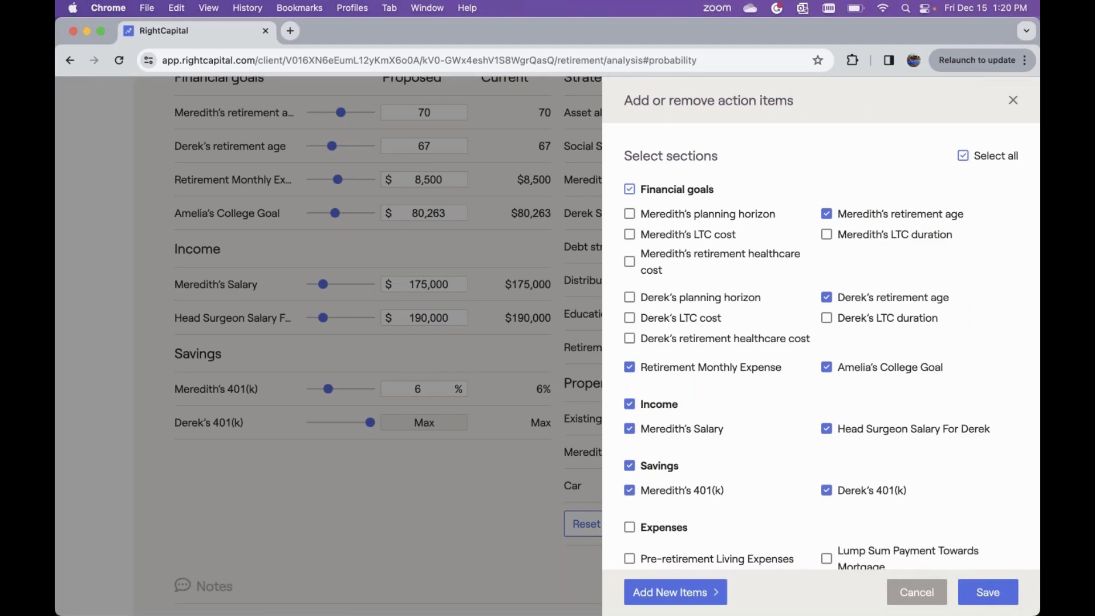
{"action": "scroll", "coordinate": [785, 429], "scroll_direction": "down", "scroll_amount": 3}
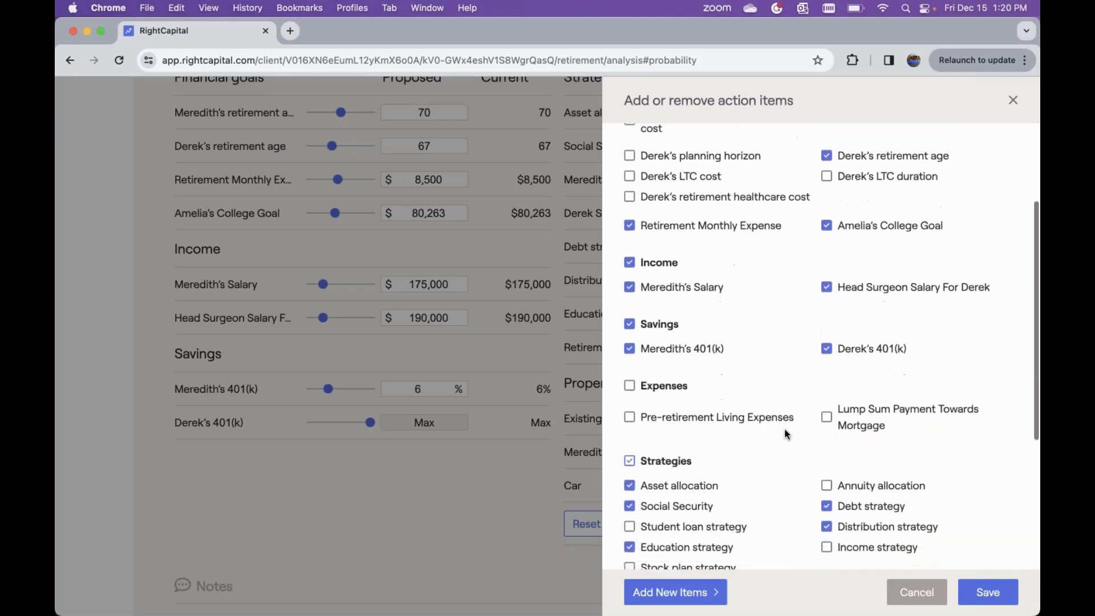
{"action": "left_click", "coordinate": [677, 373]}
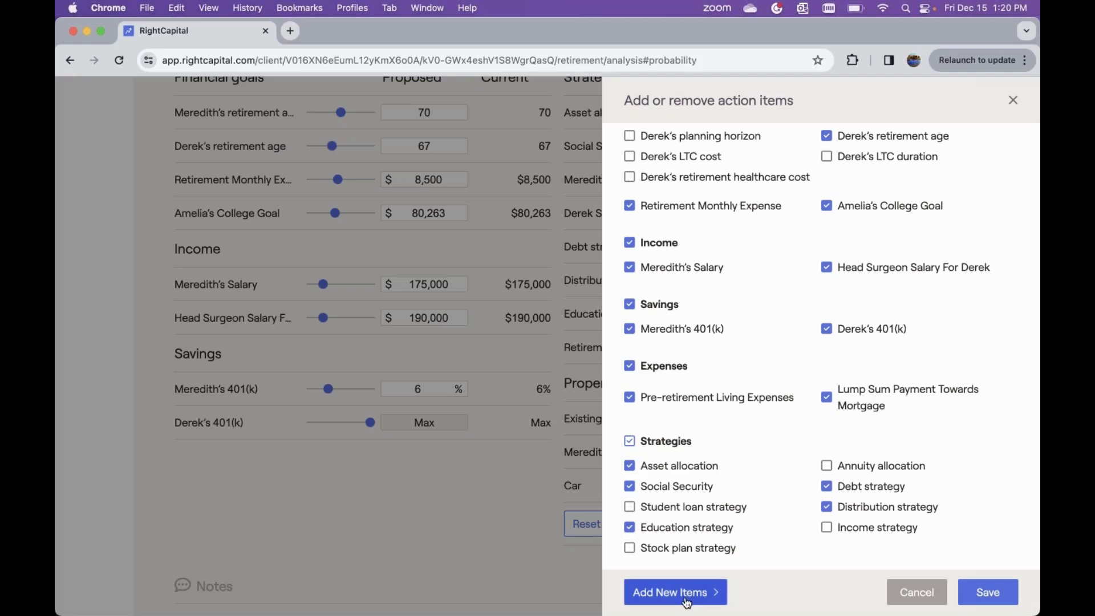
Look over the new item types available to add, such as the Extra Debt Payment expense, and save the action item selection
{"action": "left_click", "coordinate": [647, 602]}
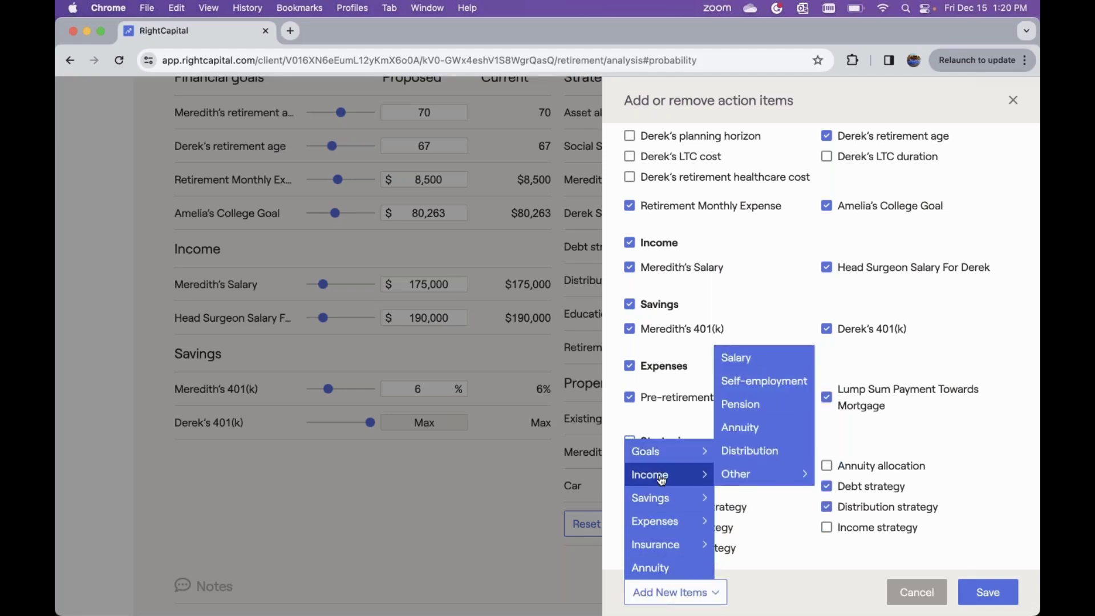
{"action": "mouse_move", "coordinate": [660, 491]}
{"action": "mouse_move", "coordinate": [662, 520]}
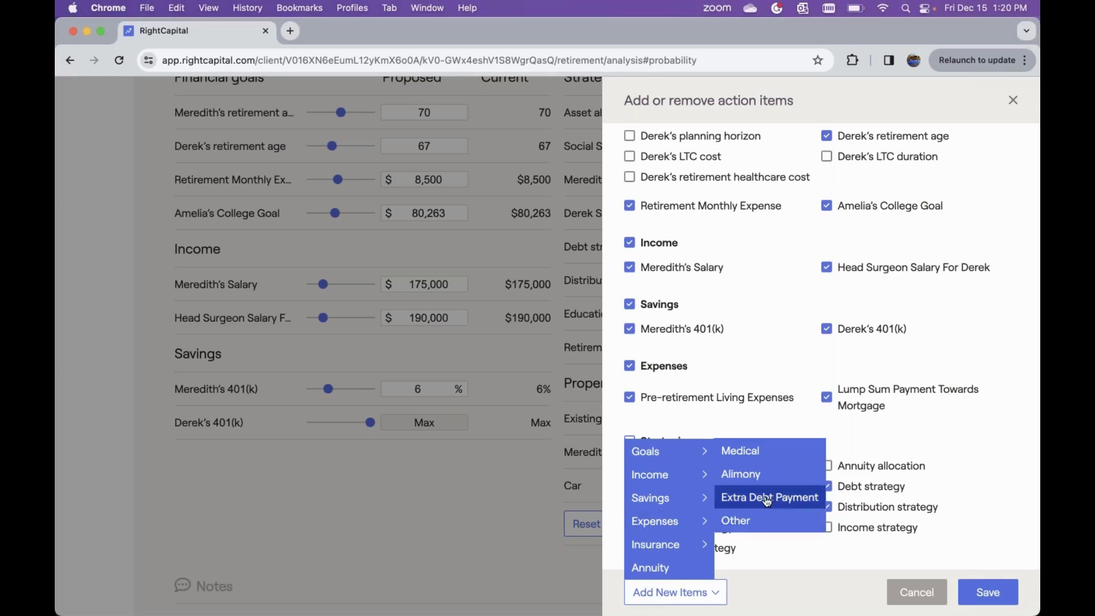
{"action": "left_click", "coordinate": [908, 425]}
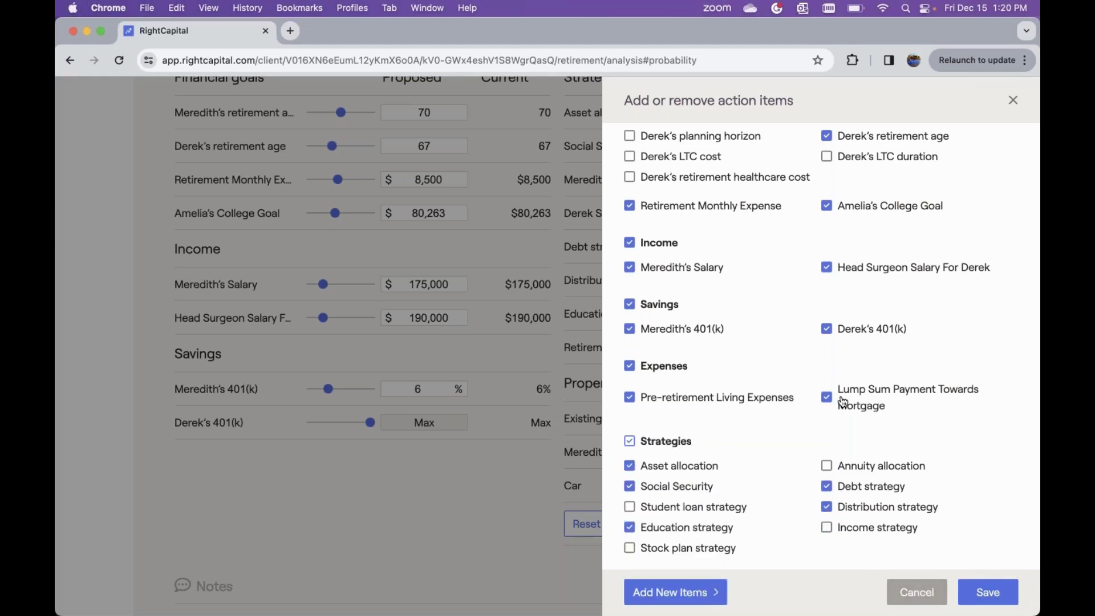
{"action": "left_click", "coordinate": [992, 597]}
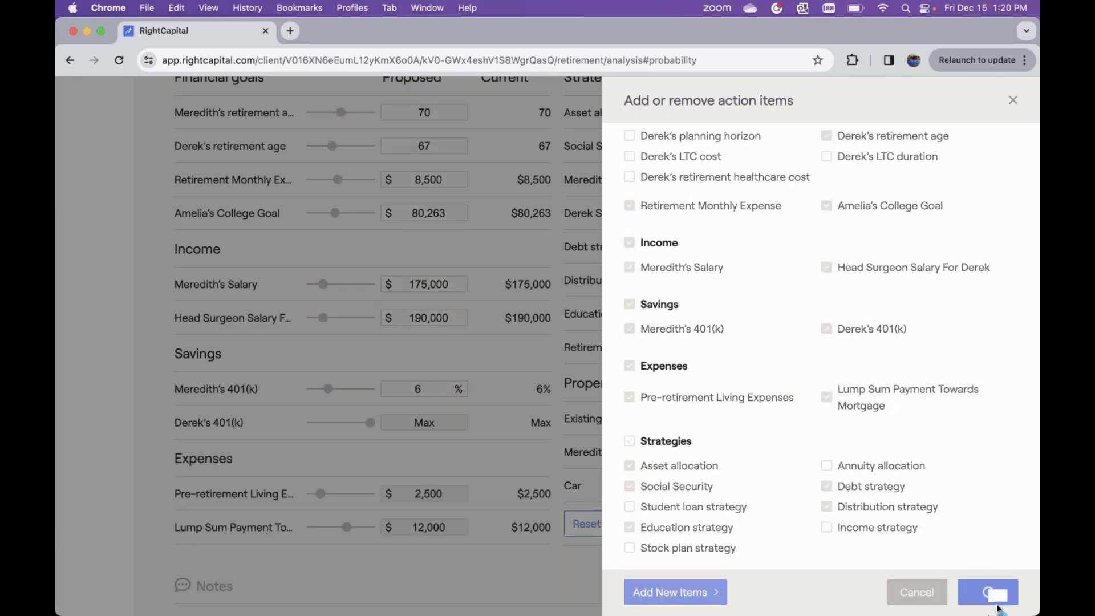
Set the proposed Lump Sum Payment Towards Mortgage to $13,000, refresh the plan and compare the proposed and current probability of success
{"action": "scroll", "coordinate": [508, 314], "scroll_direction": "up", "scroll_amount": 1}
{"action": "scroll", "coordinate": [509, 312], "scroll_direction": "up", "scroll_amount": 3}
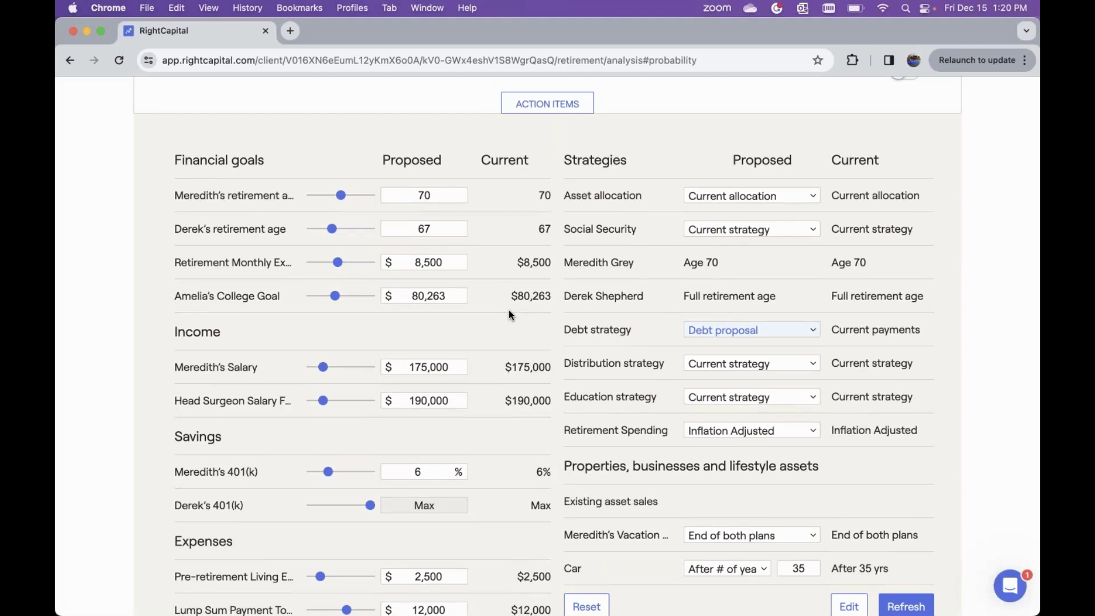
{"action": "scroll", "coordinate": [508, 309], "scroll_direction": "down", "scroll_amount": 5}
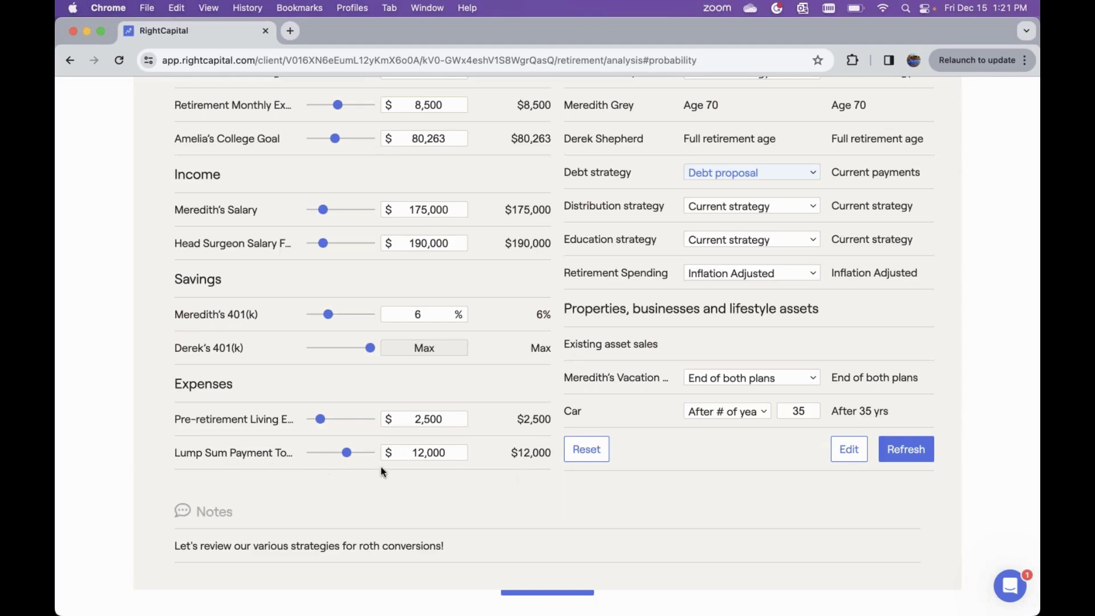
{"action": "left_click", "coordinate": [421, 452]}
{"action": "left_click_drag", "start_coordinate": [421, 453], "coordinate": [465, 454]}
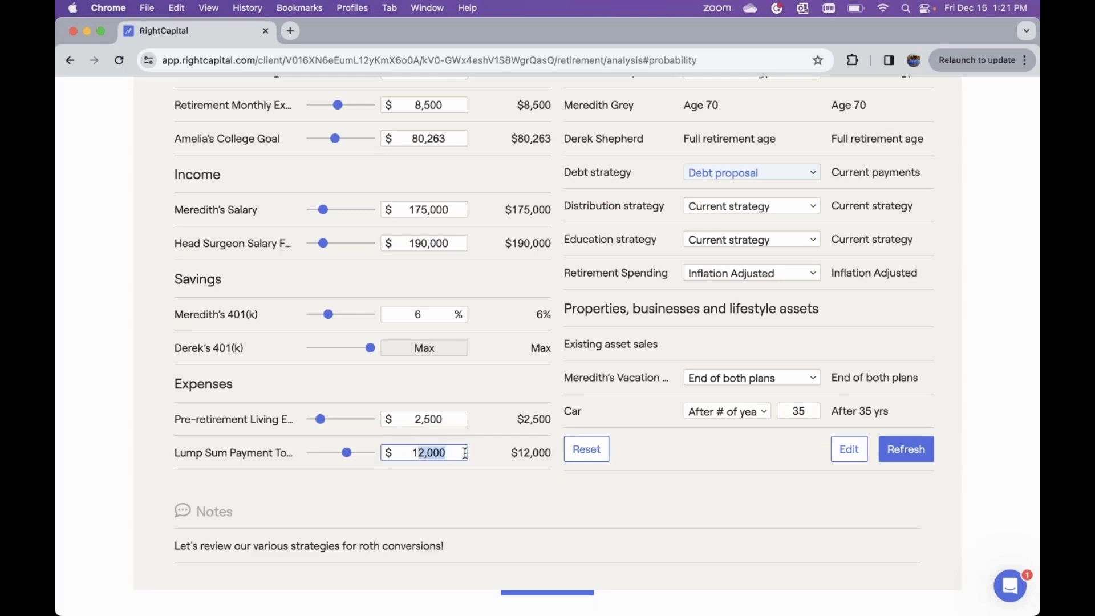
{"action": "key", "text": "BackSpace"}
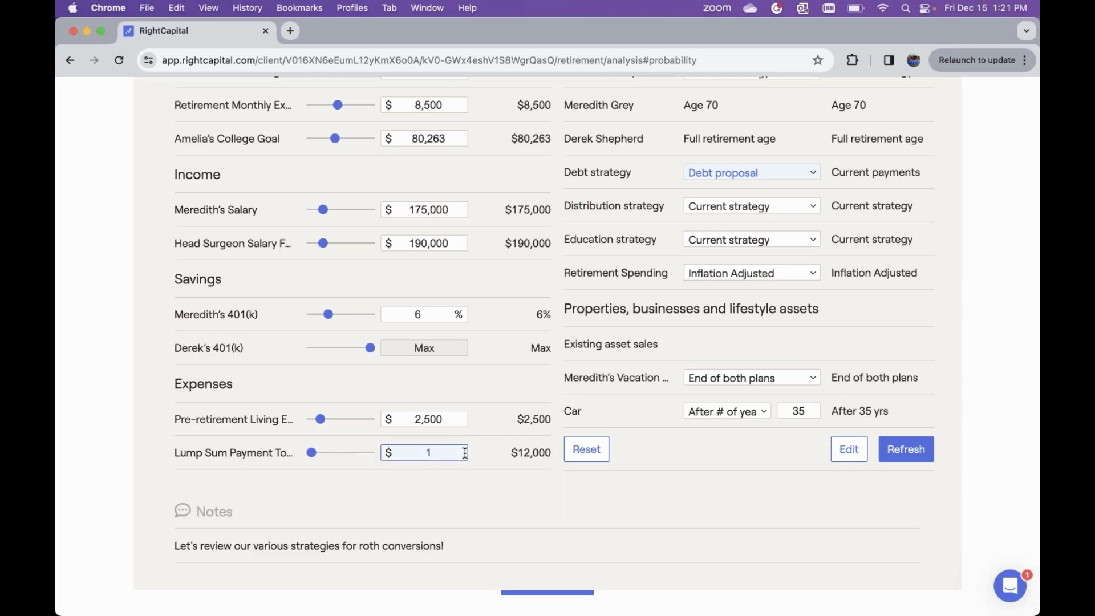
{"action": "type", "text": "3000"}
{"action": "left_click", "coordinate": [912, 456]}
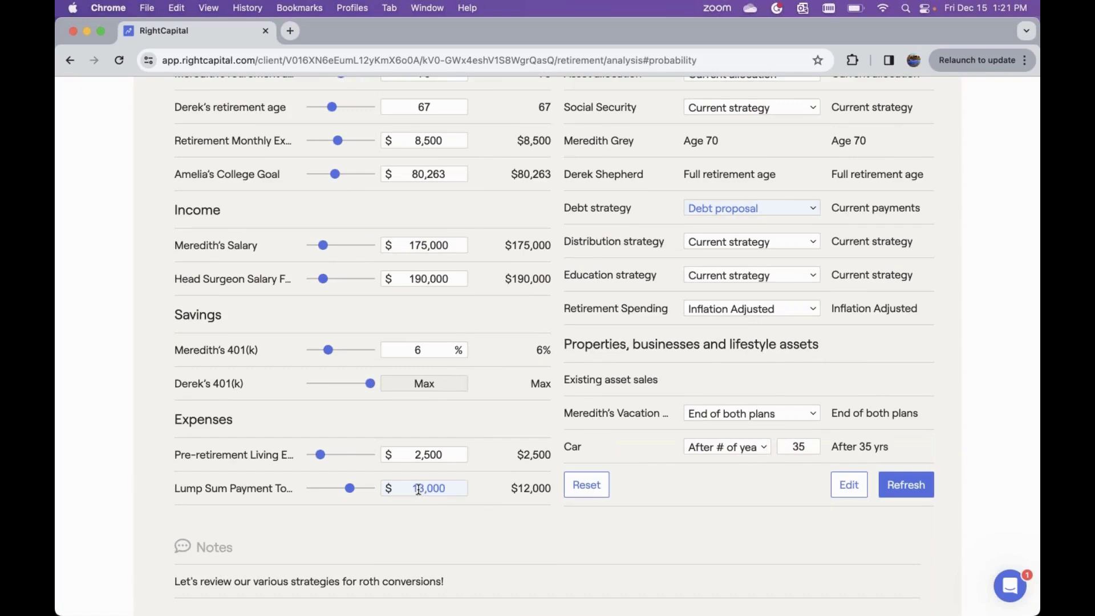
{"action": "scroll", "coordinate": [418, 489], "scroll_direction": "up", "scroll_amount": 10}
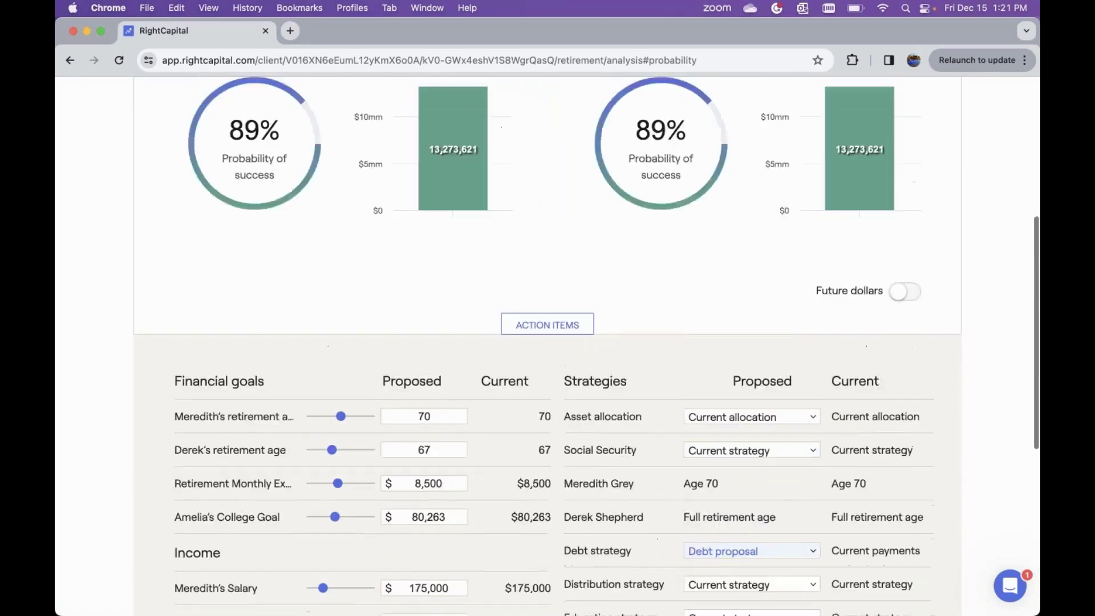
{"action": "scroll", "coordinate": [442, 479], "scroll_direction": "up", "scroll_amount": 2}
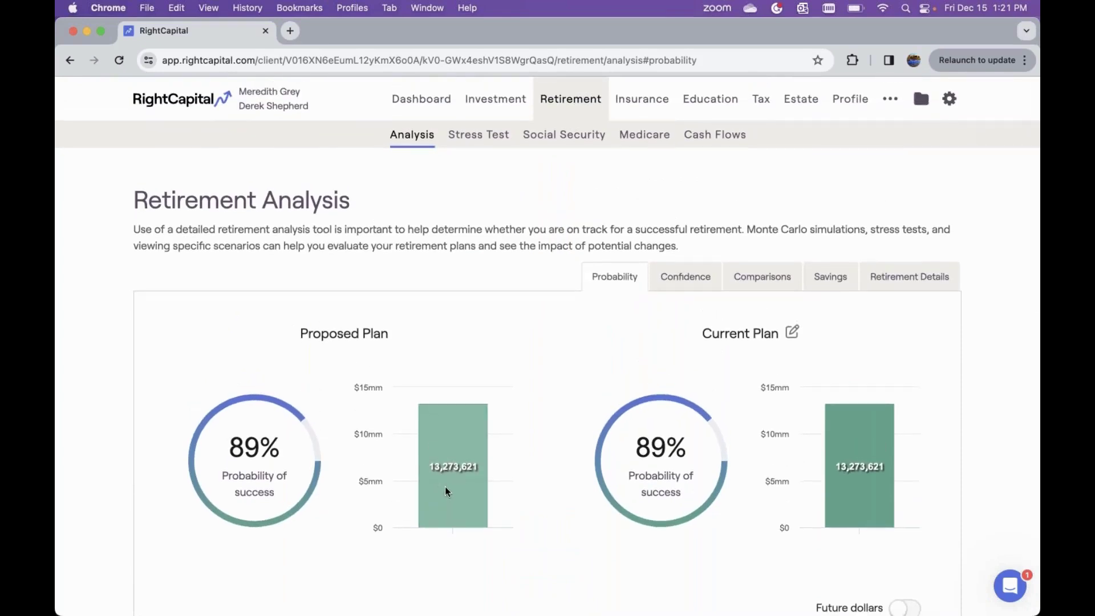
Open the report builder and include the Dashboard's Debt page and the Retirement Analysis page
{"action": "left_click", "coordinate": [893, 100]}
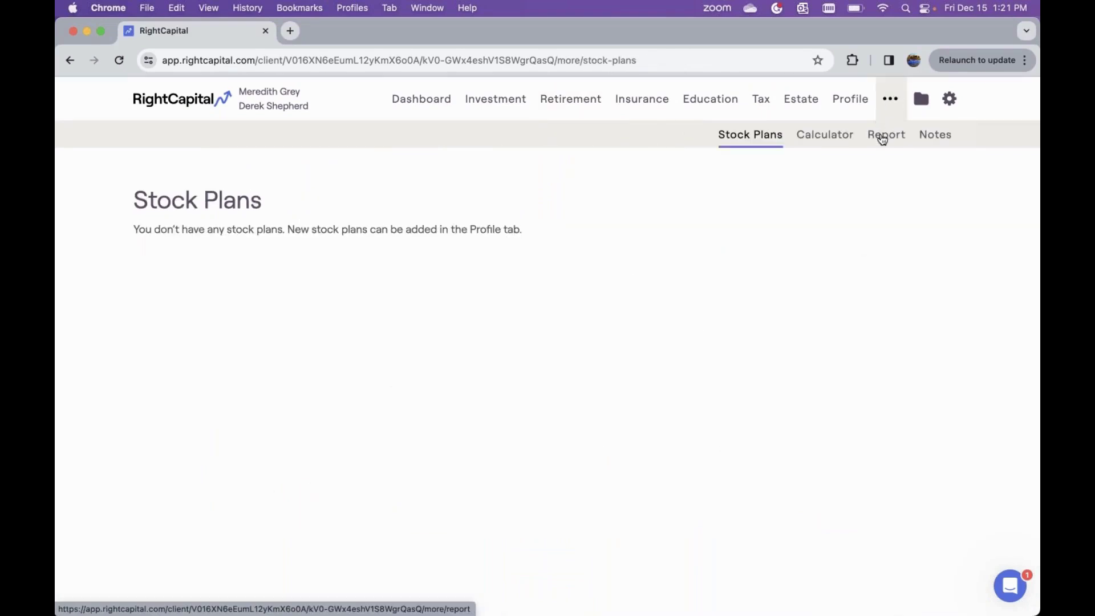
{"action": "left_click", "coordinate": [882, 139]}
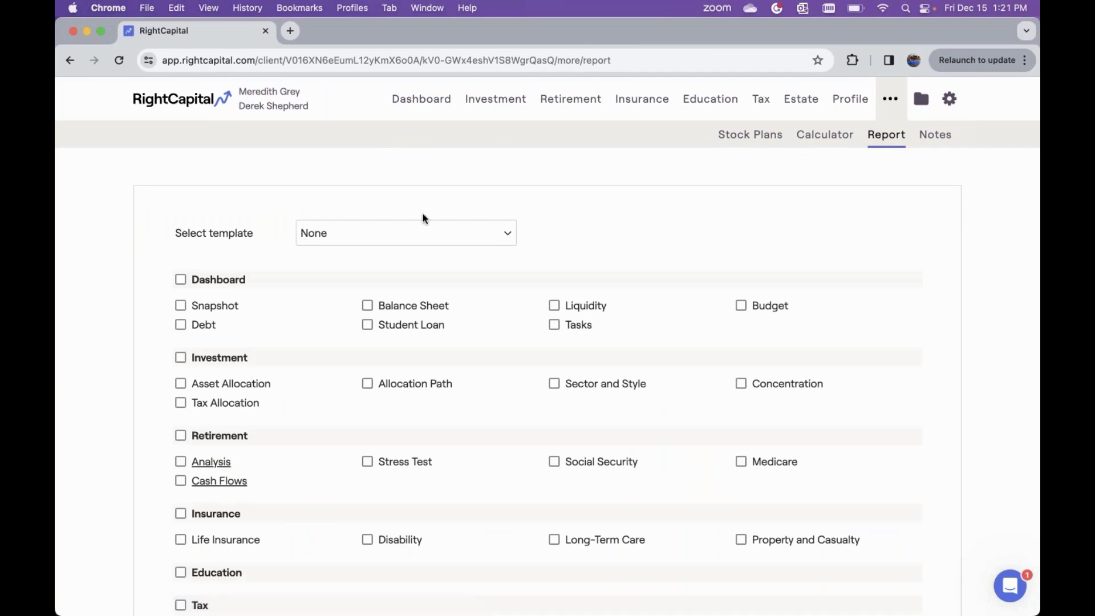
{"action": "scroll", "coordinate": [423, 214], "scroll_direction": "down", "scroll_amount": 2}
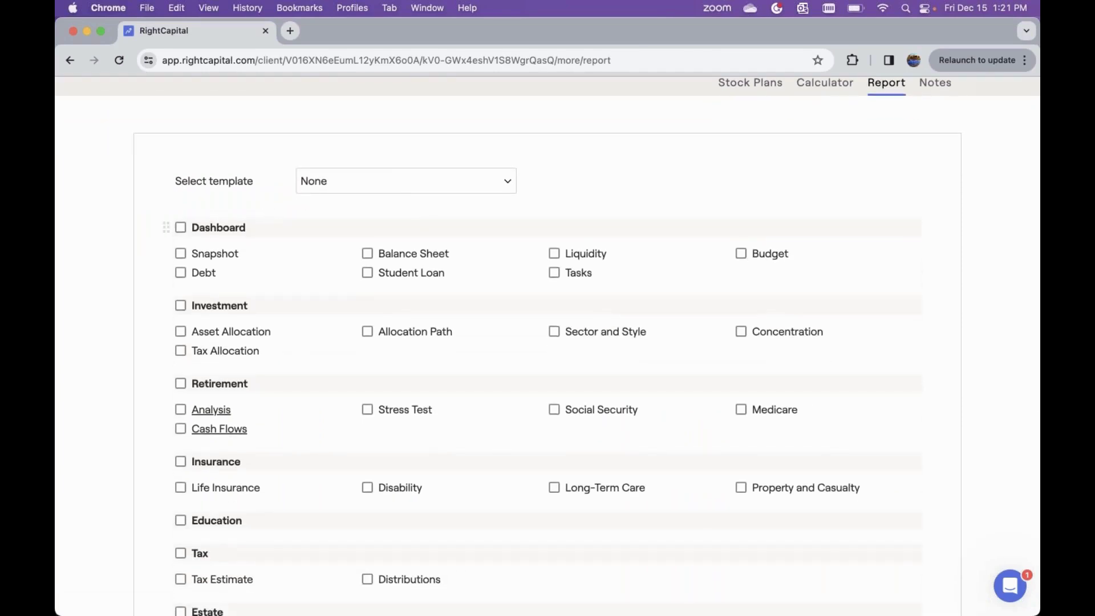
{"action": "left_click", "coordinate": [181, 273]}
{"action": "scroll", "coordinate": [183, 275], "scroll_direction": "down", "scroll_amount": 4}
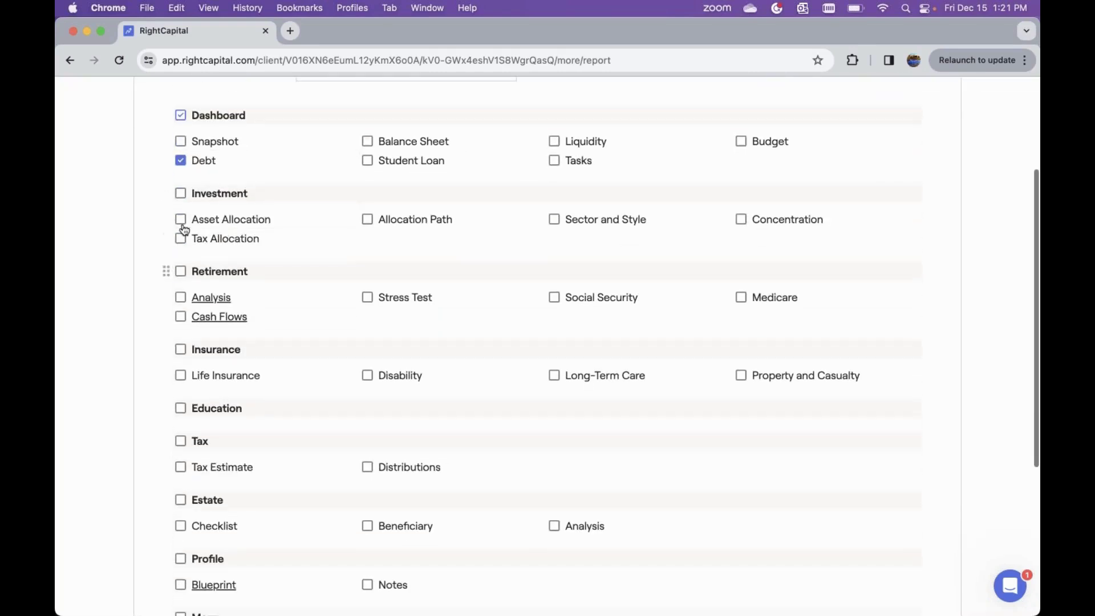
{"action": "left_click", "coordinate": [180, 298]}
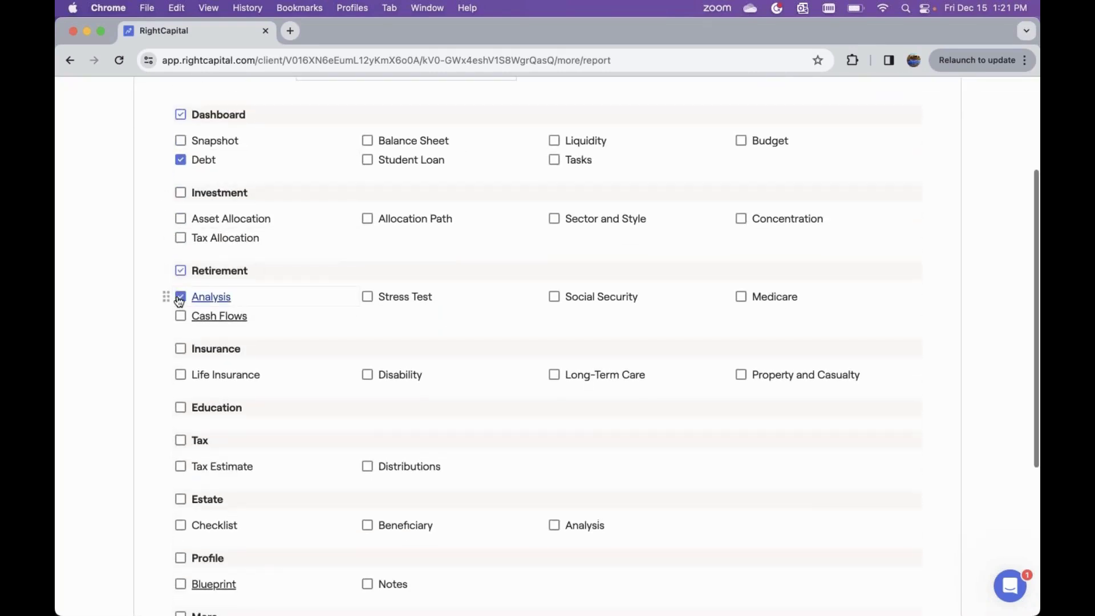
Exclude Confidence from the report's Retirement Analysis sections, check the plan selection option, leave it off and confirm the sections
{"action": "left_click", "coordinate": [212, 297]}
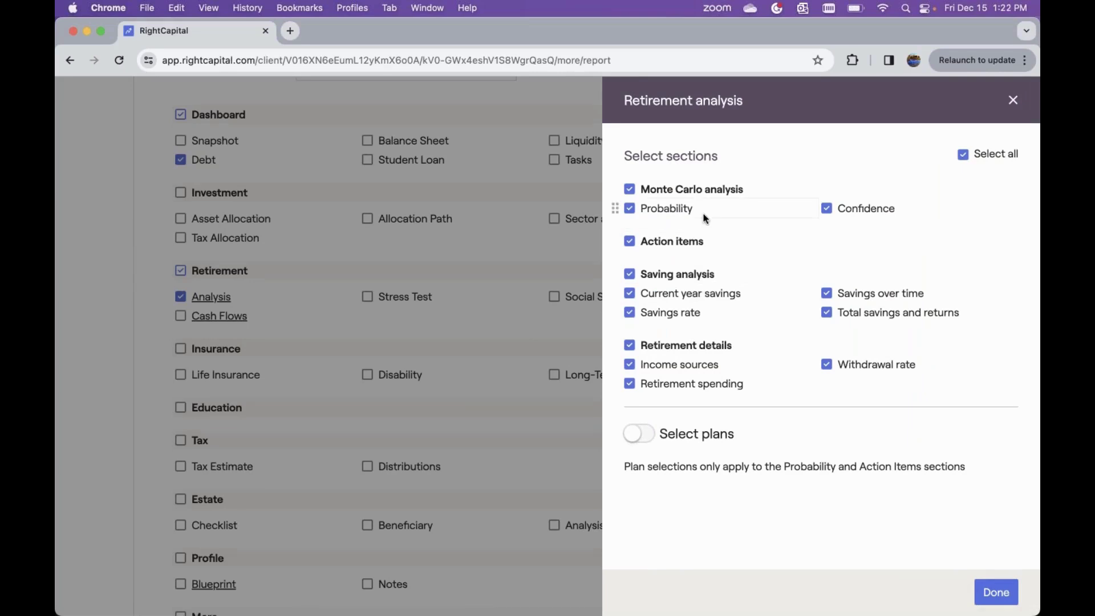
{"action": "left_click", "coordinate": [826, 208]}
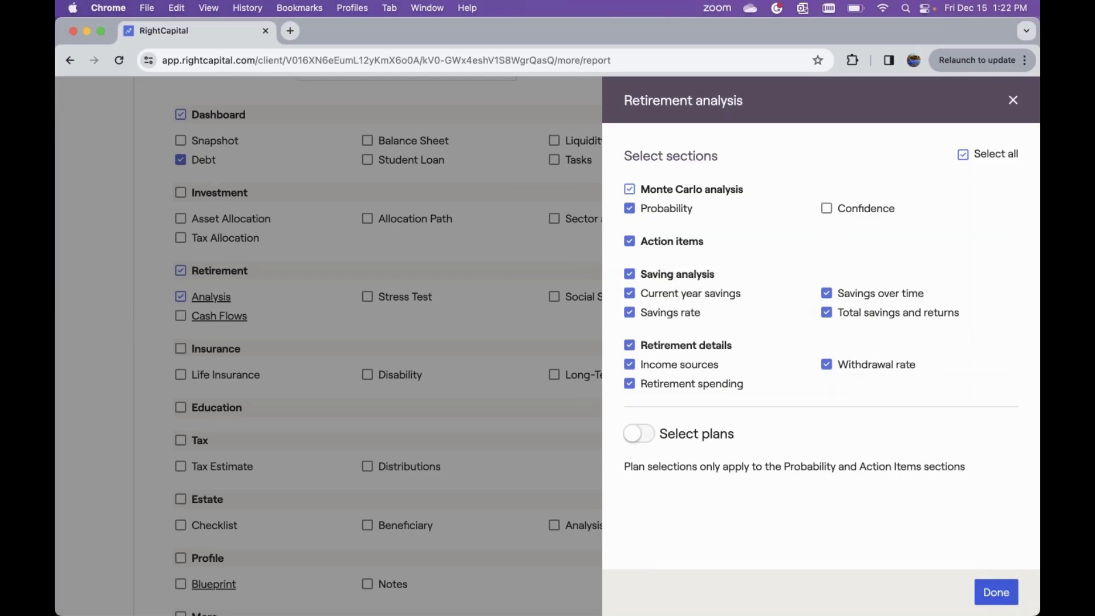
{"action": "left_click", "coordinate": [636, 437]}
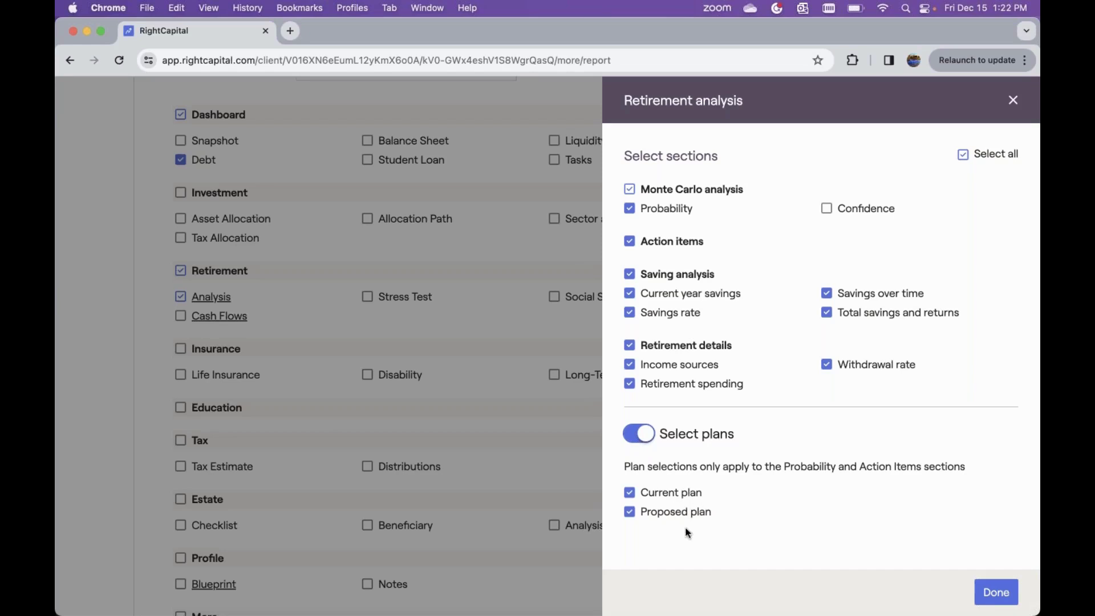
{"action": "left_click", "coordinate": [639, 436]}
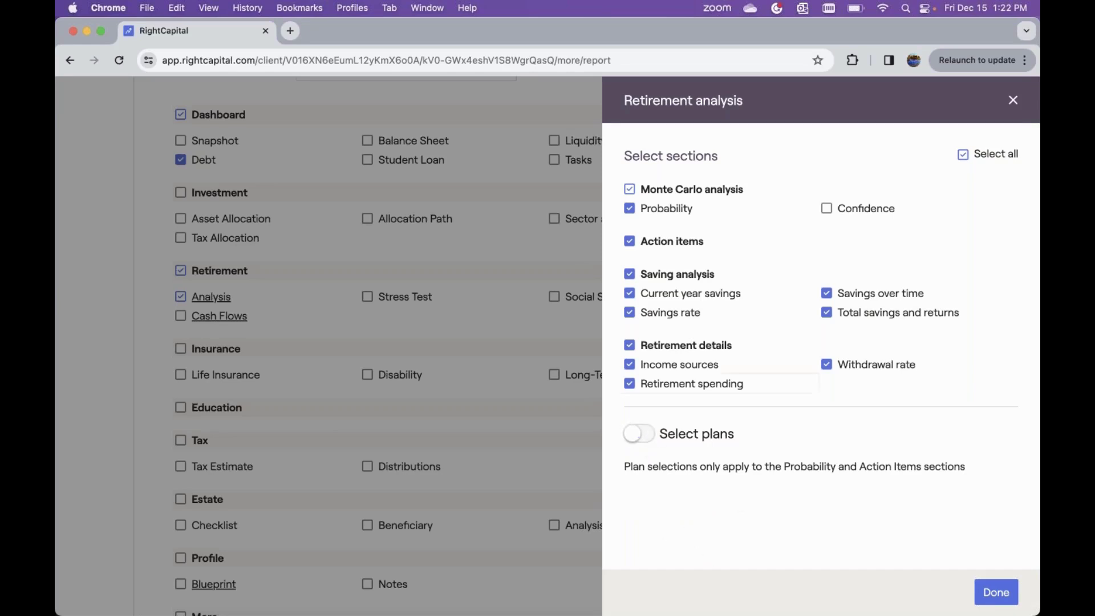
{"action": "left_click", "coordinate": [996, 593]}
Include the Net Worth and the Income, Savings, Expenses sections of the Profile Blueprint in the report
{"action": "scroll", "coordinate": [452, 317], "scroll_direction": "down", "scroll_amount": 5}
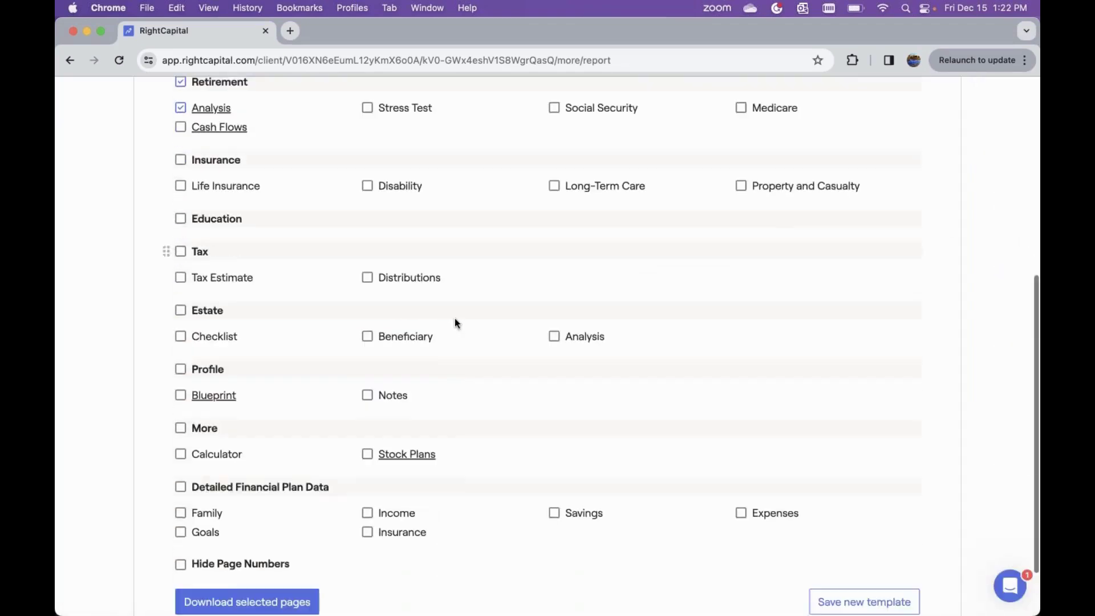
{"action": "scroll", "coordinate": [454, 323], "scroll_direction": "down", "scroll_amount": 1}
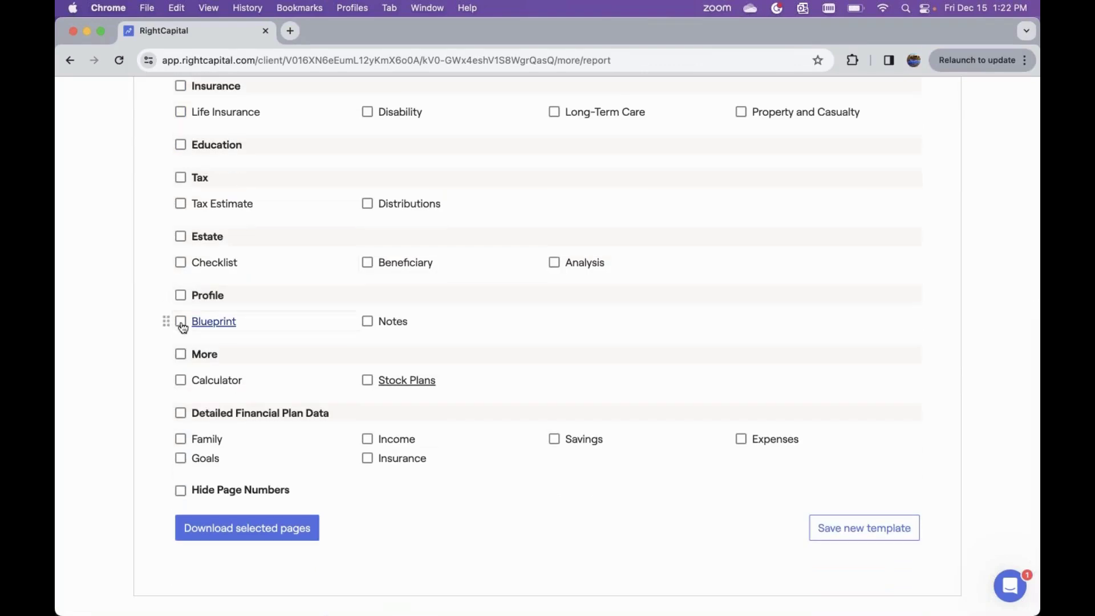
{"action": "left_click", "coordinate": [216, 325]}
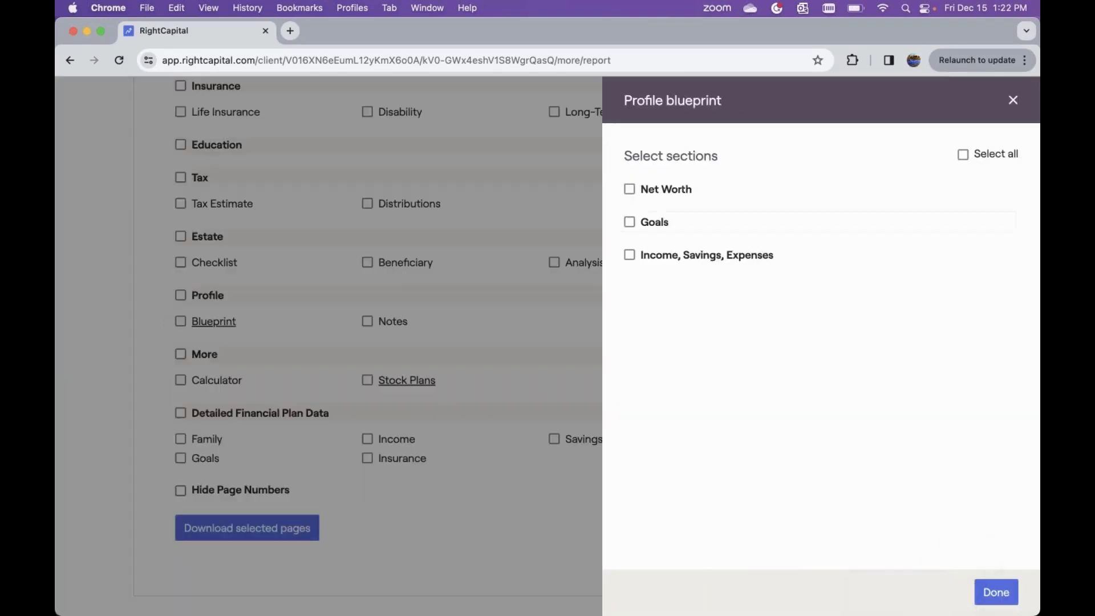
{"action": "left_click", "coordinate": [630, 190]}
{"action": "left_click", "coordinate": [652, 265]}
{"action": "left_click", "coordinate": [995, 594]}
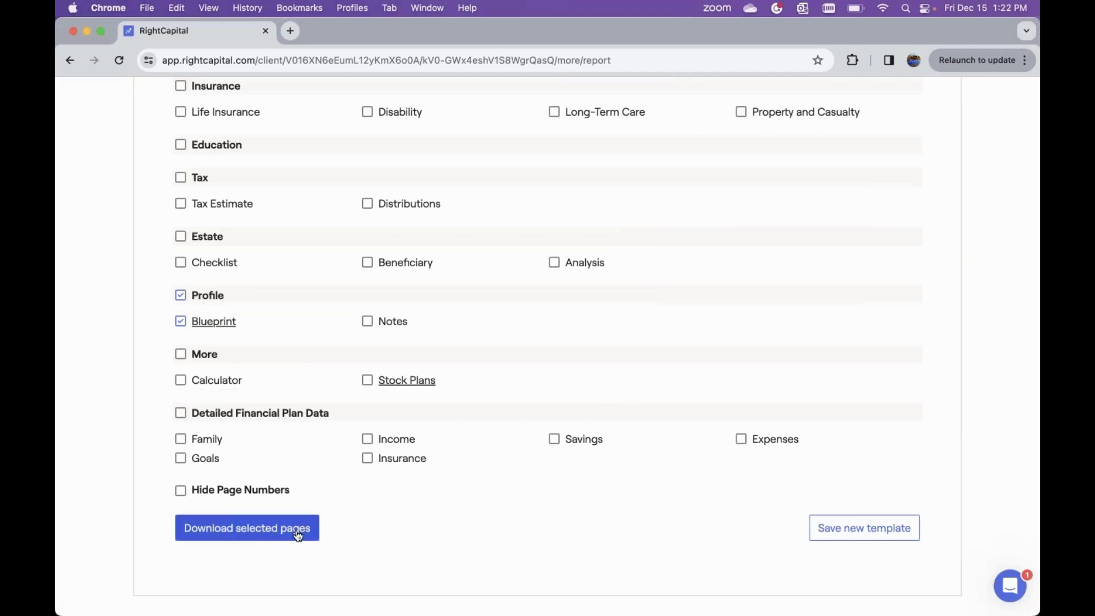
Examine the PDF report's debt balance chart, proposed payment strategy, individual loan strategies, next month's payments and debt management notes
{"action": "scroll", "coordinate": [298, 536], "scroll_direction": "up", "scroll_amount": 2}
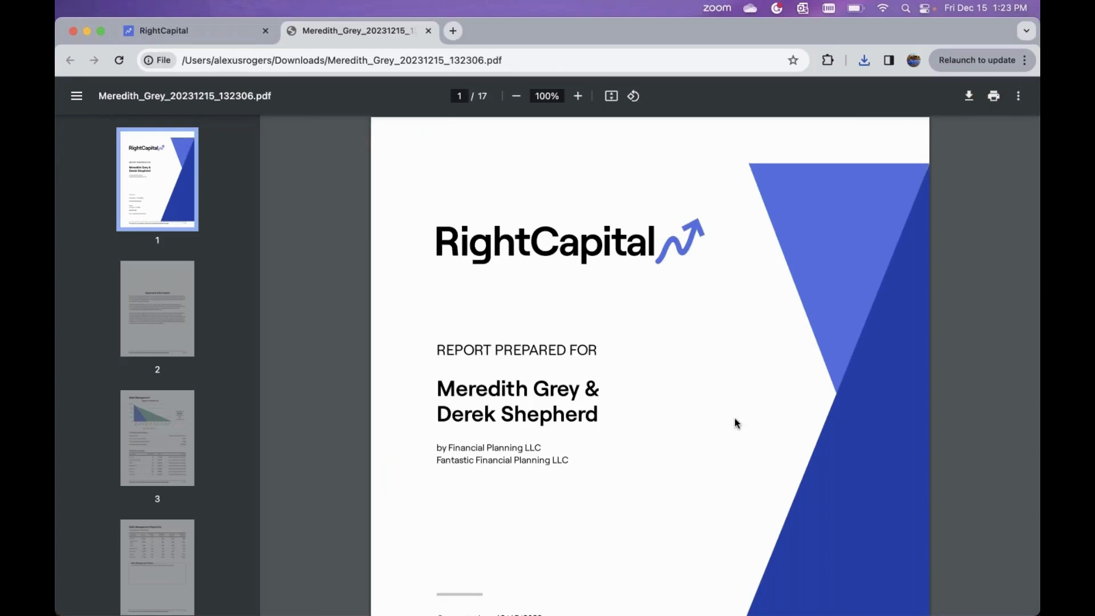
{"action": "scroll", "coordinate": [734, 418], "scroll_direction": "down", "scroll_amount": 10}
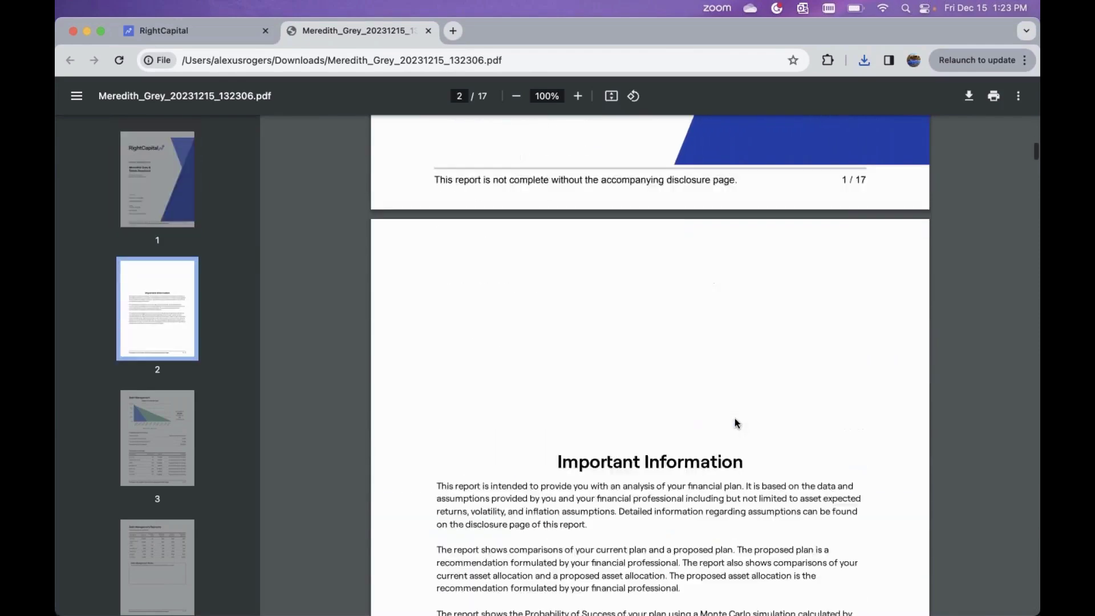
{"action": "scroll", "coordinate": [734, 423], "scroll_direction": "down", "scroll_amount": 10}
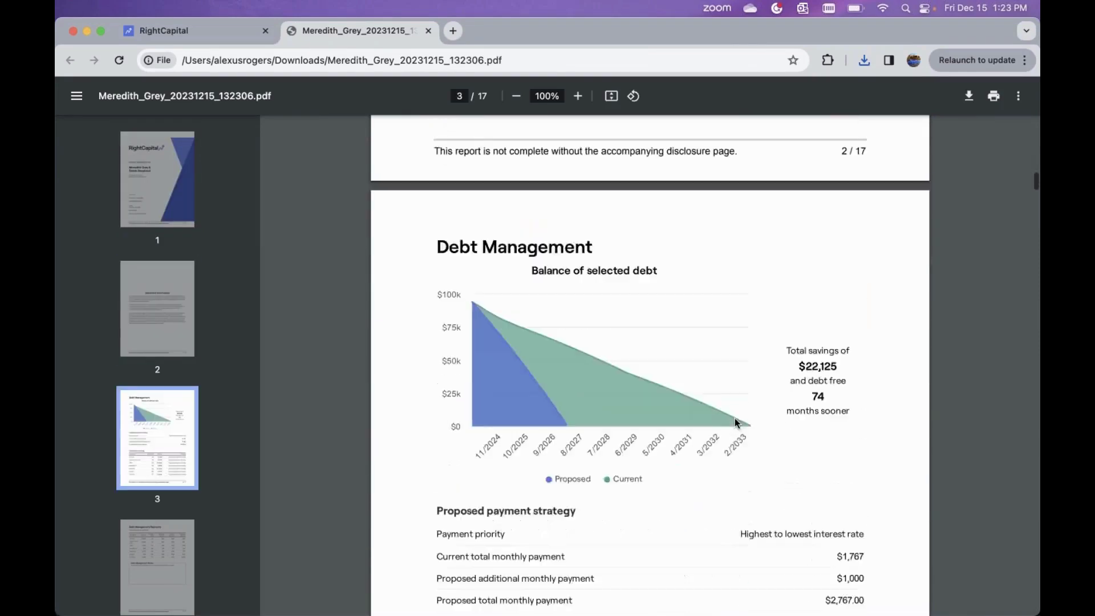
{"action": "scroll", "coordinate": [736, 421], "scroll_direction": "down", "scroll_amount": 3}
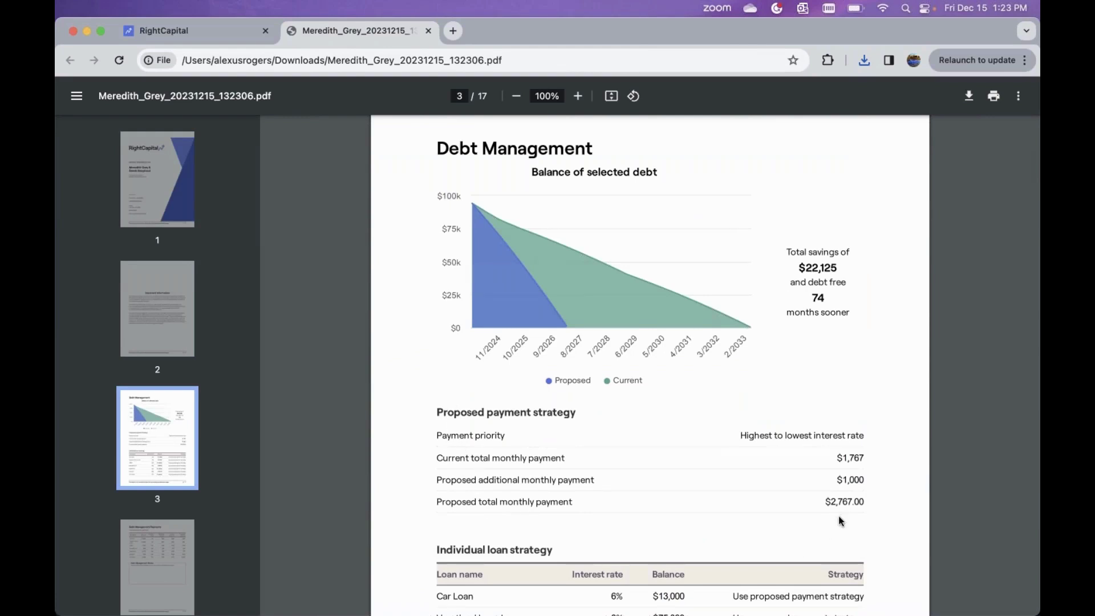
{"action": "scroll", "coordinate": [844, 519], "scroll_direction": "down", "scroll_amount": 3}
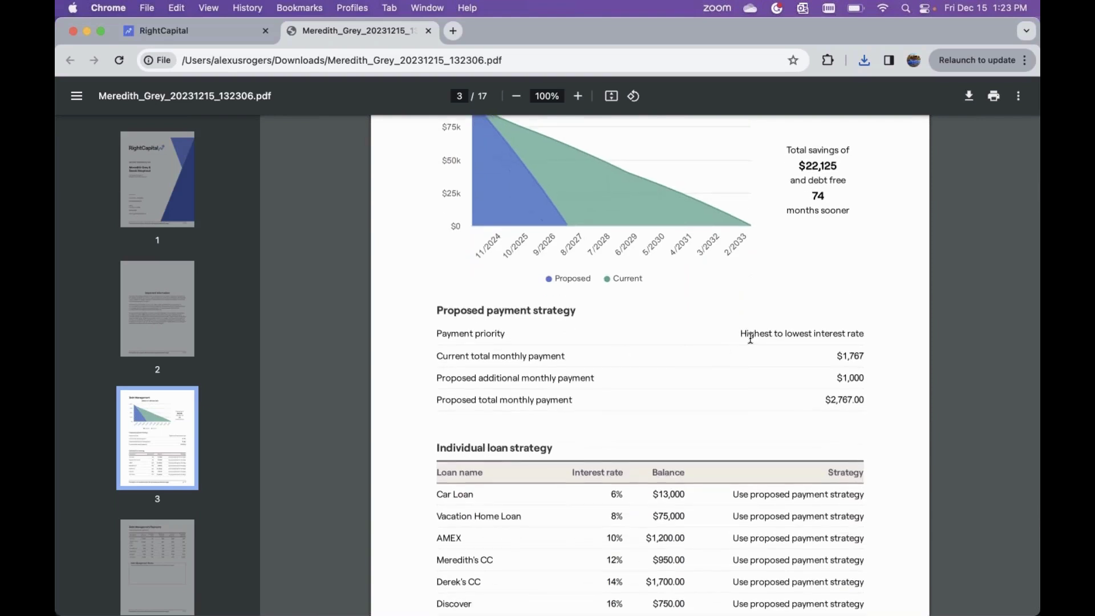
{"action": "scroll", "coordinate": [750, 337], "scroll_direction": "down", "scroll_amount": 3}
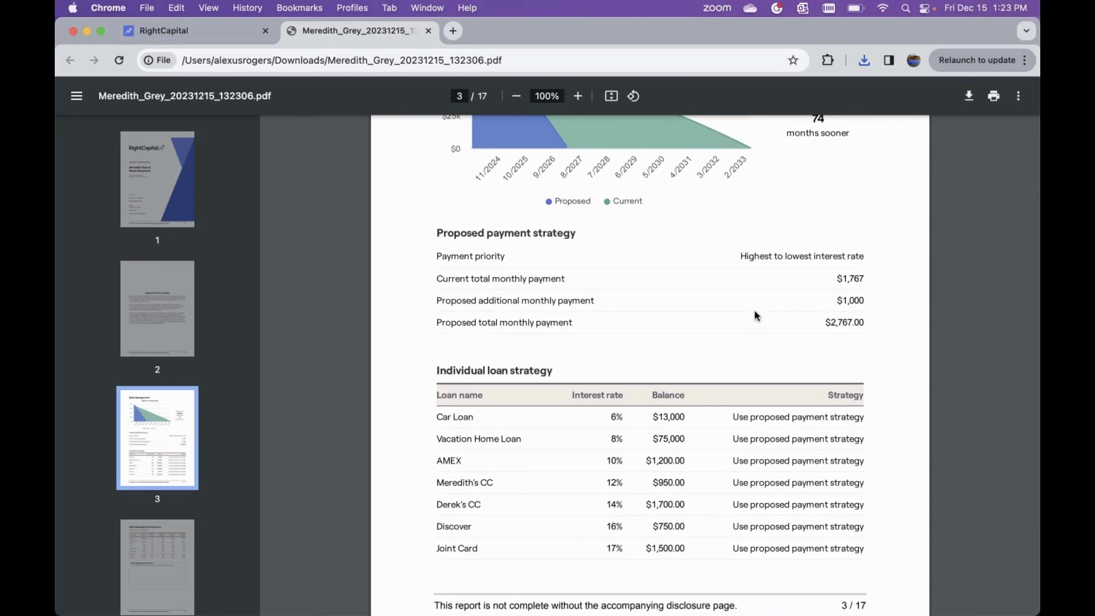
{"action": "scroll", "coordinate": [756, 315], "scroll_direction": "down", "scroll_amount": 5}
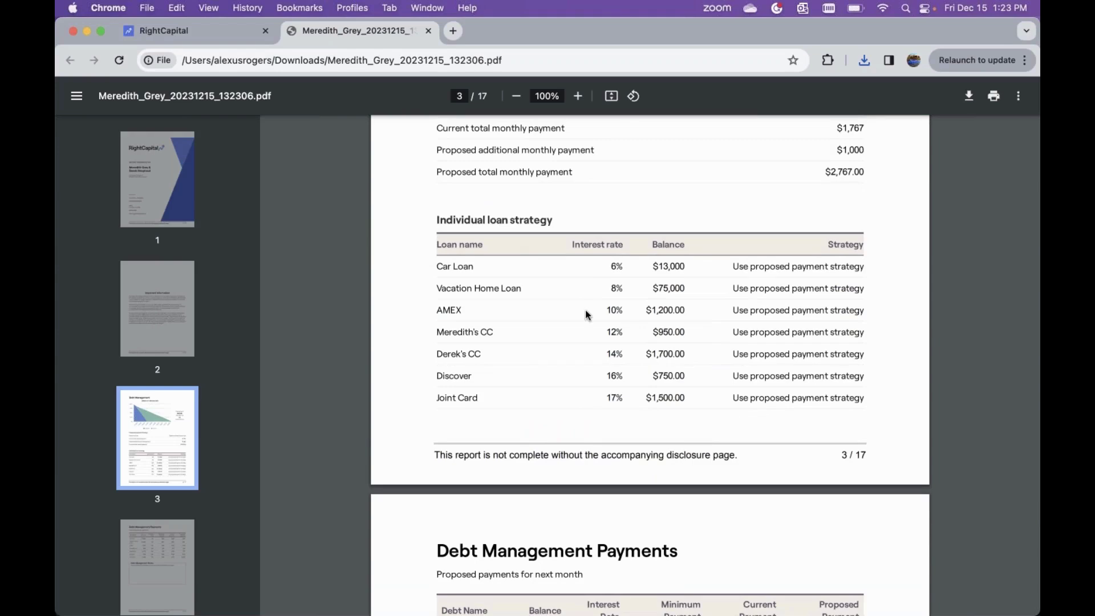
{"action": "scroll", "coordinate": [587, 313], "scroll_direction": "down", "scroll_amount": 10}
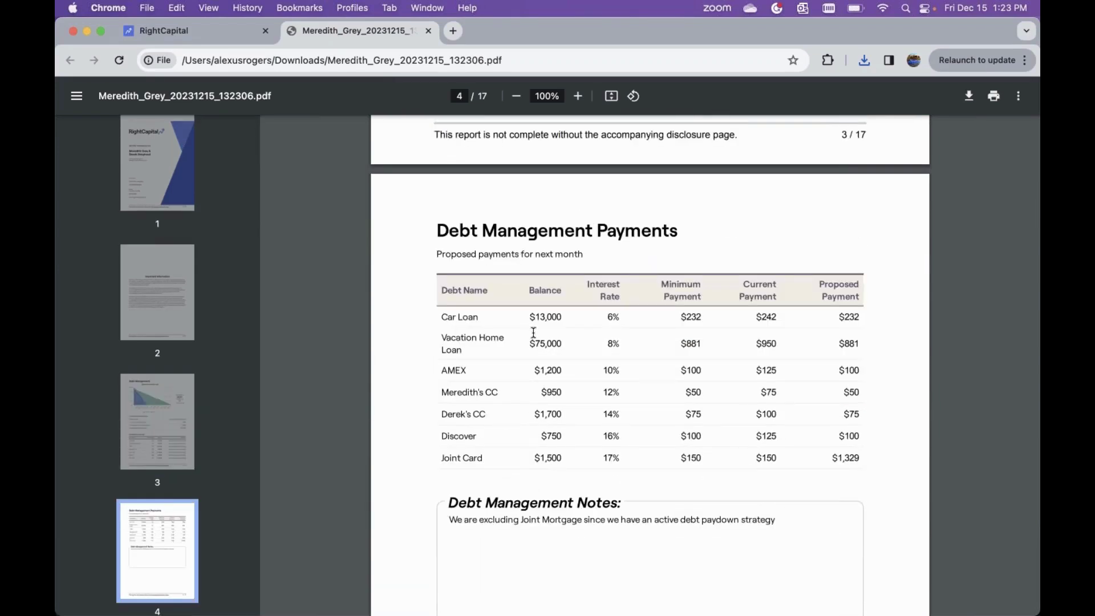
Examine the PDF report's Monte Carlo Analysis, Retirement Analysis Action Items and the proposed plan's retirement detail charts
{"action": "scroll", "coordinate": [533, 333], "scroll_direction": "down", "scroll_amount": 2}
{"action": "scroll", "coordinate": [534, 333], "scroll_direction": "down", "scroll_amount": 3}
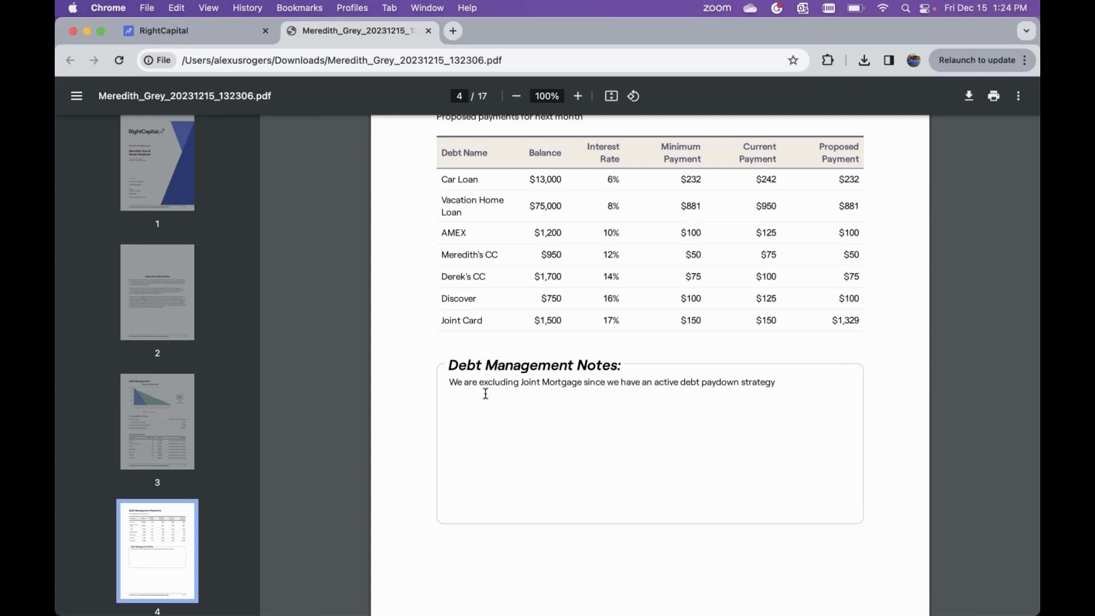
{"action": "scroll", "coordinate": [485, 393], "scroll_direction": "down", "scroll_amount": 10}
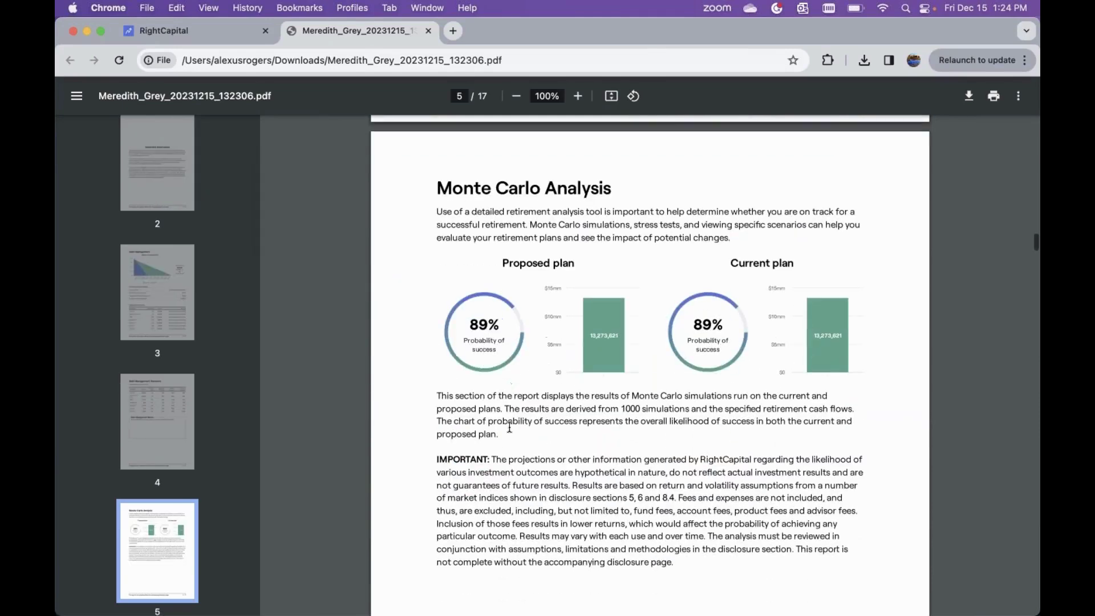
{"action": "scroll", "coordinate": [731, 368], "scroll_direction": "down", "scroll_amount": 10}
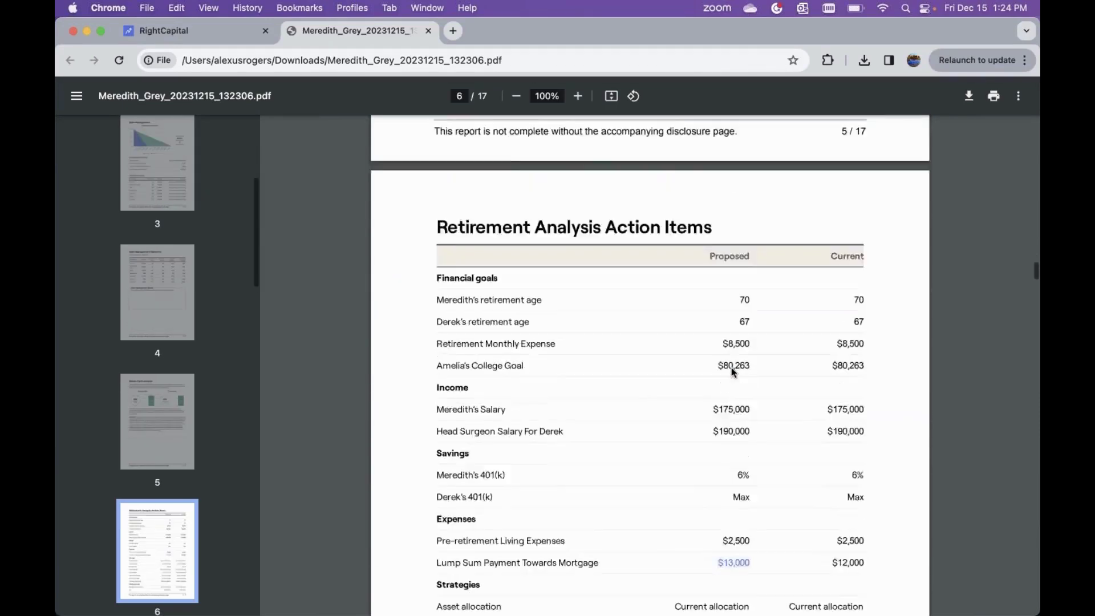
{"action": "scroll", "coordinate": [732, 371], "scroll_direction": "down", "scroll_amount": 5}
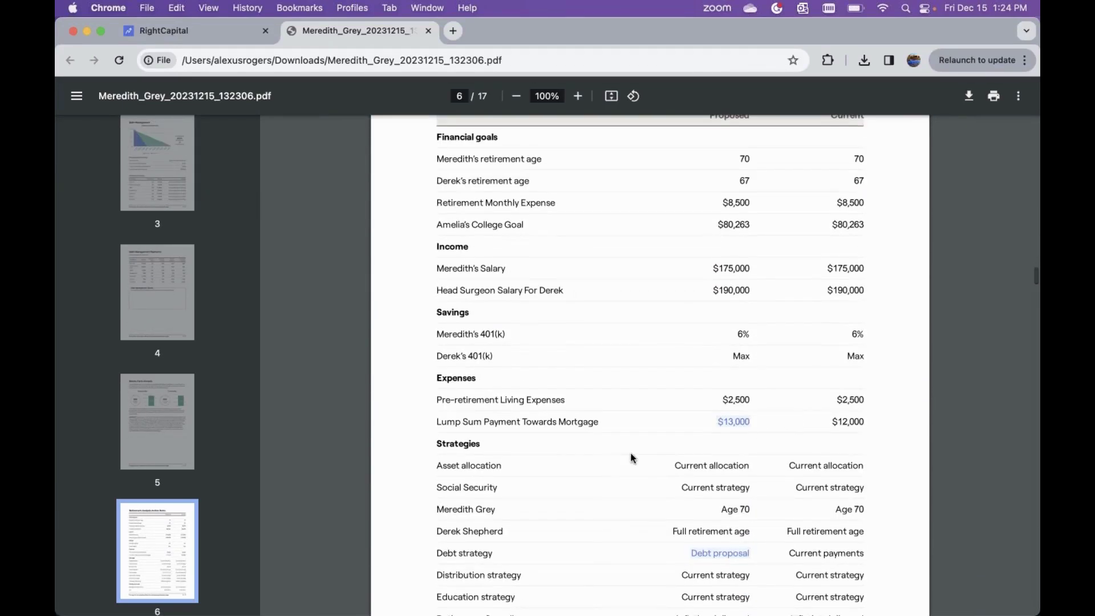
{"action": "scroll", "coordinate": [631, 457], "scroll_direction": "down", "scroll_amount": 1}
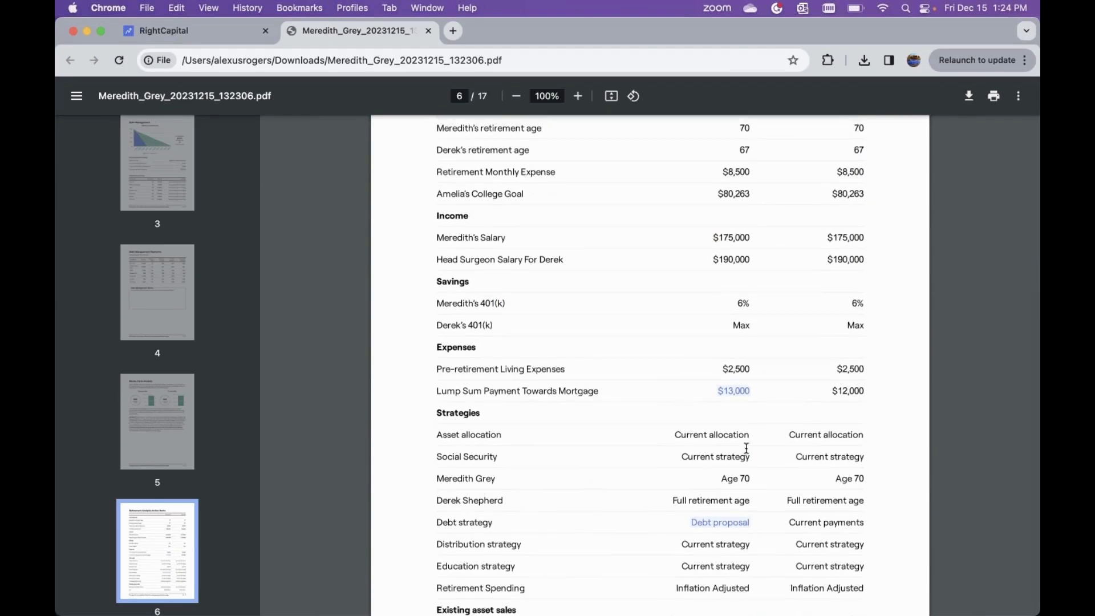
{"action": "scroll", "coordinate": [746, 448], "scroll_direction": "down", "scroll_amount": 4}
{"action": "scroll", "coordinate": [805, 464], "scroll_direction": "down", "scroll_amount": 15}
{"action": "scroll", "coordinate": [804, 465], "scroll_direction": "down", "scroll_amount": 15}
{"action": "scroll", "coordinate": [804, 465], "scroll_direction": "down", "scroll_amount": 15}
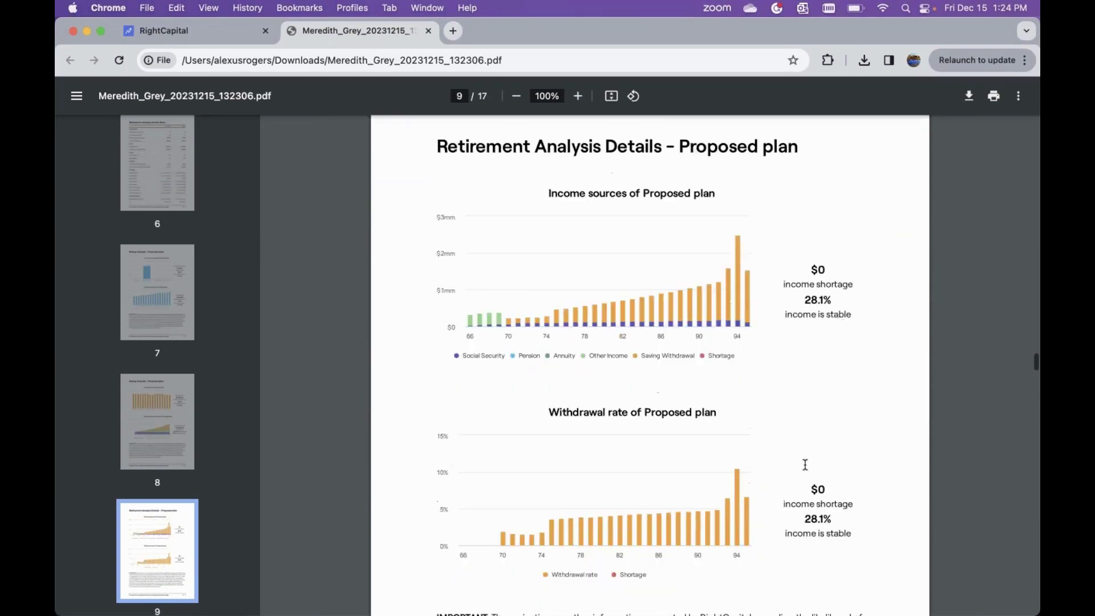
{"action": "scroll", "coordinate": [804, 464], "scroll_direction": "down", "scroll_amount": 2}
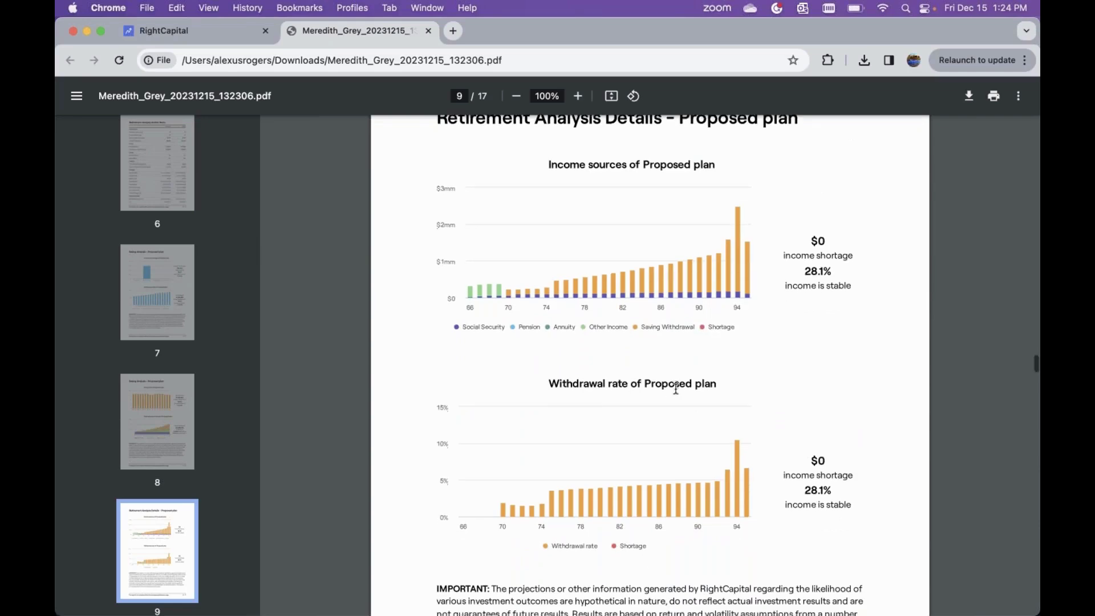
Examine the Blueprint Net Worth page of the PDF report, including the individually and jointly held accounts and loans
{"action": "scroll", "coordinate": [676, 388], "scroll_direction": "down", "scroll_amount": 15}
{"action": "scroll", "coordinate": [676, 388], "scroll_direction": "down", "scroll_amount": 10}
{"action": "scroll", "coordinate": [676, 388], "scroll_direction": "down", "scroll_amount": 12}
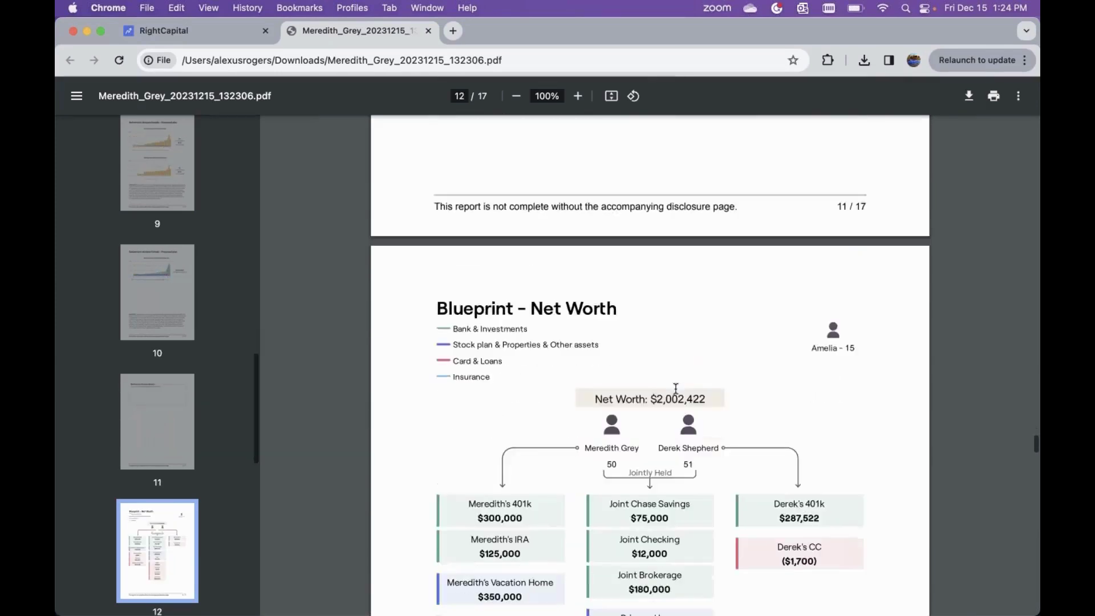
{"action": "scroll", "coordinate": [675, 388], "scroll_direction": "down", "scroll_amount": 5}
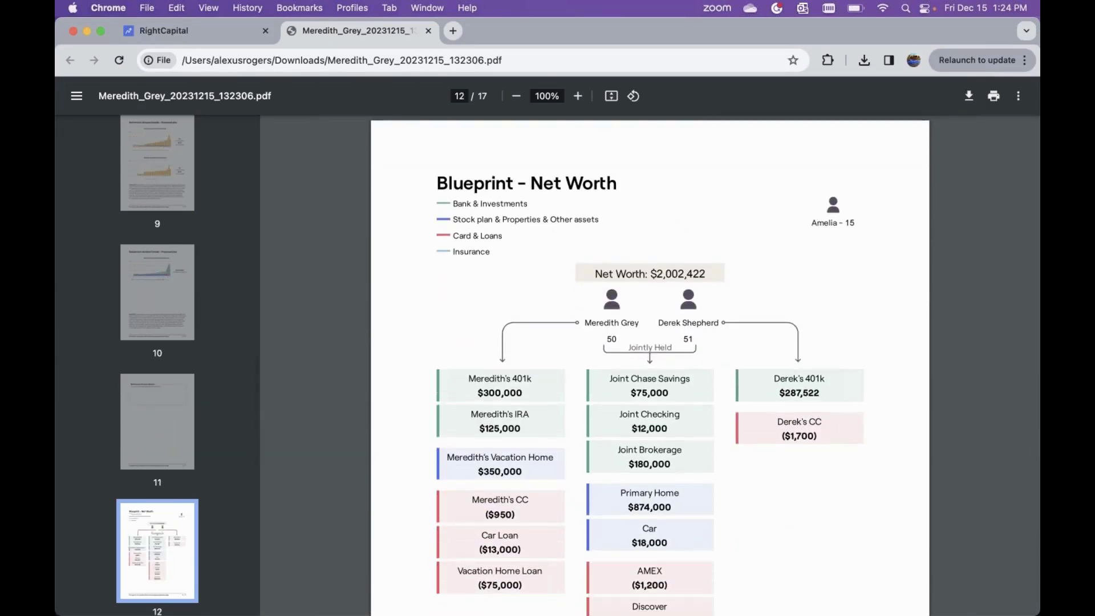
{"action": "scroll", "coordinate": [565, 326], "scroll_direction": "down", "scroll_amount": 5}
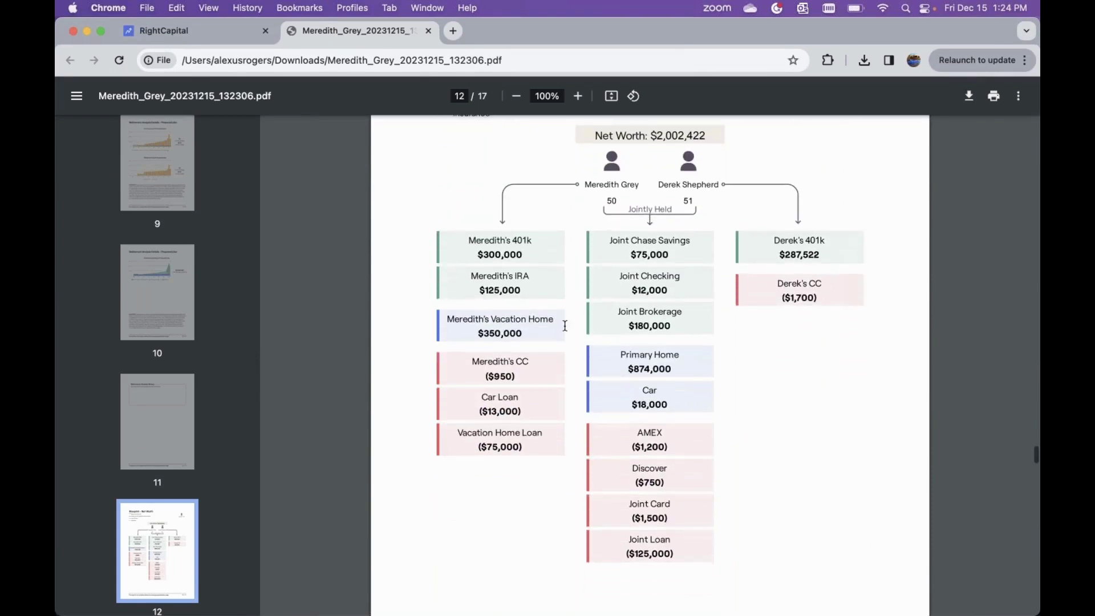
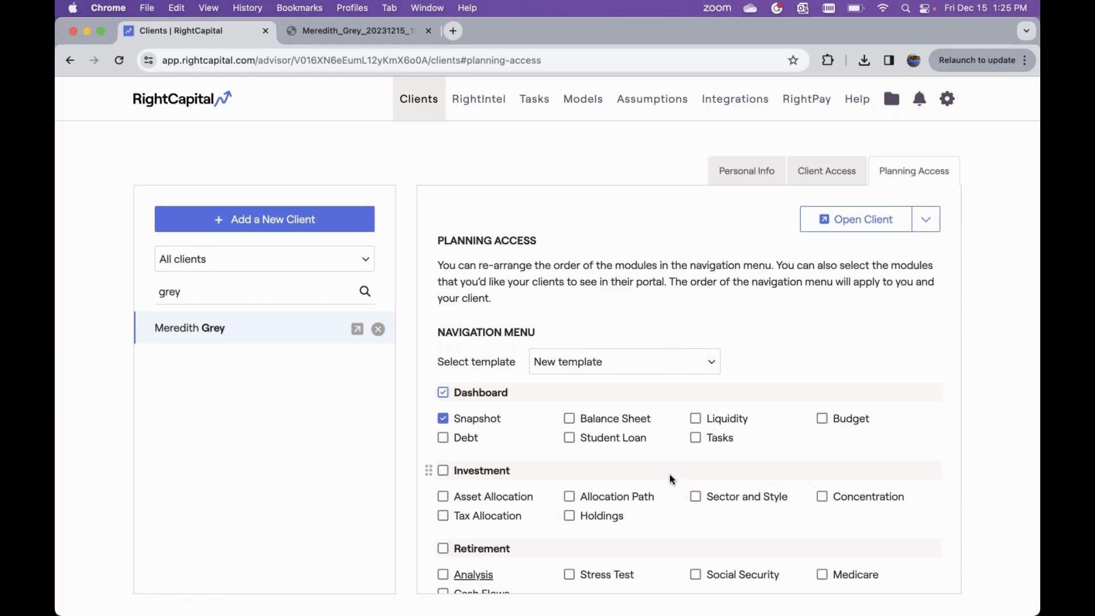
Give the client planning access to Debt instead of Snapshot in the Dashboard modules
{"action": "scroll", "coordinate": [669, 477], "scroll_direction": "down", "scroll_amount": 2}
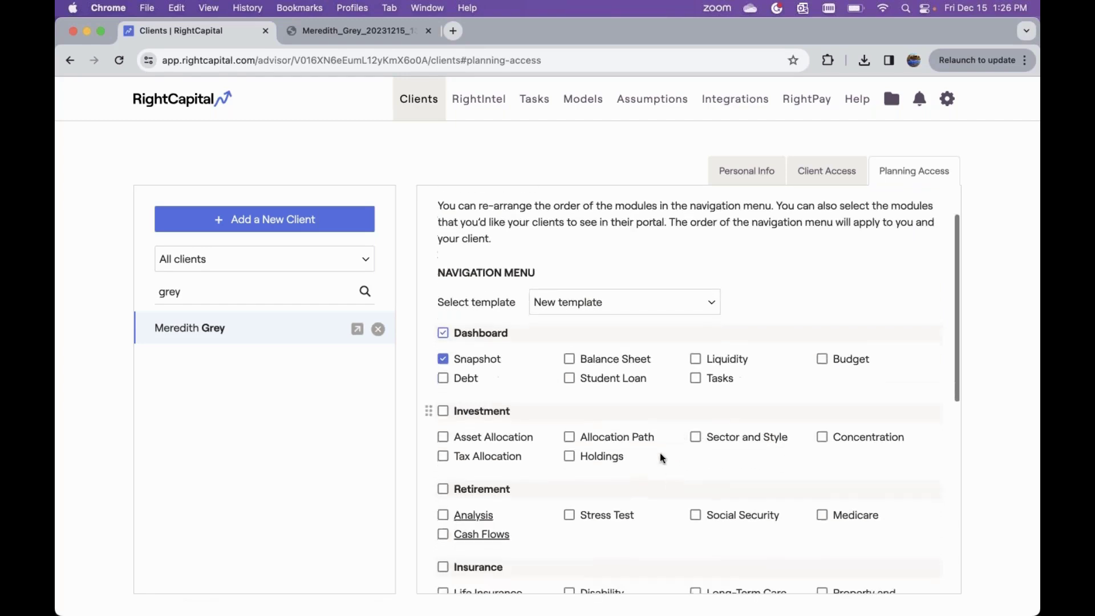
{"action": "left_click", "coordinate": [468, 364]}
{"action": "left_click", "coordinate": [446, 379]}
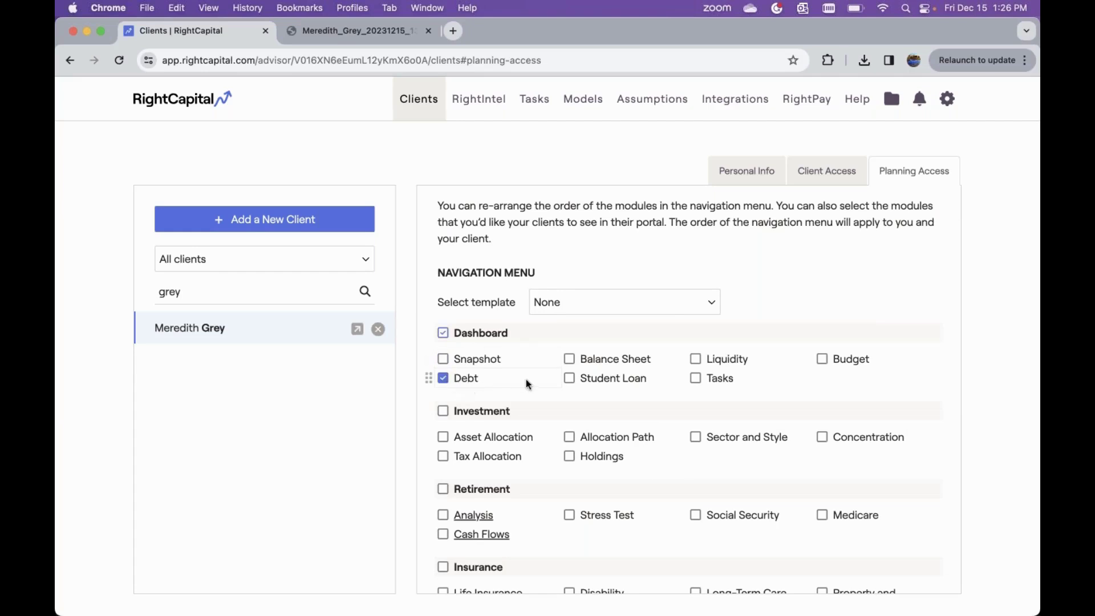
Give the client access to Retirement Analysis, excluding the Confidence, Savings and Retirement Details sections, and confirm the selection
{"action": "scroll", "coordinate": [573, 378], "scroll_direction": "down", "scroll_amount": 5}
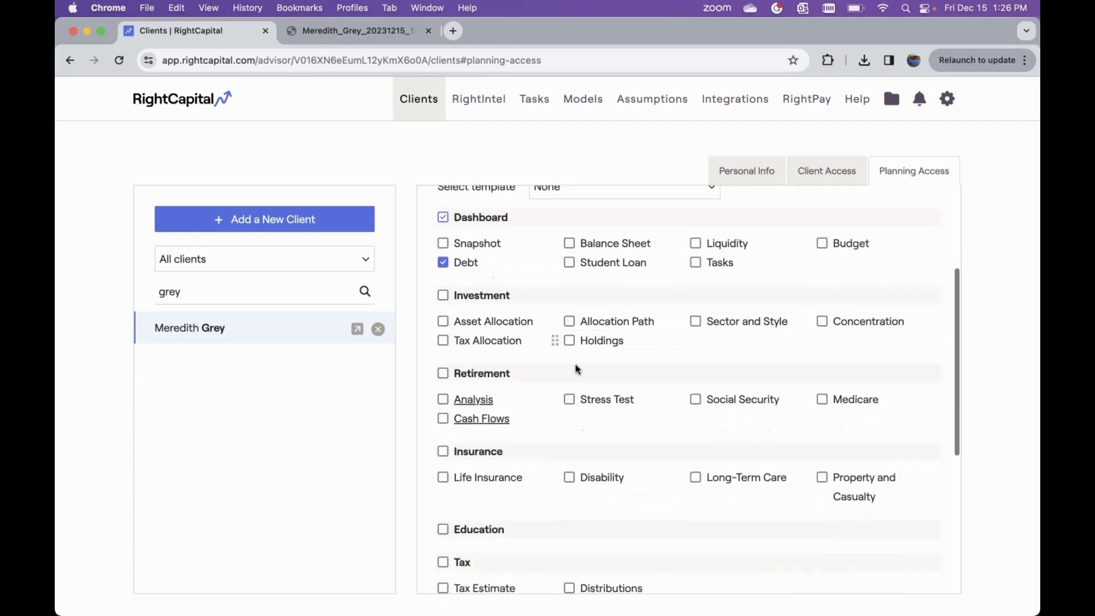
{"action": "left_click", "coordinate": [443, 377]}
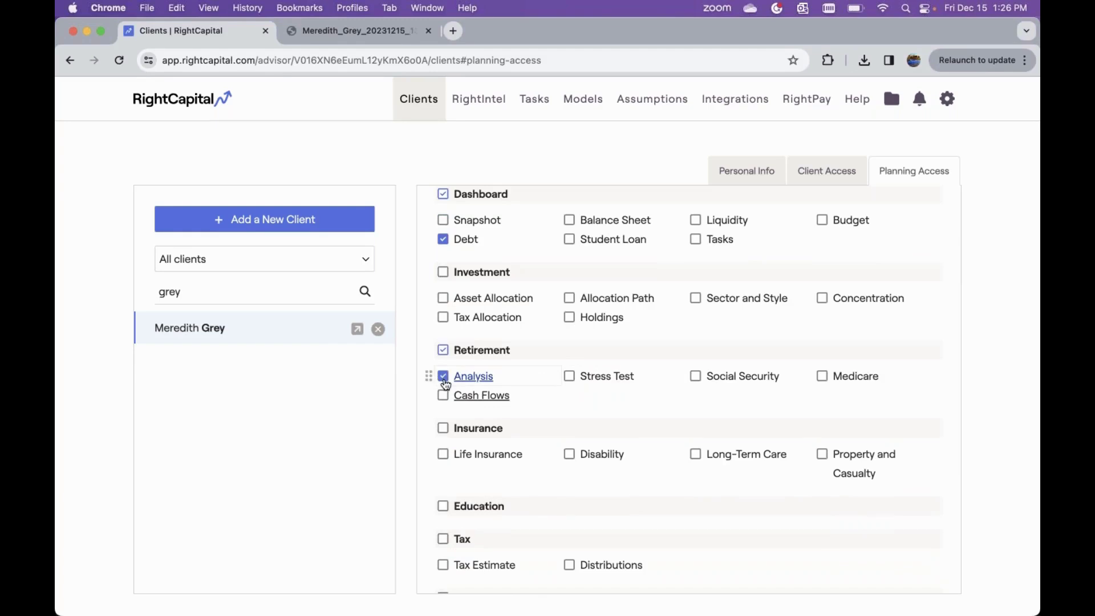
{"action": "left_click", "coordinate": [463, 380]}
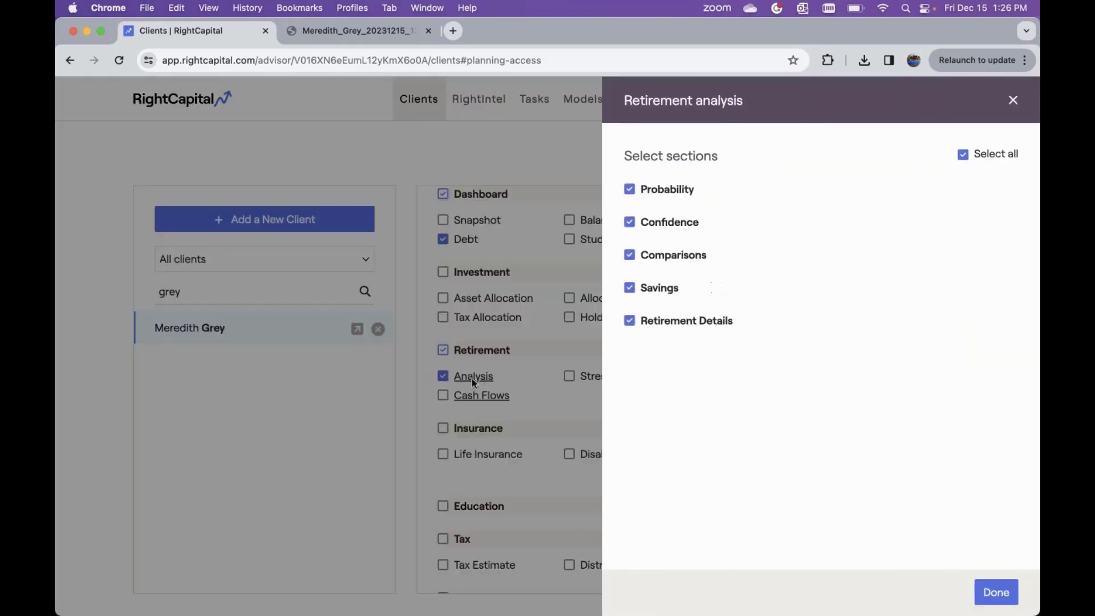
{"action": "left_click", "coordinate": [629, 221]}
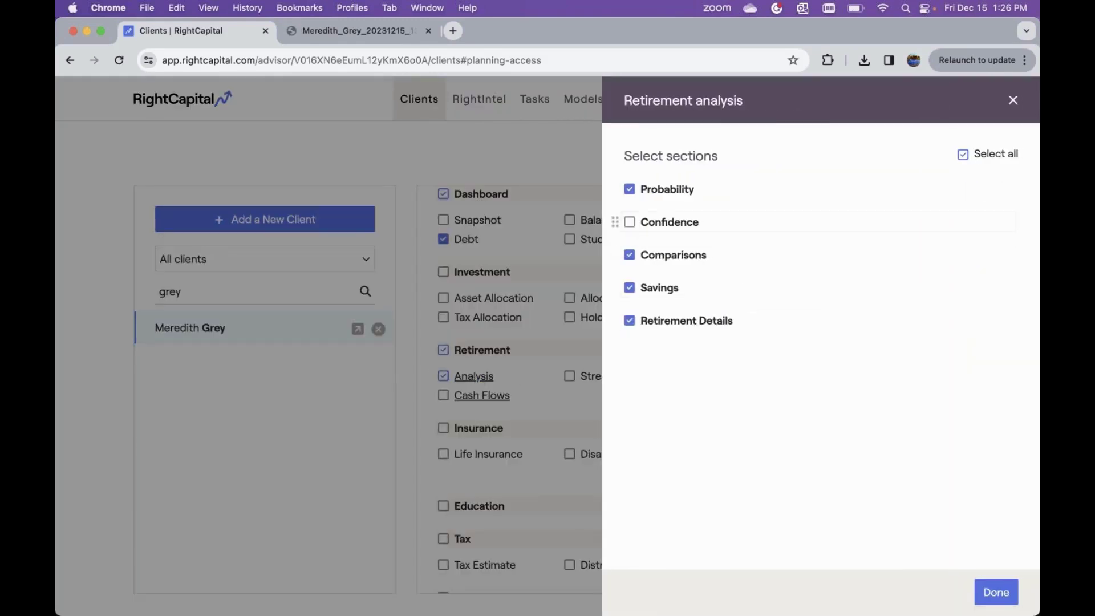
{"action": "left_click", "coordinate": [630, 260]}
{"action": "left_click", "coordinate": [628, 255]}
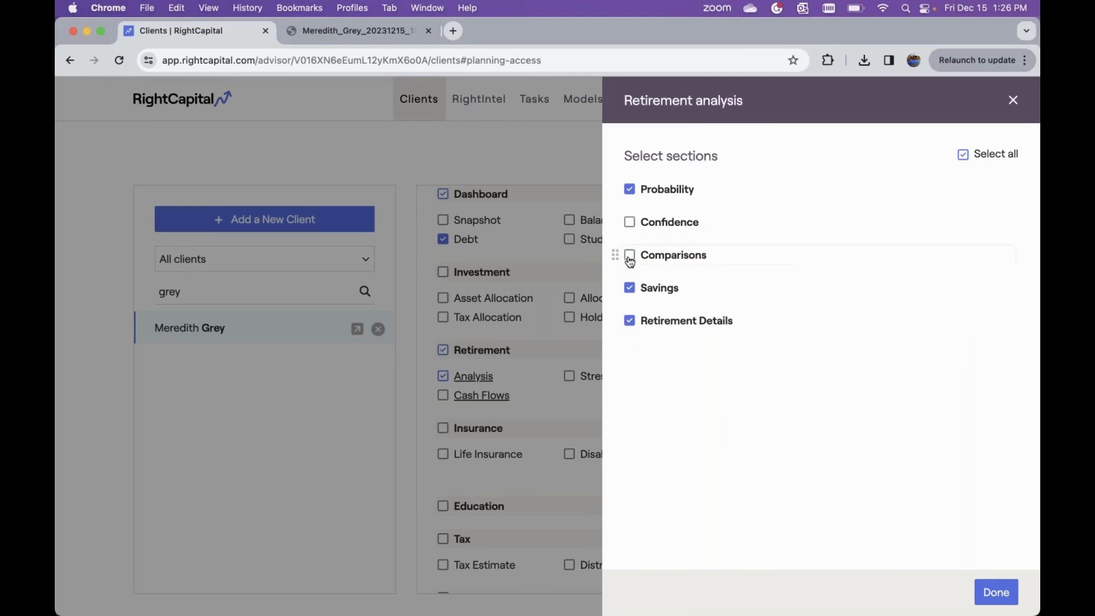
{"action": "left_click", "coordinate": [629, 288]}
{"action": "left_click", "coordinate": [629, 320]}
{"action": "left_click", "coordinate": [994, 592]}
Limit the client's Profile modules to Blueprint only and save the planning access settings
{"action": "scroll", "coordinate": [789, 435], "scroll_direction": "down", "scroll_amount": 5}
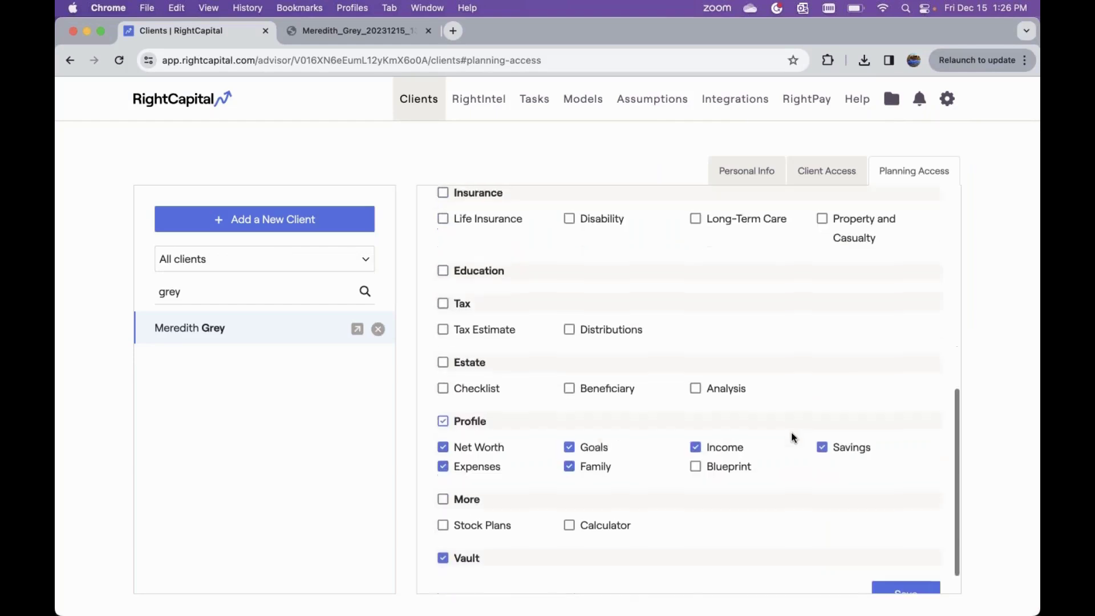
{"action": "left_click", "coordinate": [461, 425]}
{"action": "left_click", "coordinate": [707, 466]}
{"action": "scroll", "coordinate": [706, 472], "scroll_direction": "down", "scroll_amount": 1}
{"action": "left_click", "coordinate": [901, 564]}
Open the client's plan in Client Access Mode from the Planning Access page
{"action": "scroll", "coordinate": [817, 441], "scroll_direction": "up", "scroll_amount": 10}
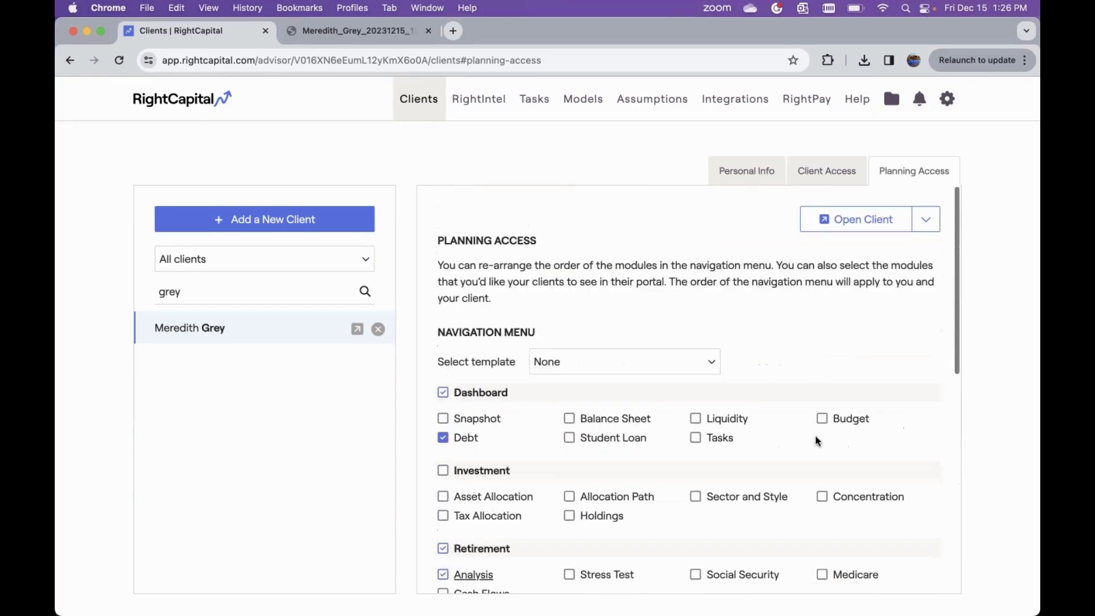
{"action": "left_click", "coordinate": [926, 220]}
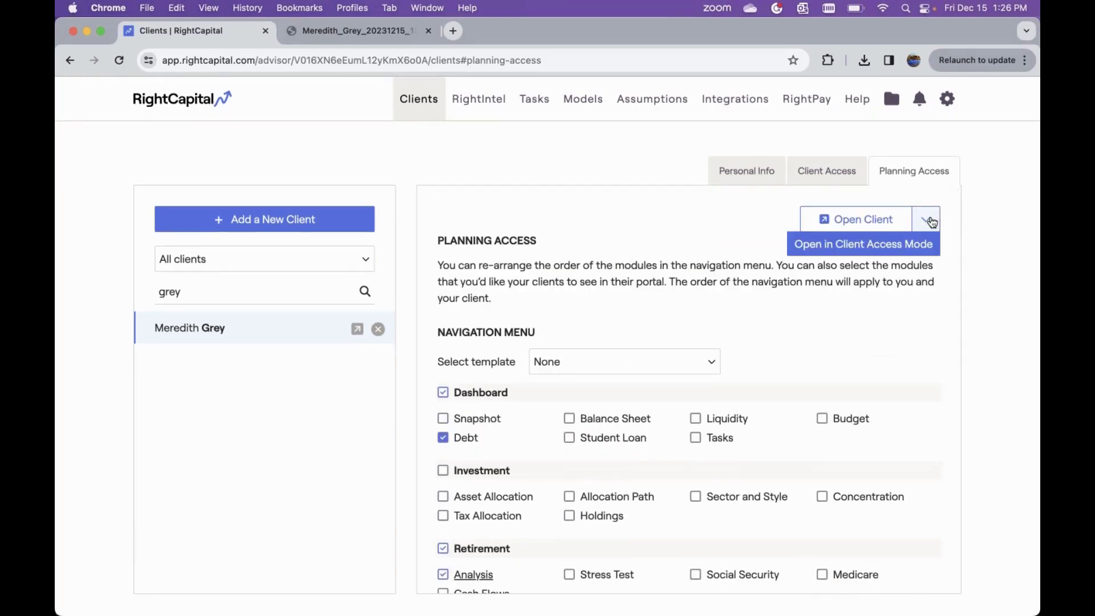
{"action": "left_click", "coordinate": [912, 244]}
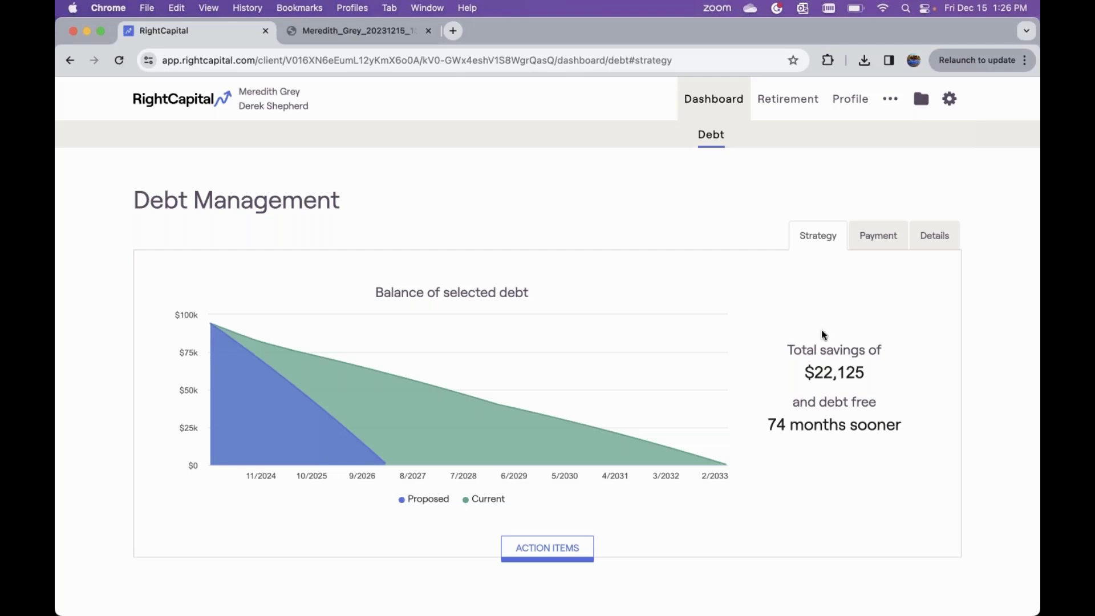
Review the Debt Management action items and the Retirement Analysis with its action items in the client's view
{"action": "left_click", "coordinate": [563, 550]}
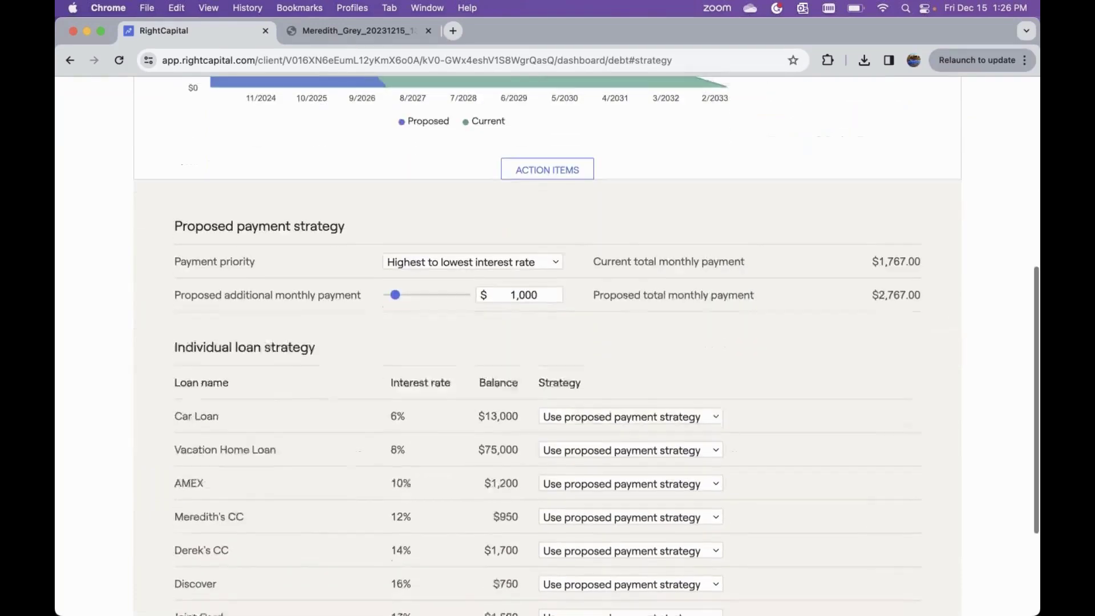
{"action": "scroll", "coordinate": [712, 456], "scroll_direction": "up", "scroll_amount": 10}
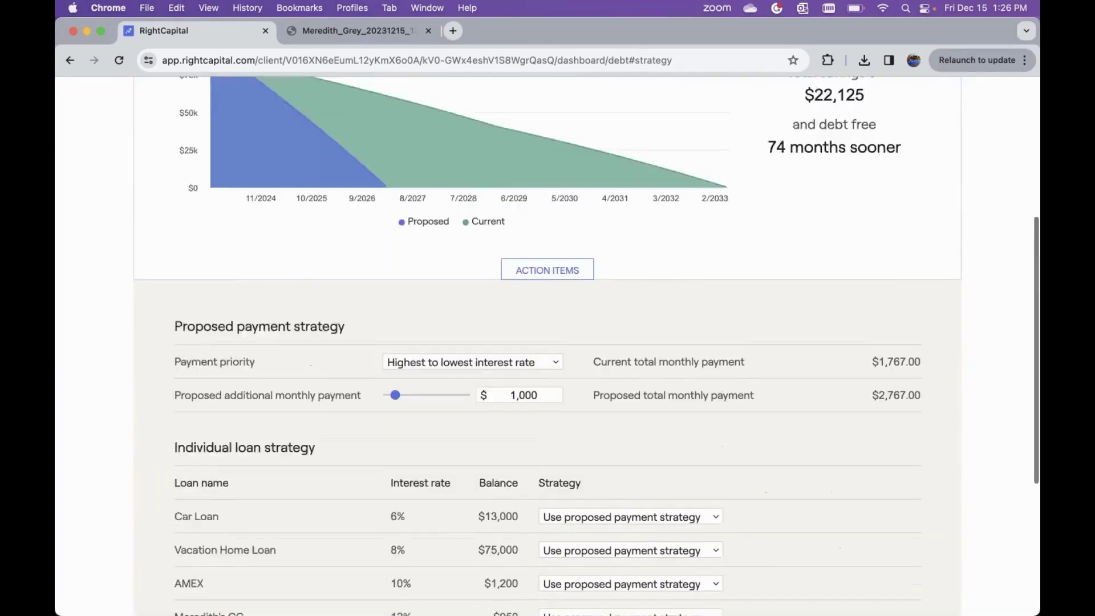
{"action": "left_click", "coordinate": [778, 119]}
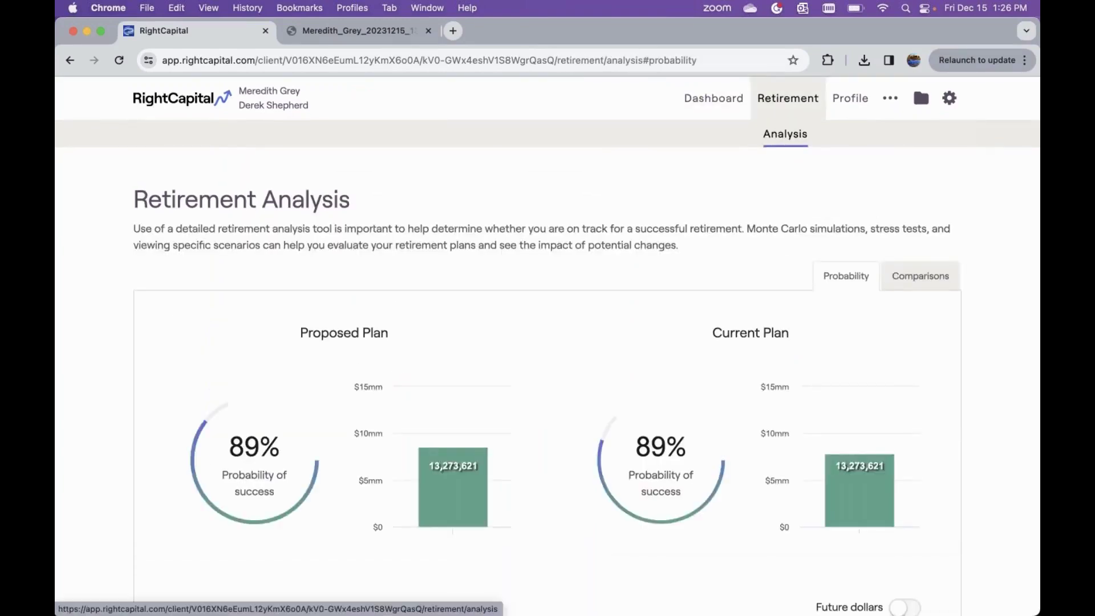
{"action": "scroll", "coordinate": [548, 346], "scroll_direction": "down", "scroll_amount": 9}
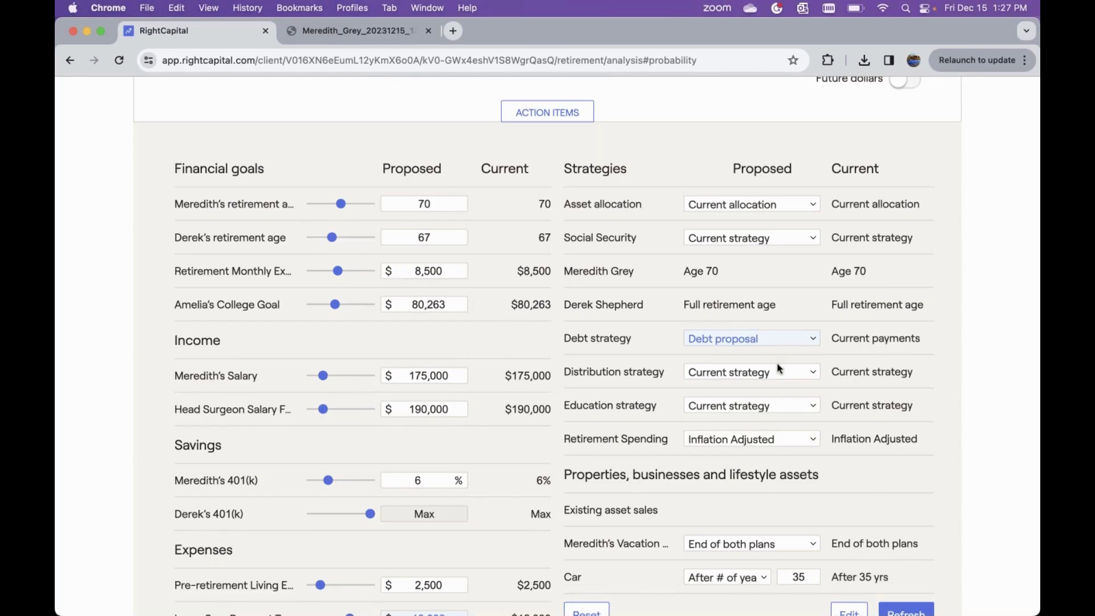
Open the Profile Blueprint in the client's view and review its Net Worth and Income, Savings, Expenses pages
{"action": "scroll", "coordinate": [718, 315], "scroll_direction": "up", "scroll_amount": 15}
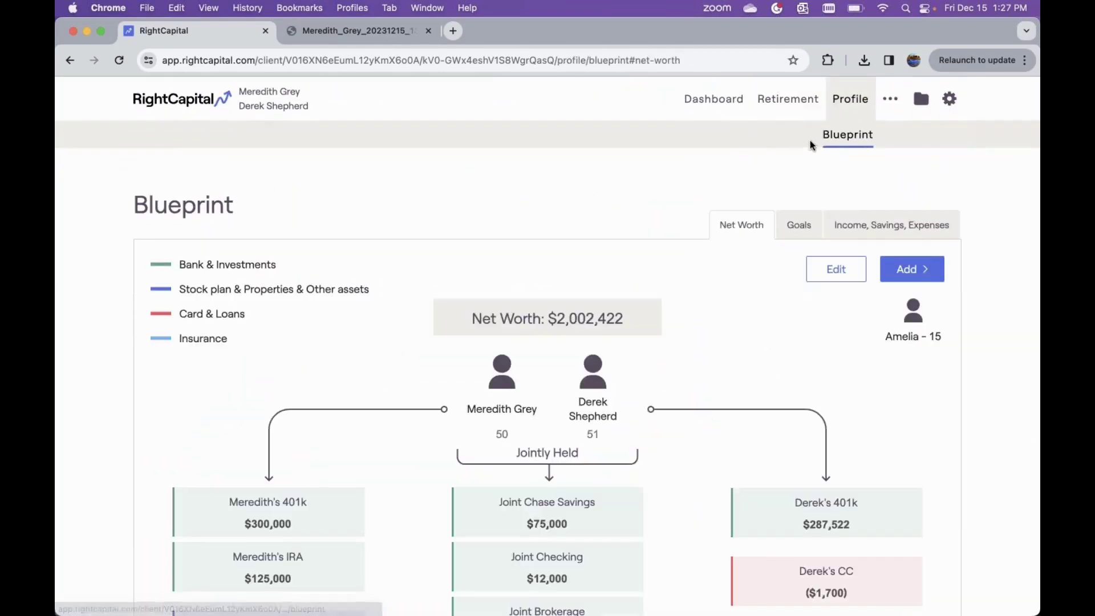
{"action": "scroll", "coordinate": [732, 370], "scroll_direction": "down", "scroll_amount": 5}
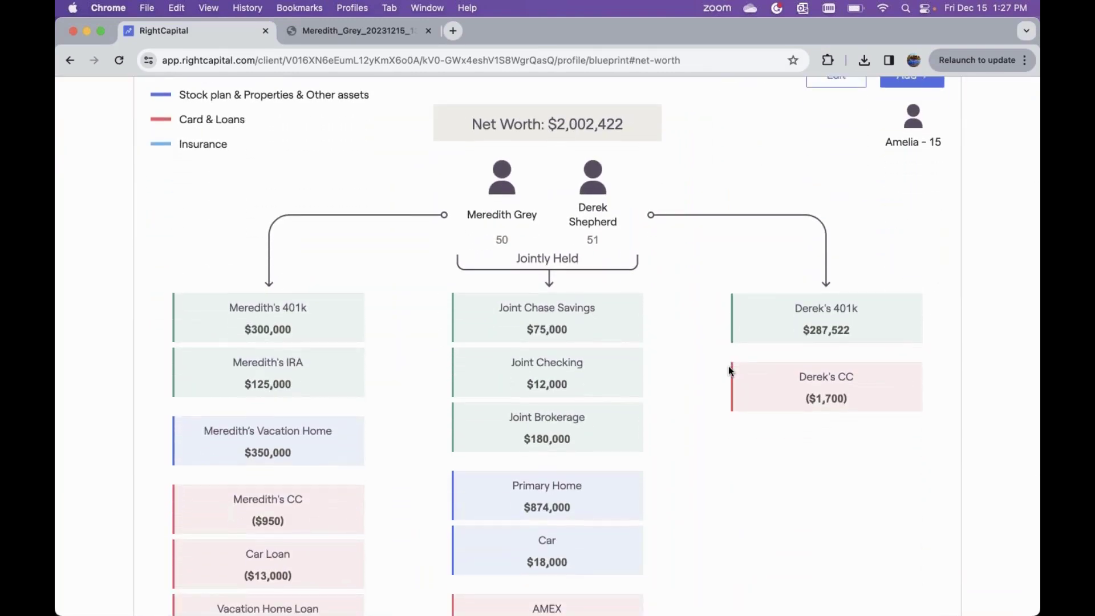
{"action": "scroll", "coordinate": [728, 371], "scroll_direction": "down", "scroll_amount": 5}
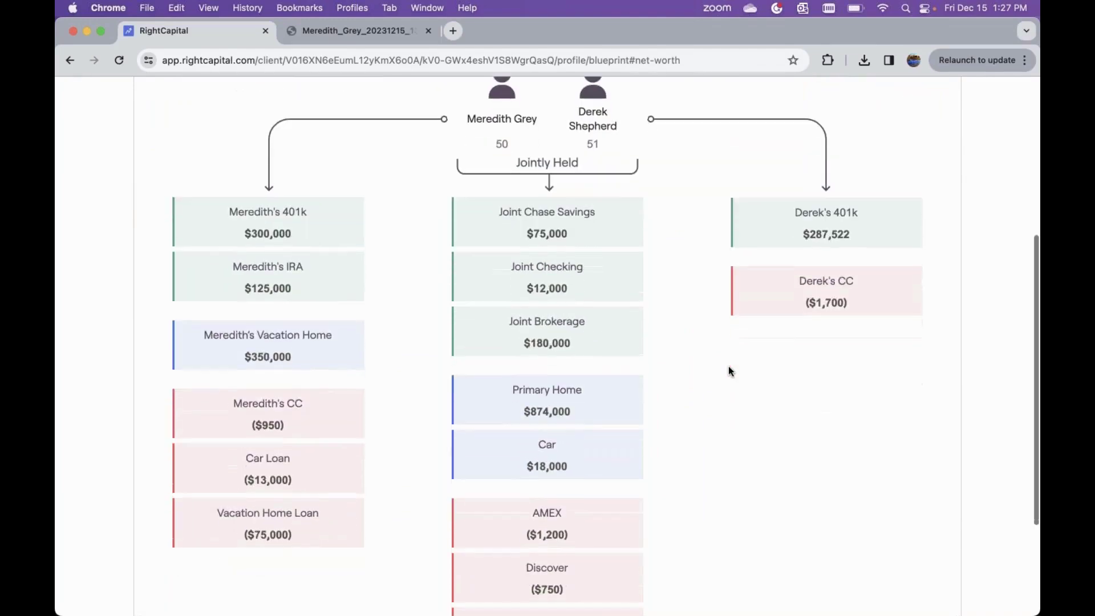
{"action": "scroll", "coordinate": [729, 371], "scroll_direction": "up", "scroll_amount": 10}
{"action": "scroll", "coordinate": [727, 366], "scroll_direction": "up", "scroll_amount": 1}
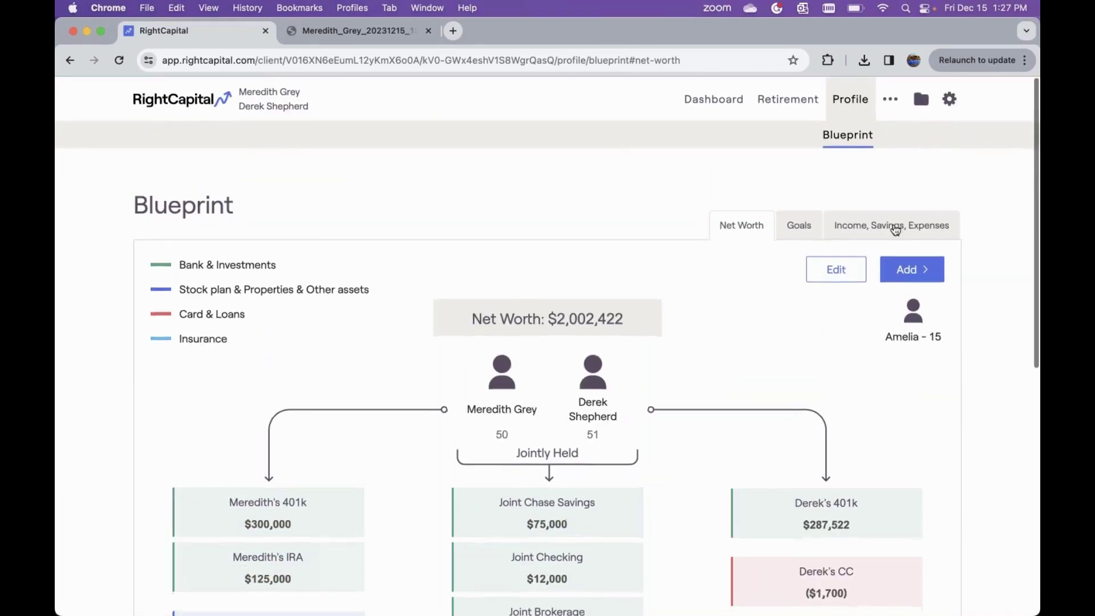
{"action": "left_click", "coordinate": [891, 225]}
{"action": "scroll", "coordinate": [656, 261], "scroll_direction": "down", "scroll_amount": 5}
{"action": "scroll", "coordinate": [655, 260], "scroll_direction": "up", "scroll_amount": 5}
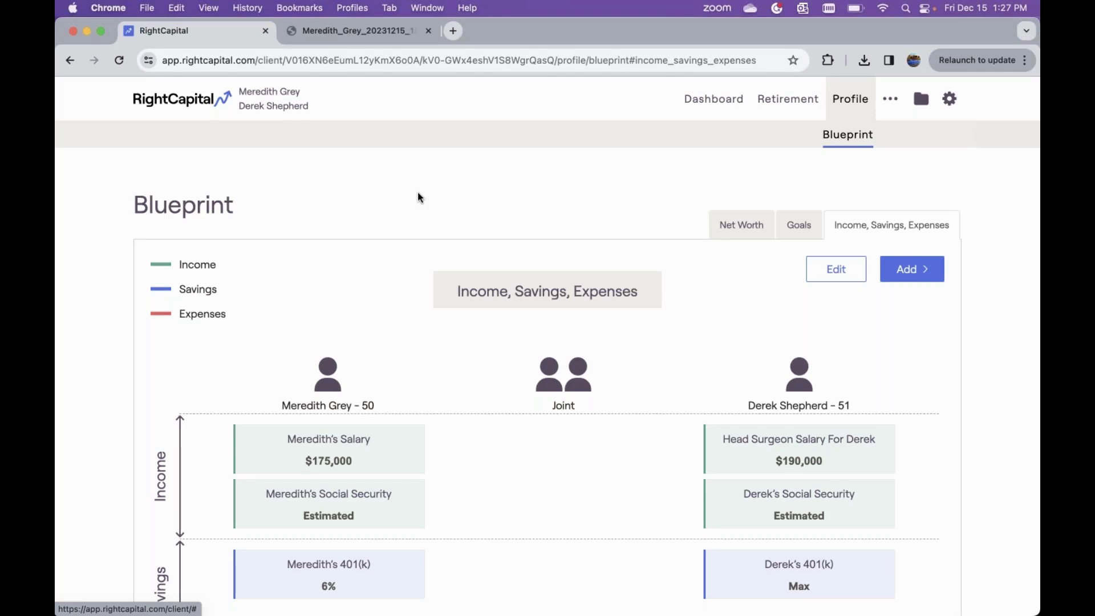
Return to the advisor portal, search for the client by last name and review the client's planning access modules
{"action": "left_click", "coordinate": [170, 102]}
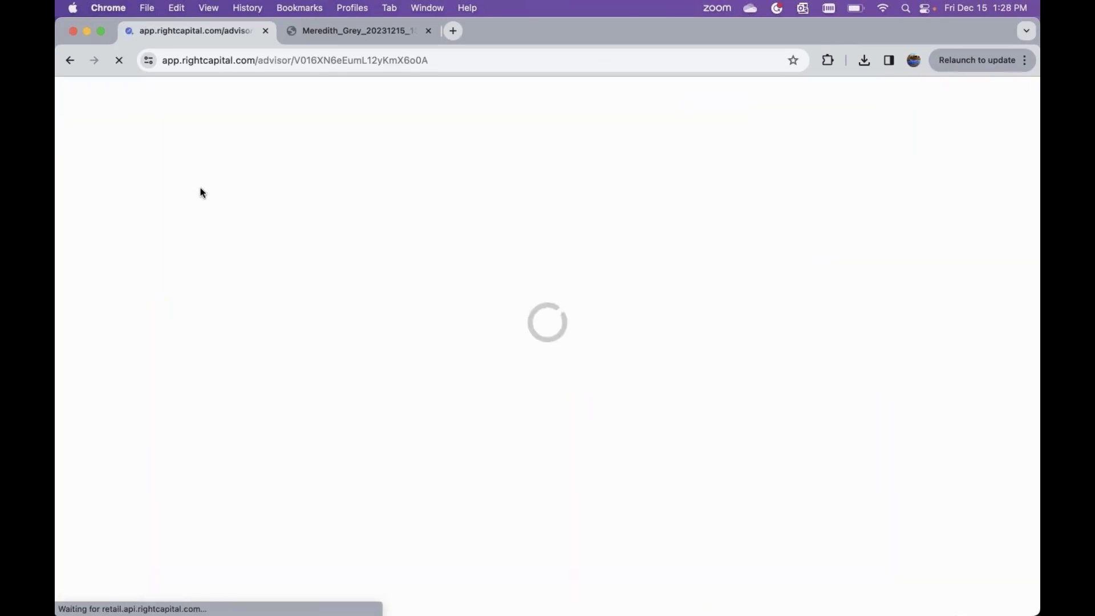
{"action": "type", "text": "grey"}
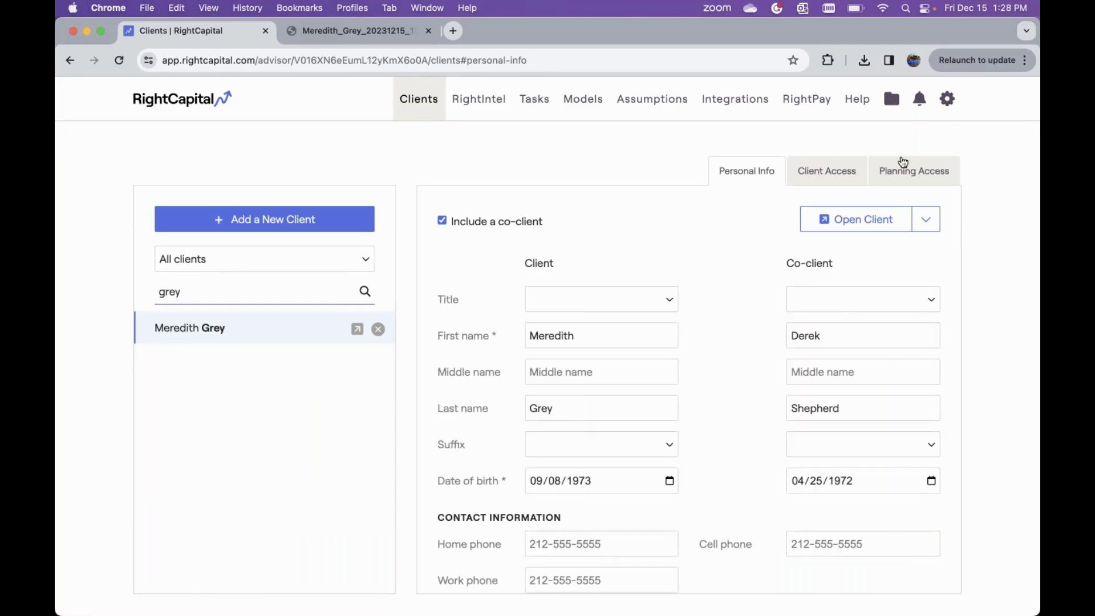
{"action": "left_click", "coordinate": [918, 170]}
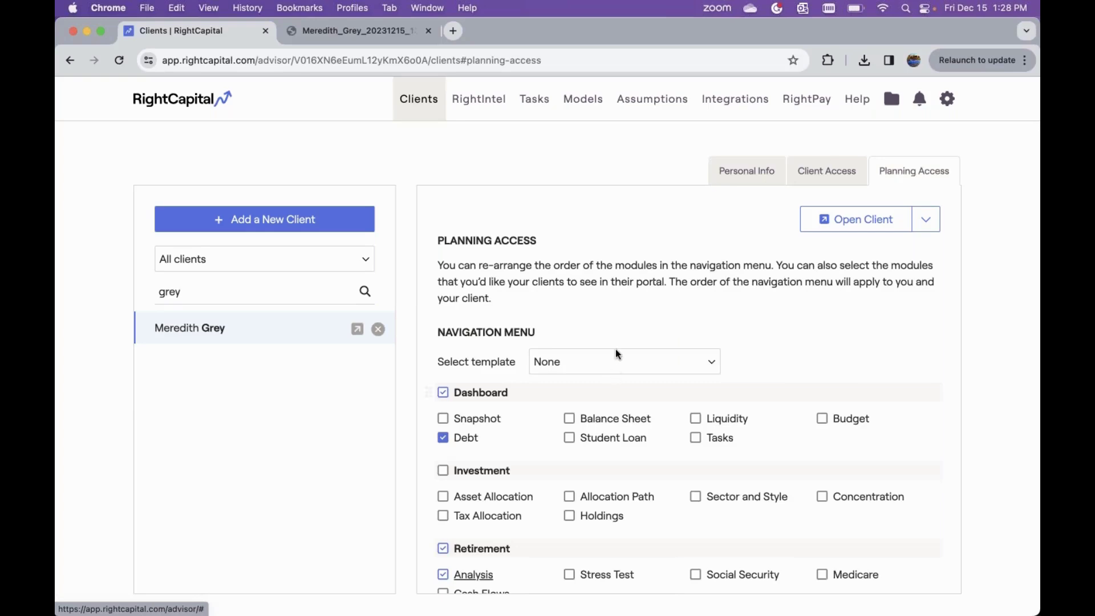
{"action": "scroll", "coordinate": [613, 342], "scroll_direction": "down", "scroll_amount": 10}
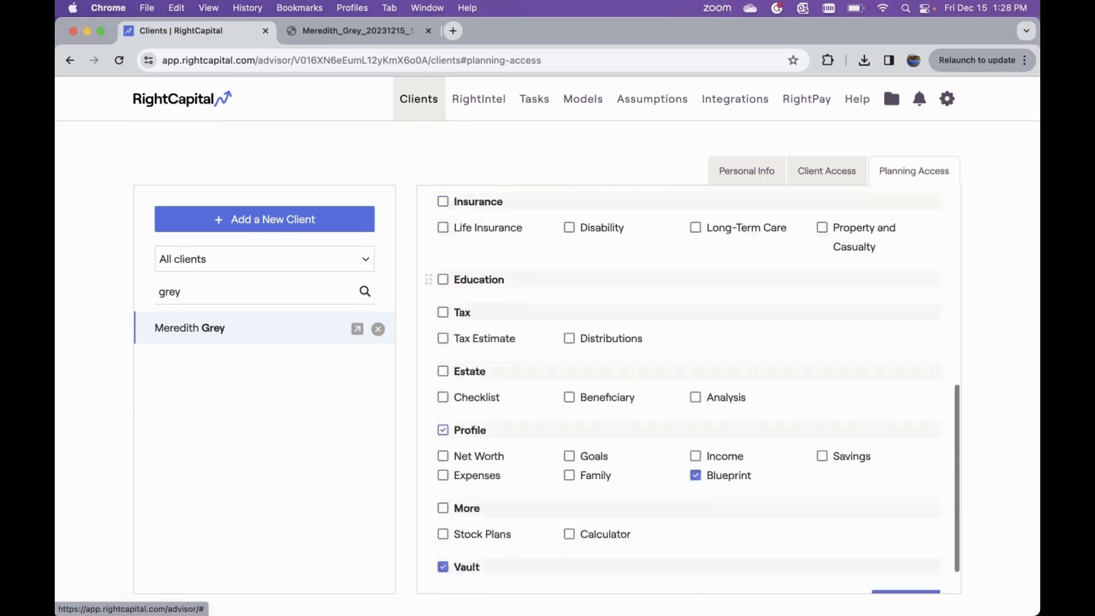
Reorder the client's navigation menu so that Profile comes first, above Dashboard, and Retirement sits directly above Investment
{"action": "scroll", "coordinate": [556, 386], "scroll_direction": "up", "scroll_amount": 3}
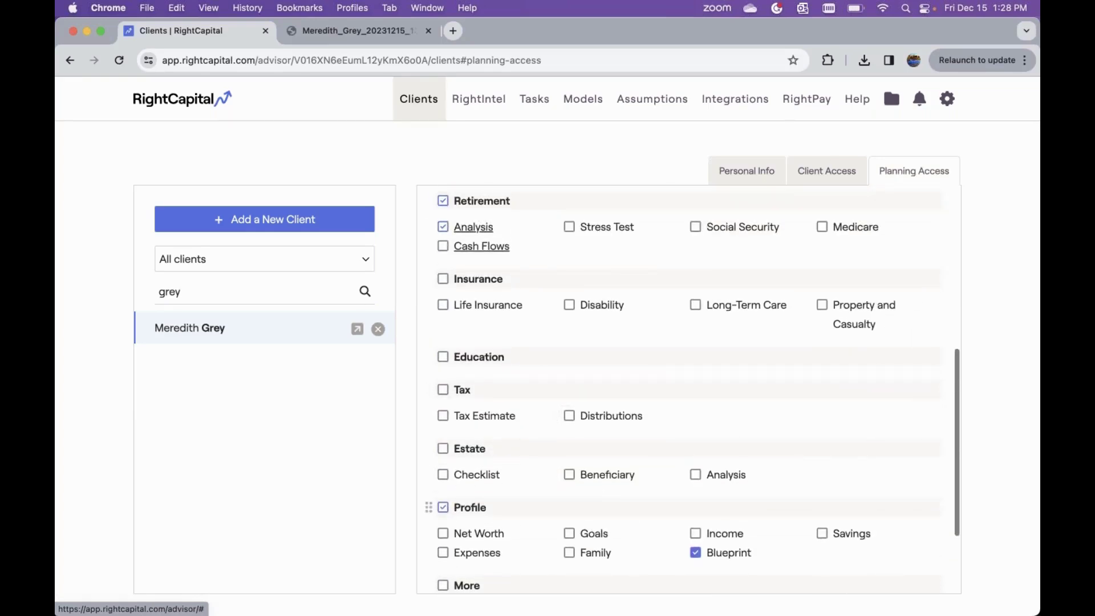
{"action": "left_click_drag", "start_coordinate": [416, 397], "coordinate": [437, 204]}
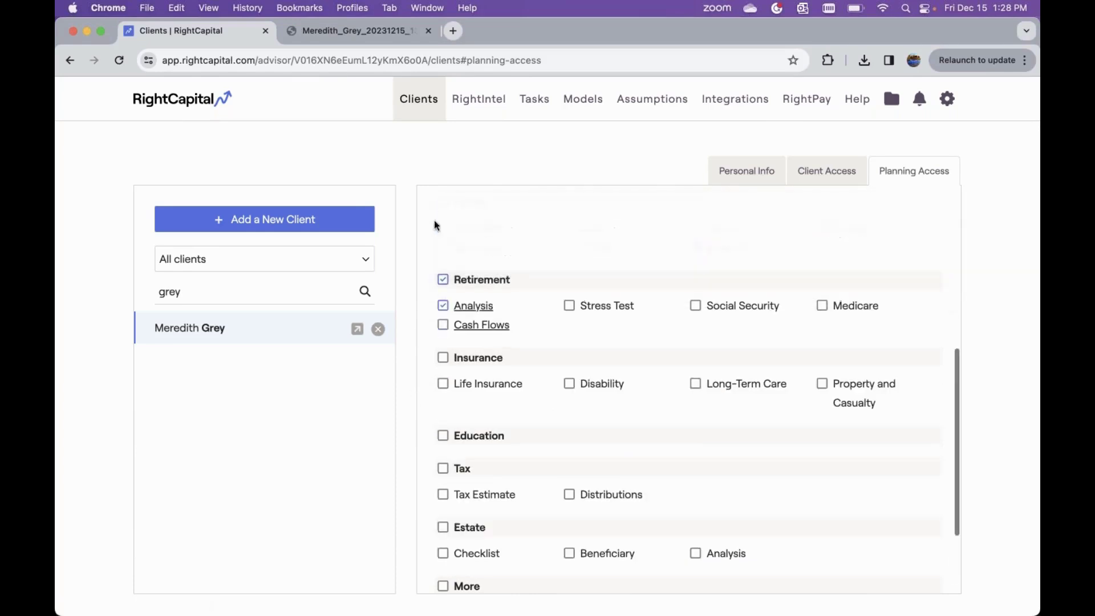
{"action": "scroll", "coordinate": [427, 427], "scroll_direction": "up", "scroll_amount": 5}
{"action": "left_click_drag", "start_coordinate": [426, 427], "coordinate": [429, 267]}
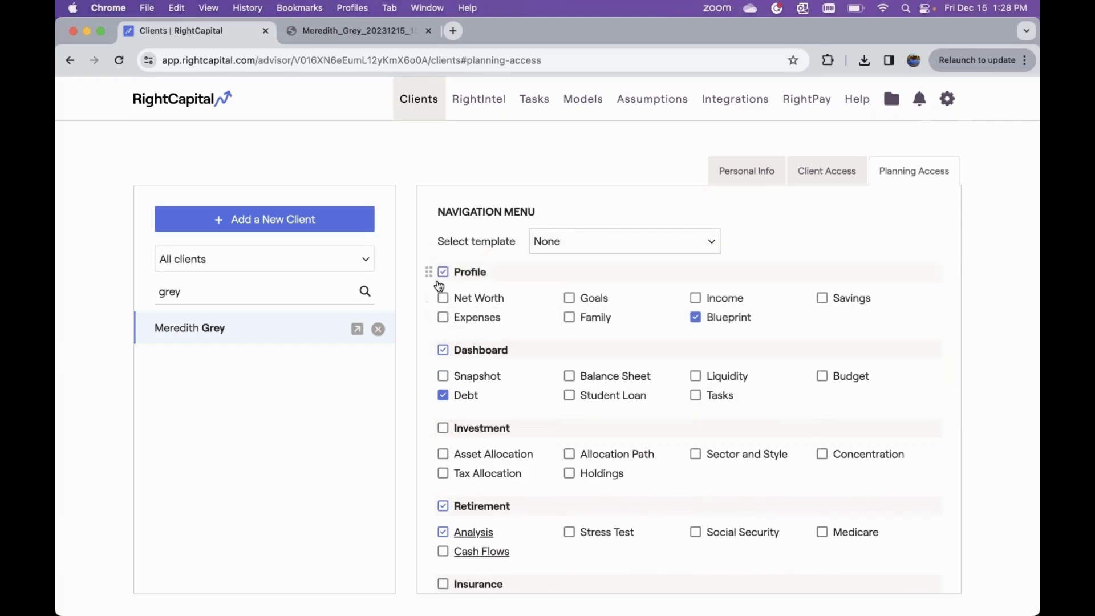
{"action": "mouse_move", "coordinate": [430, 350]}
{"action": "left_mouse_down"}
{"action": "mouse_move", "coordinate": [441, 383]}
{"action": "mouse_move", "coordinate": [439, 344]}
{"action": "mouse_move", "coordinate": [430, 350]}
{"action": "left_mouse_up"}
{"action": "left_click_drag", "start_coordinate": [427, 505], "coordinate": [429, 426]}
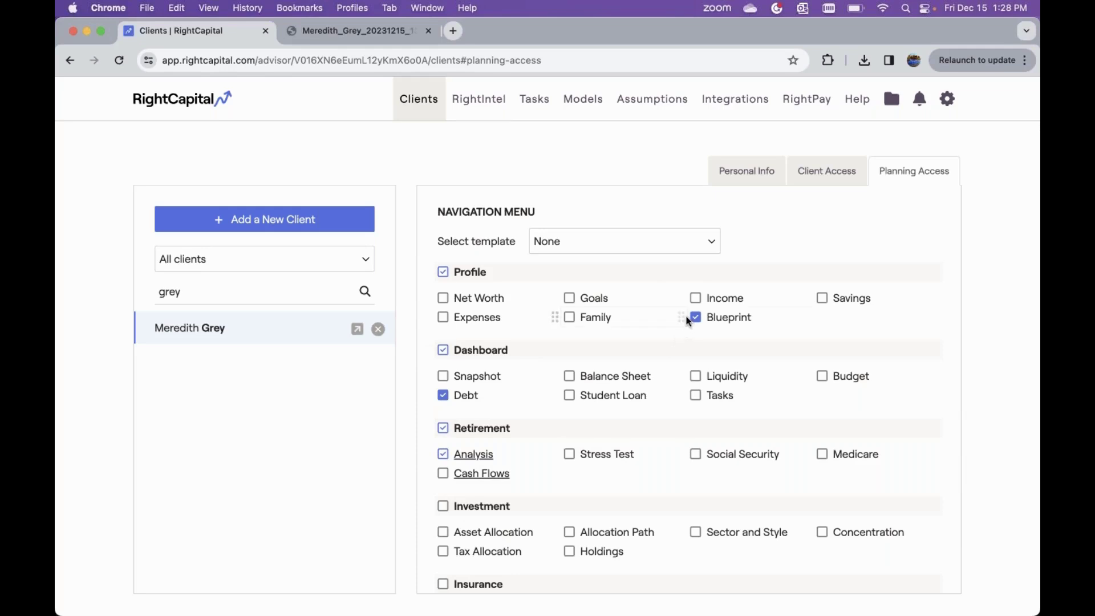
Within the Profile module, place Blueprint first, enable Expenses and Goals, move Expenses directly after Blueprint, and save the planning access settings
{"action": "left_click_drag", "start_coordinate": [683, 316], "coordinate": [439, 297]}
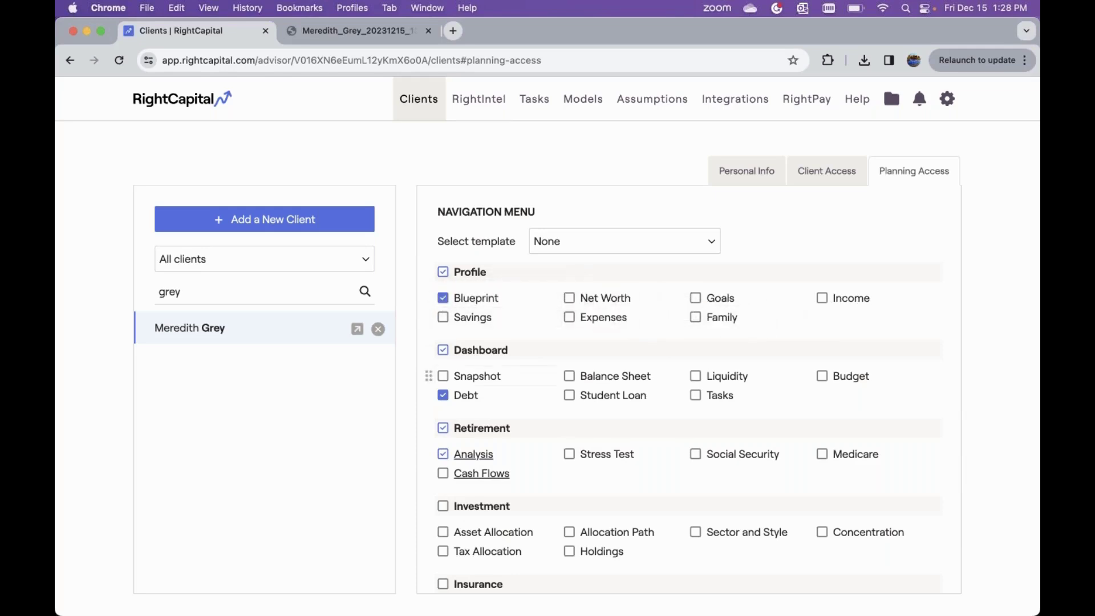
{"action": "left_click", "coordinate": [569, 317]}
{"action": "left_click", "coordinate": [695, 298]}
{"action": "left_click_drag", "start_coordinate": [554, 317], "coordinate": [431, 300]}
{"action": "scroll", "coordinate": [676, 331], "scroll_direction": "down", "scroll_amount": 6}
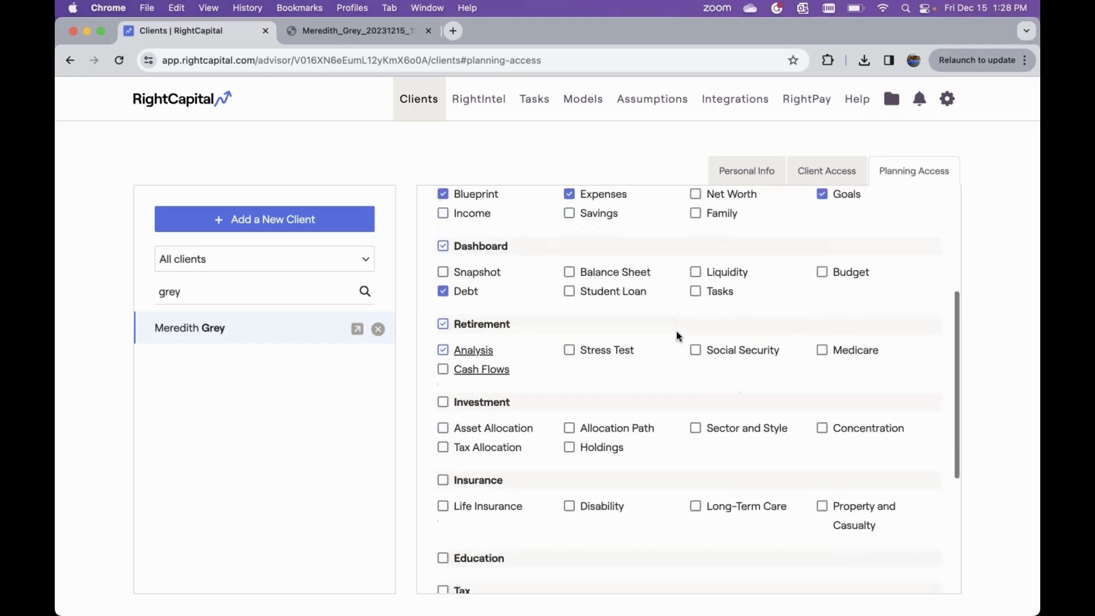
{"action": "left_click", "coordinate": [904, 561]}
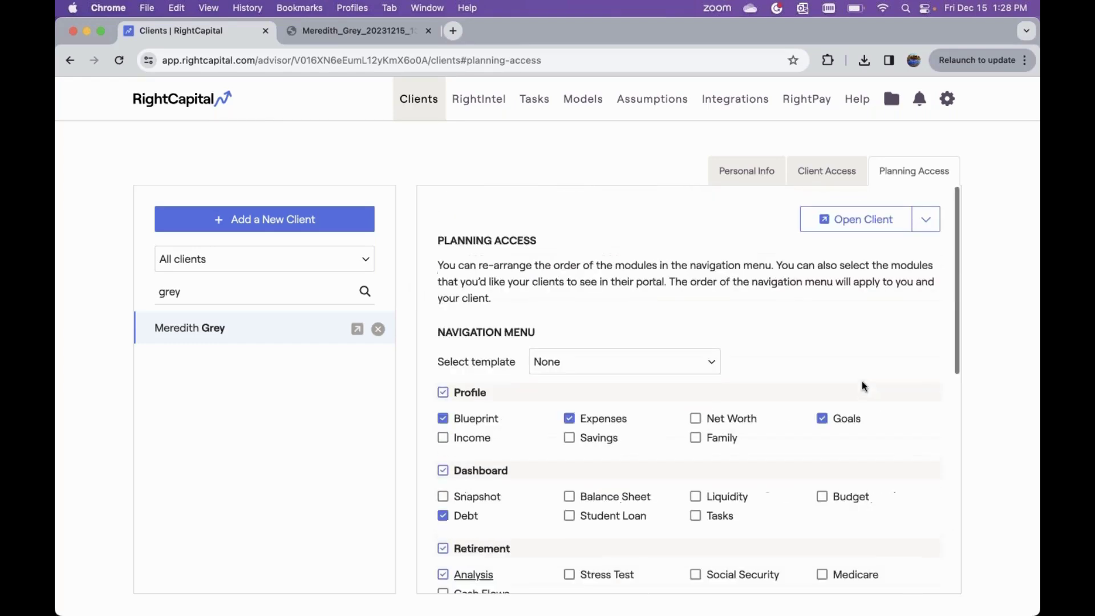
Open the client's plan in Client Access Mode and review the accounts, properties and loans on the Blueprint's Net Worth page
{"action": "left_click", "coordinate": [925, 221]}
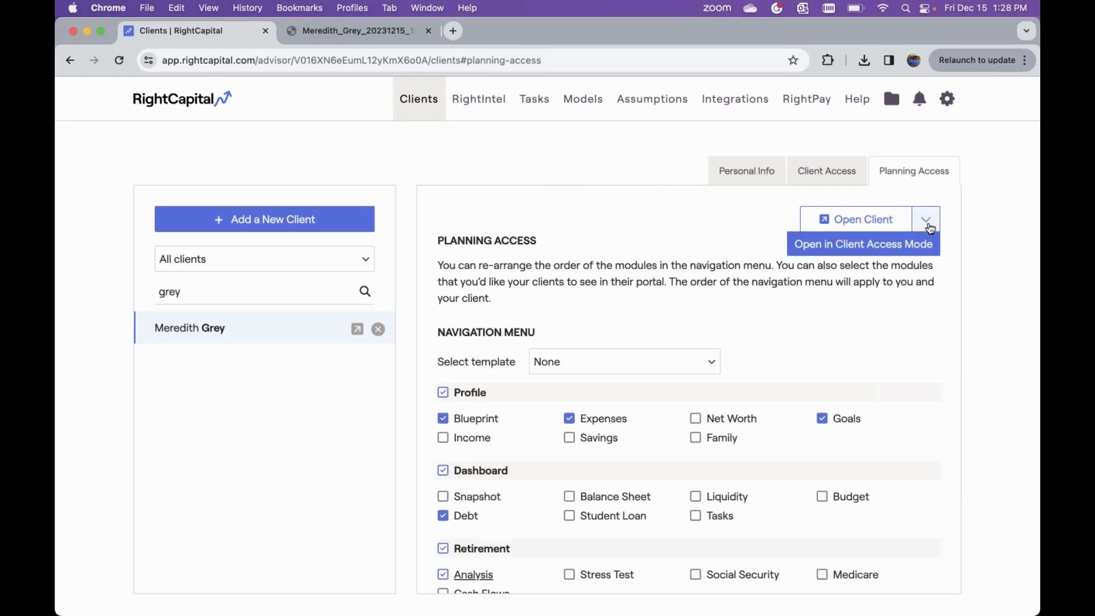
{"action": "left_click", "coordinate": [903, 249]}
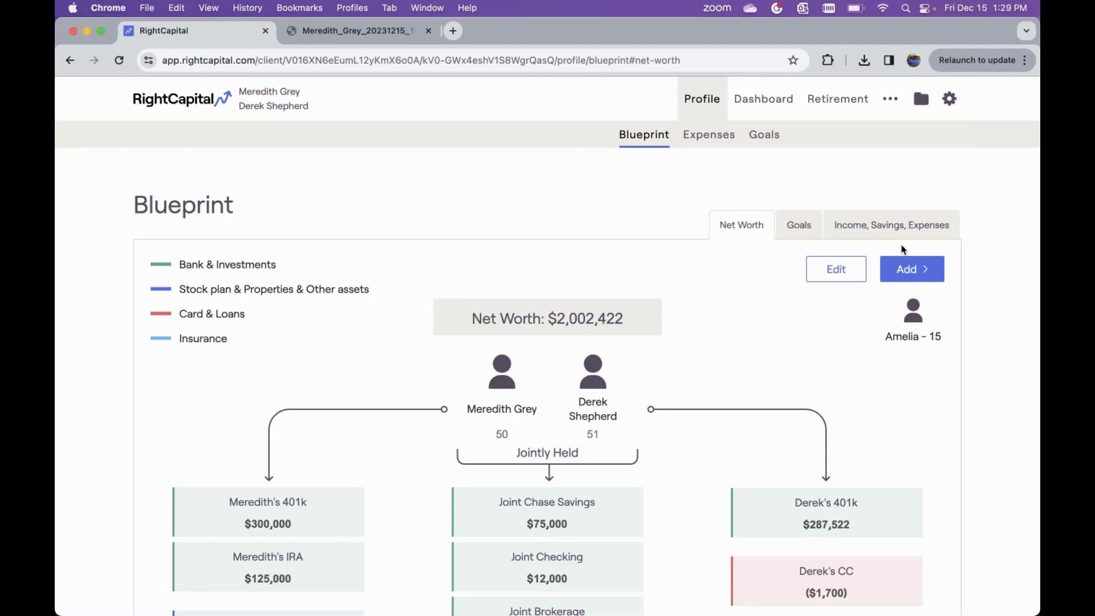
{"action": "scroll", "coordinate": [739, 338], "scroll_direction": "down", "scroll_amount": 3}
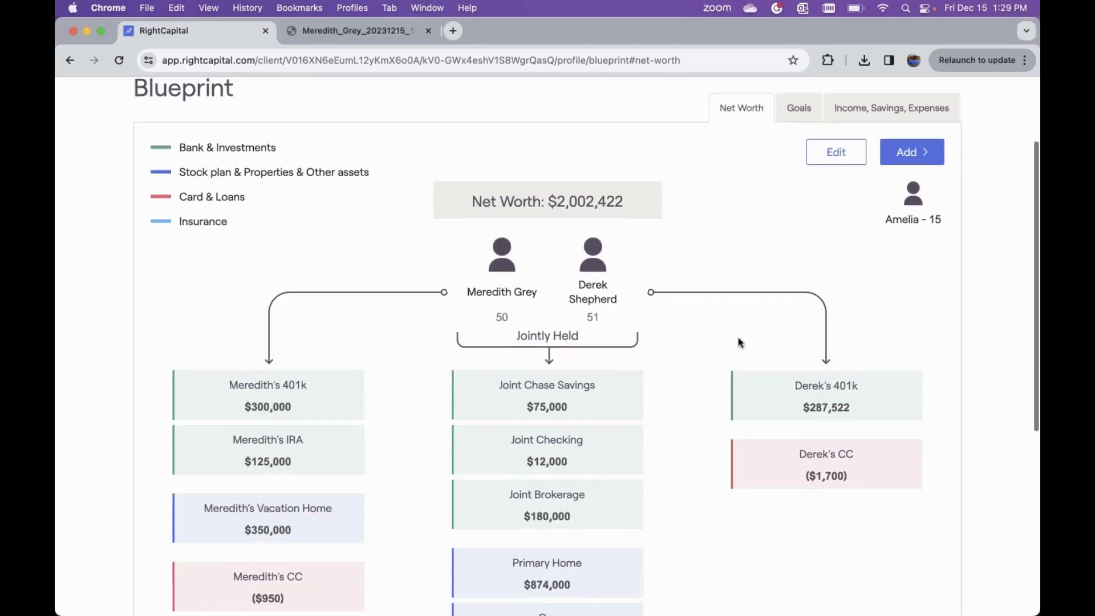
{"action": "scroll", "coordinate": [737, 337], "scroll_direction": "down", "scroll_amount": 4}
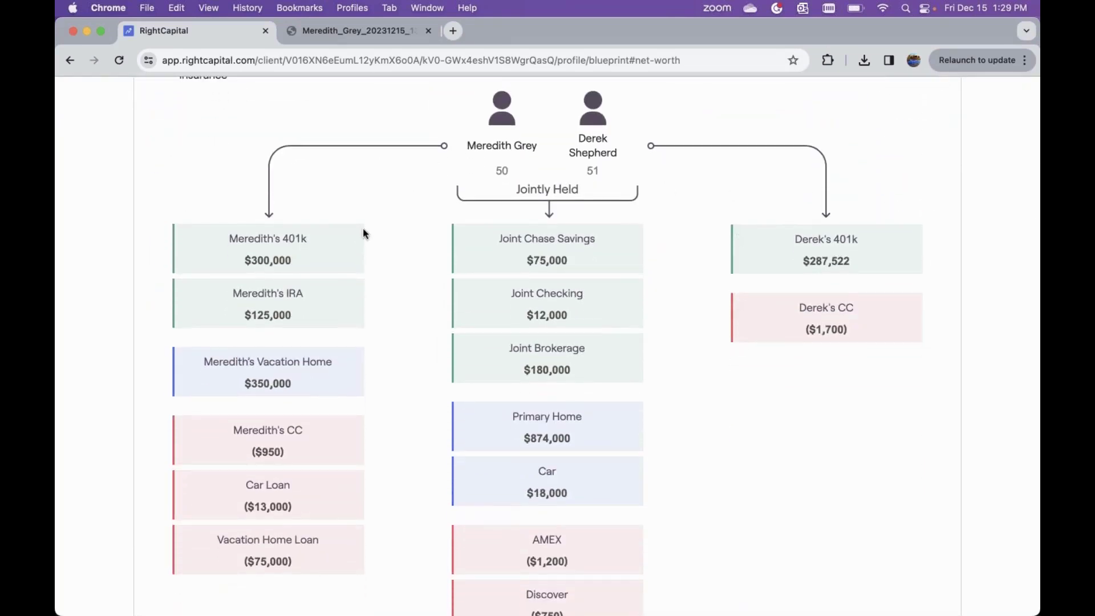
{"action": "scroll", "coordinate": [372, 488], "scroll_direction": "down", "scroll_amount": 2}
{"action": "scroll", "coordinate": [372, 489], "scroll_direction": "down", "scroll_amount": 1}
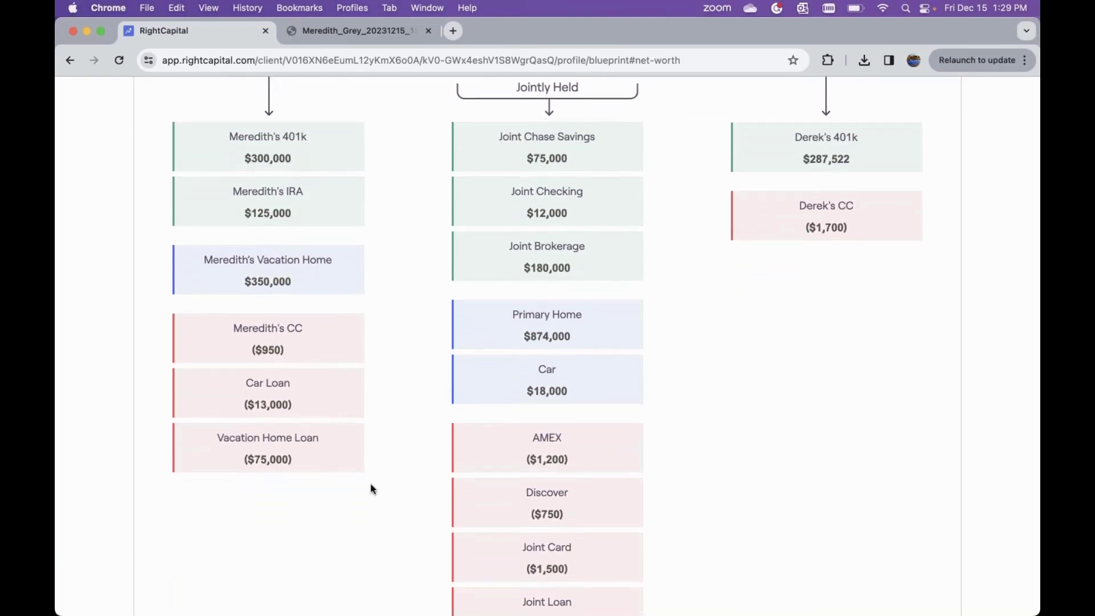
{"action": "scroll", "coordinate": [371, 488], "scroll_direction": "down", "scroll_amount": 2}
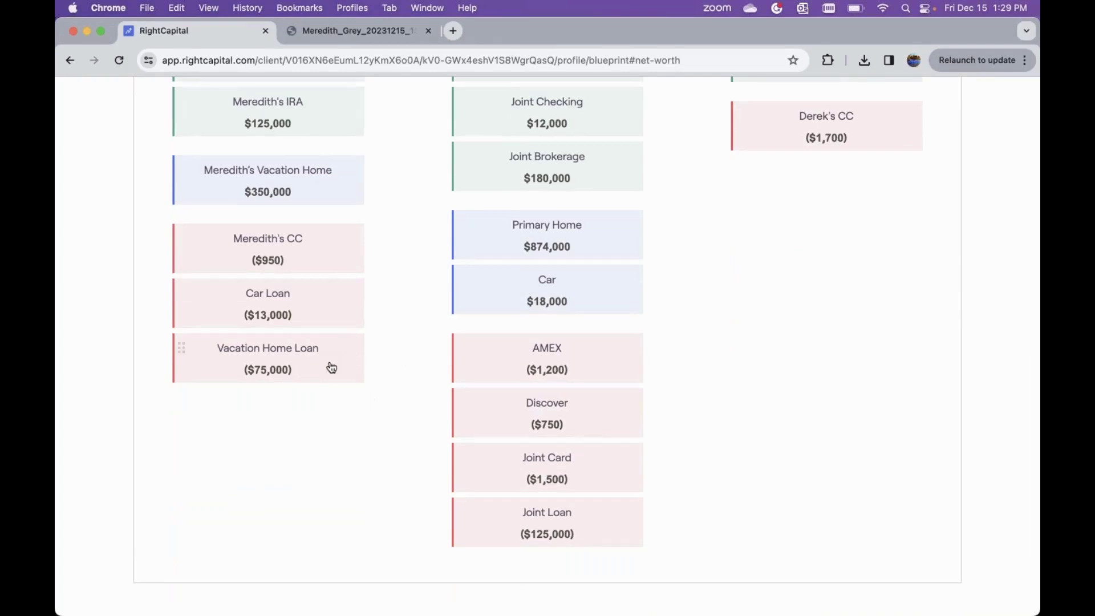
{"action": "scroll", "coordinate": [283, 368], "scroll_direction": "up", "scroll_amount": 2}
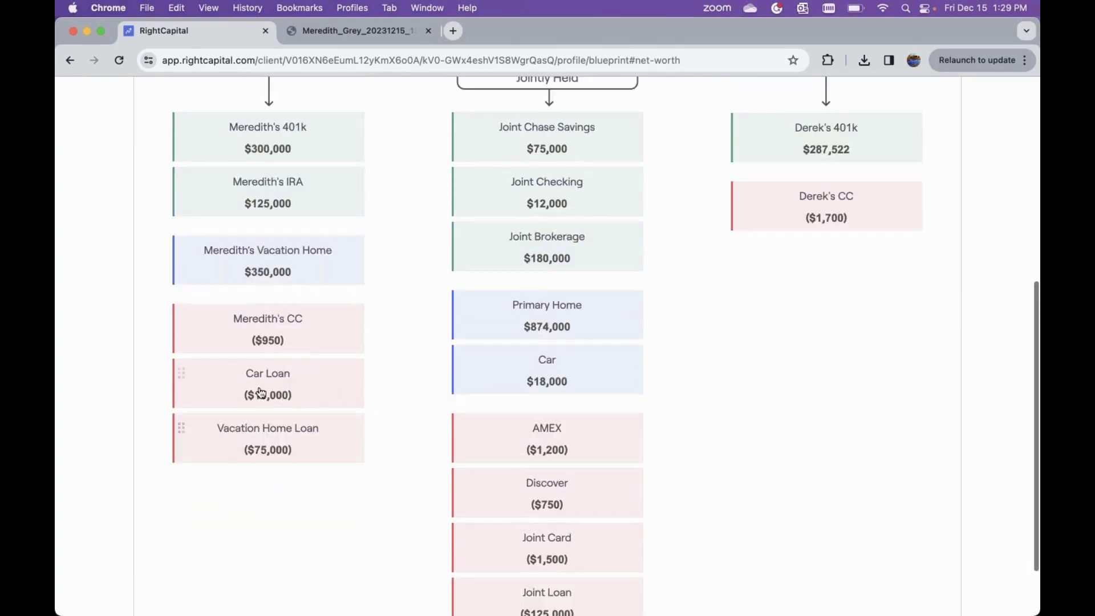
Change the owner of the Vacation Home Loan to Joint in the Blueprint, save it, and check the updated net worth chart
{"action": "left_click", "coordinate": [291, 449]}
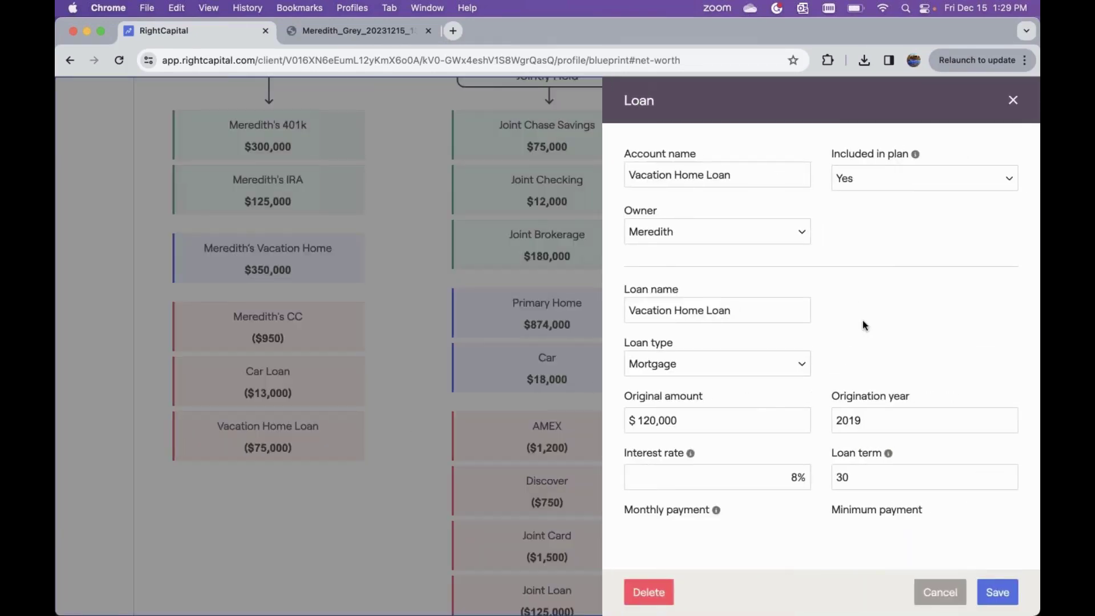
{"action": "left_click", "coordinate": [750, 231]}
{"action": "left_click", "coordinate": [734, 261]}
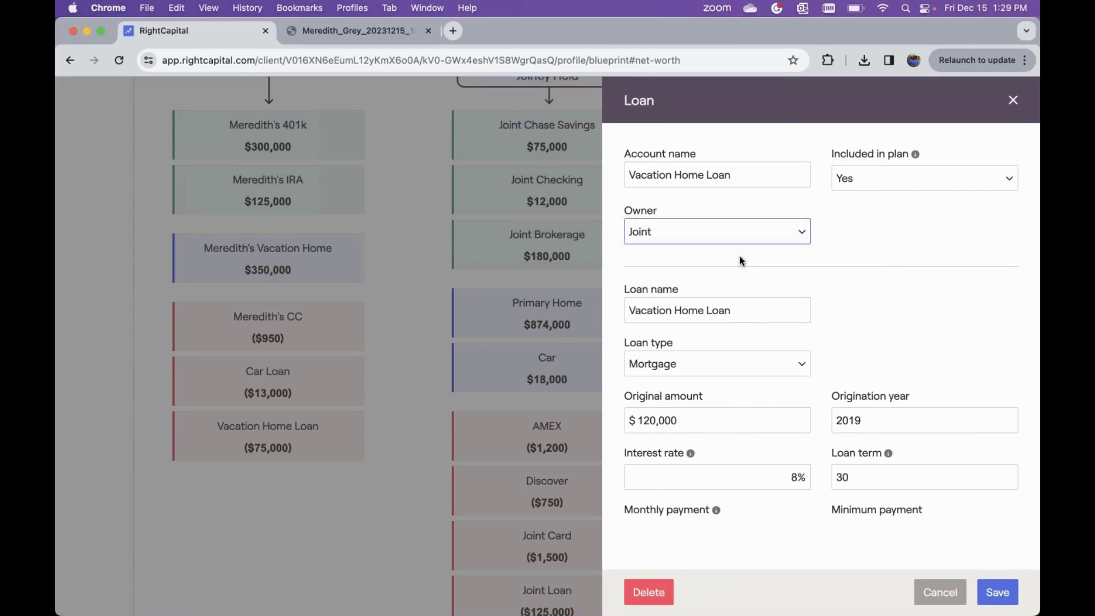
{"action": "left_click", "coordinate": [996, 594]}
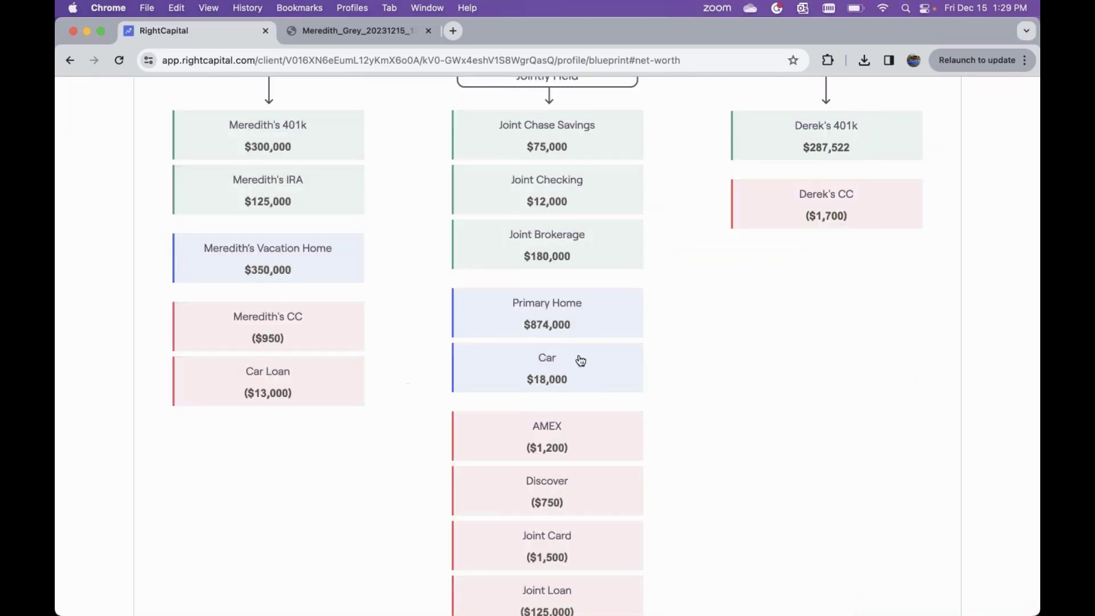
{"action": "scroll", "coordinate": [674, 409], "scroll_direction": "down", "scroll_amount": 3}
{"action": "scroll", "coordinate": [660, 365], "scroll_direction": "up", "scroll_amount": 10}
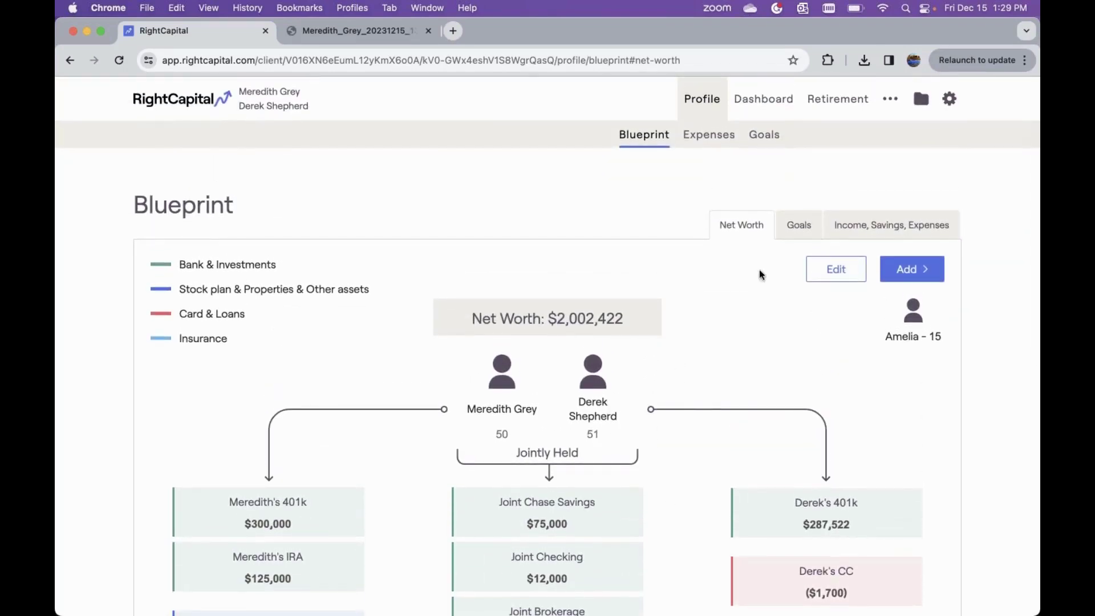
Review the Debt Management strategy with its action items and the Retirement Analysis with its proposed goals and strategies in the client's view
{"action": "left_click", "coordinate": [766, 105]}
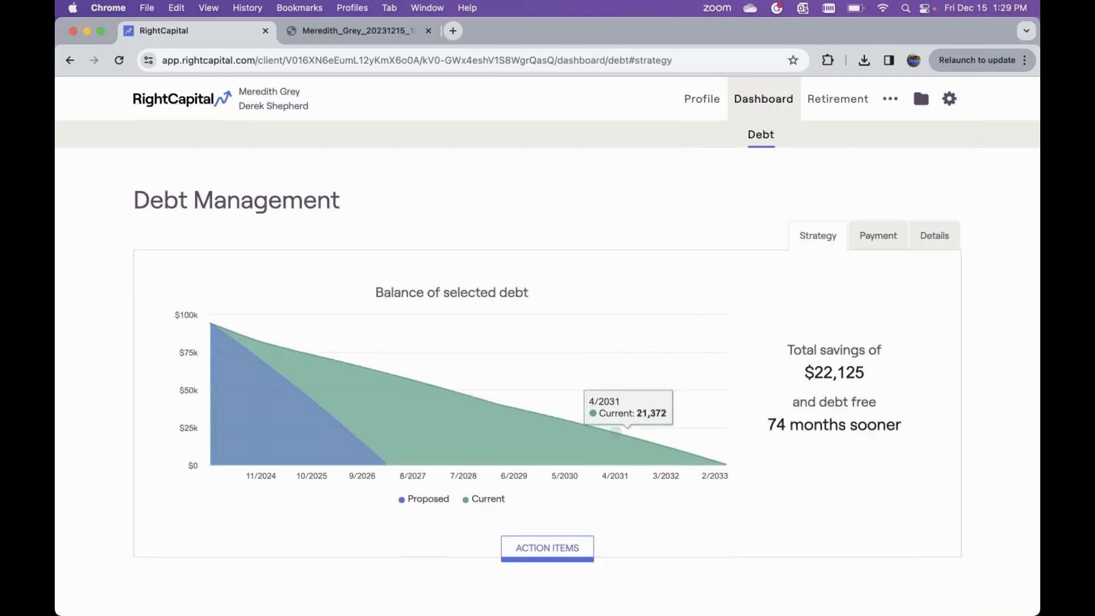
{"action": "scroll", "coordinate": [558, 549], "scroll_direction": "down", "scroll_amount": 3}
{"action": "scroll", "coordinate": [557, 549], "scroll_direction": "down", "scroll_amount": 4}
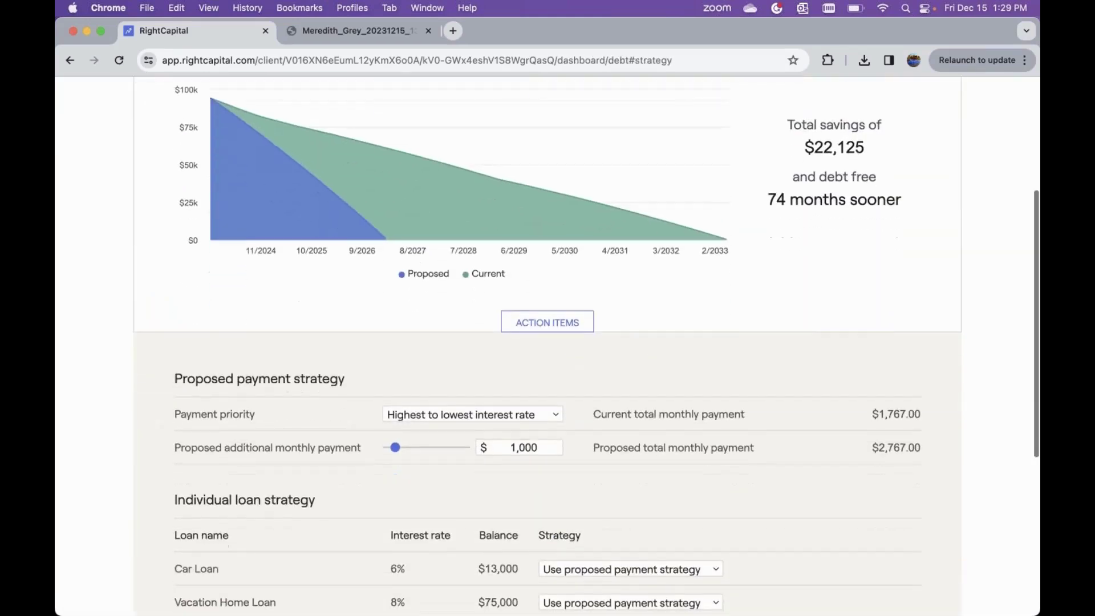
{"action": "scroll", "coordinate": [557, 549], "scroll_direction": "up", "scroll_amount": 7}
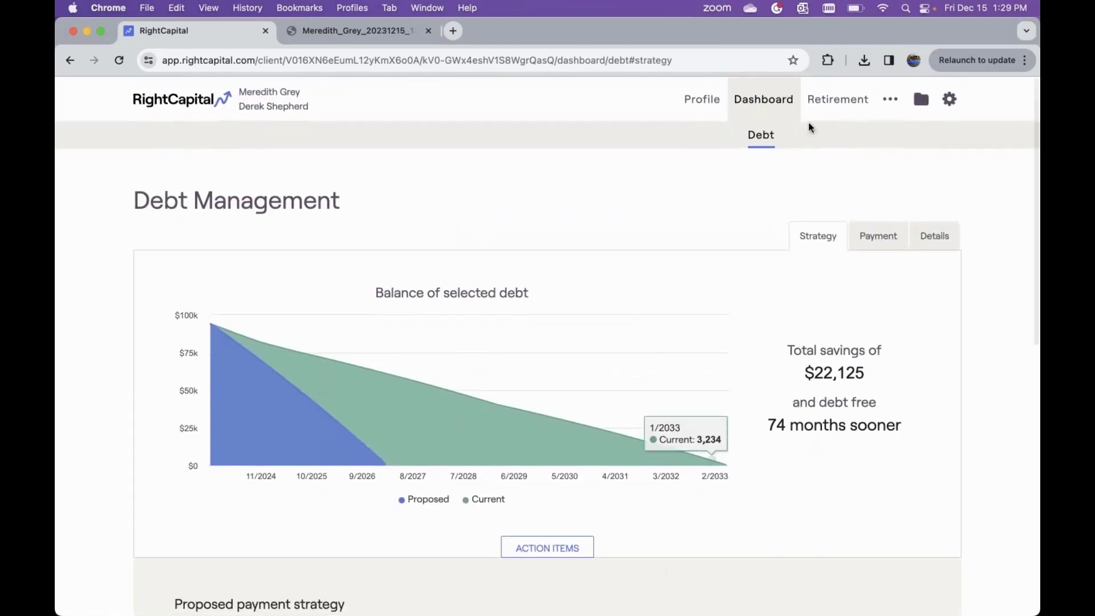
{"action": "left_click", "coordinate": [819, 111]}
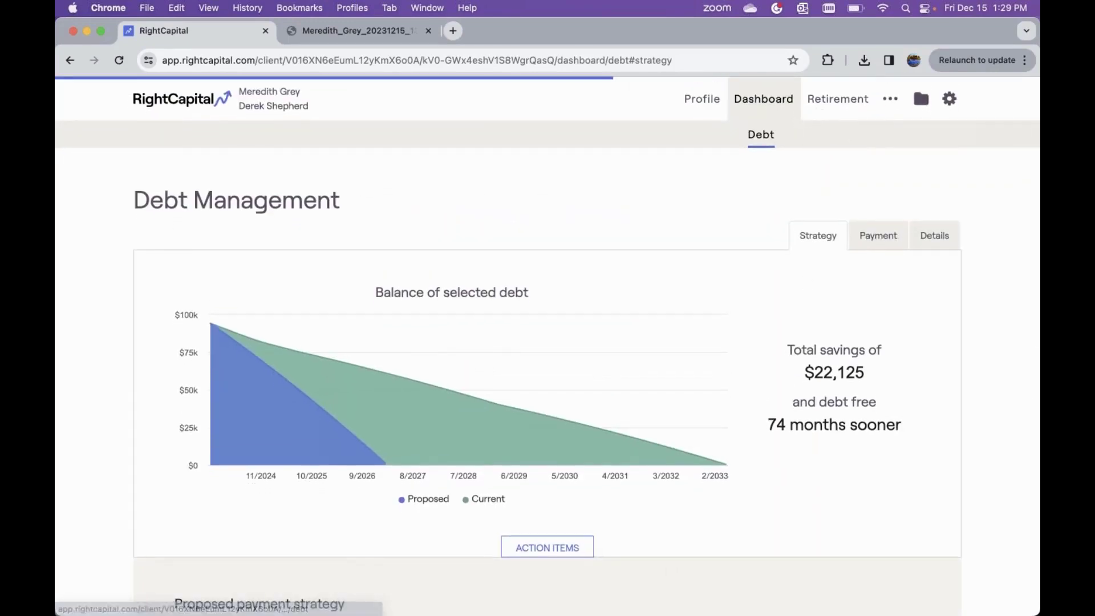
{"action": "scroll", "coordinate": [731, 300], "scroll_direction": "down", "scroll_amount": 3}
{"action": "scroll", "coordinate": [731, 299], "scroll_direction": "down", "scroll_amount": 8}
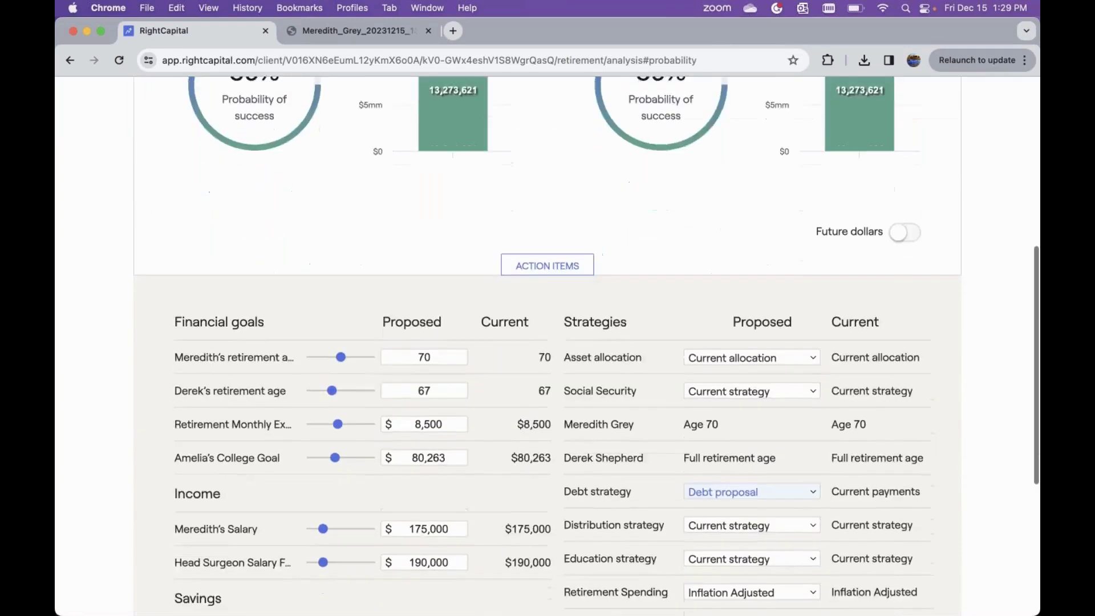